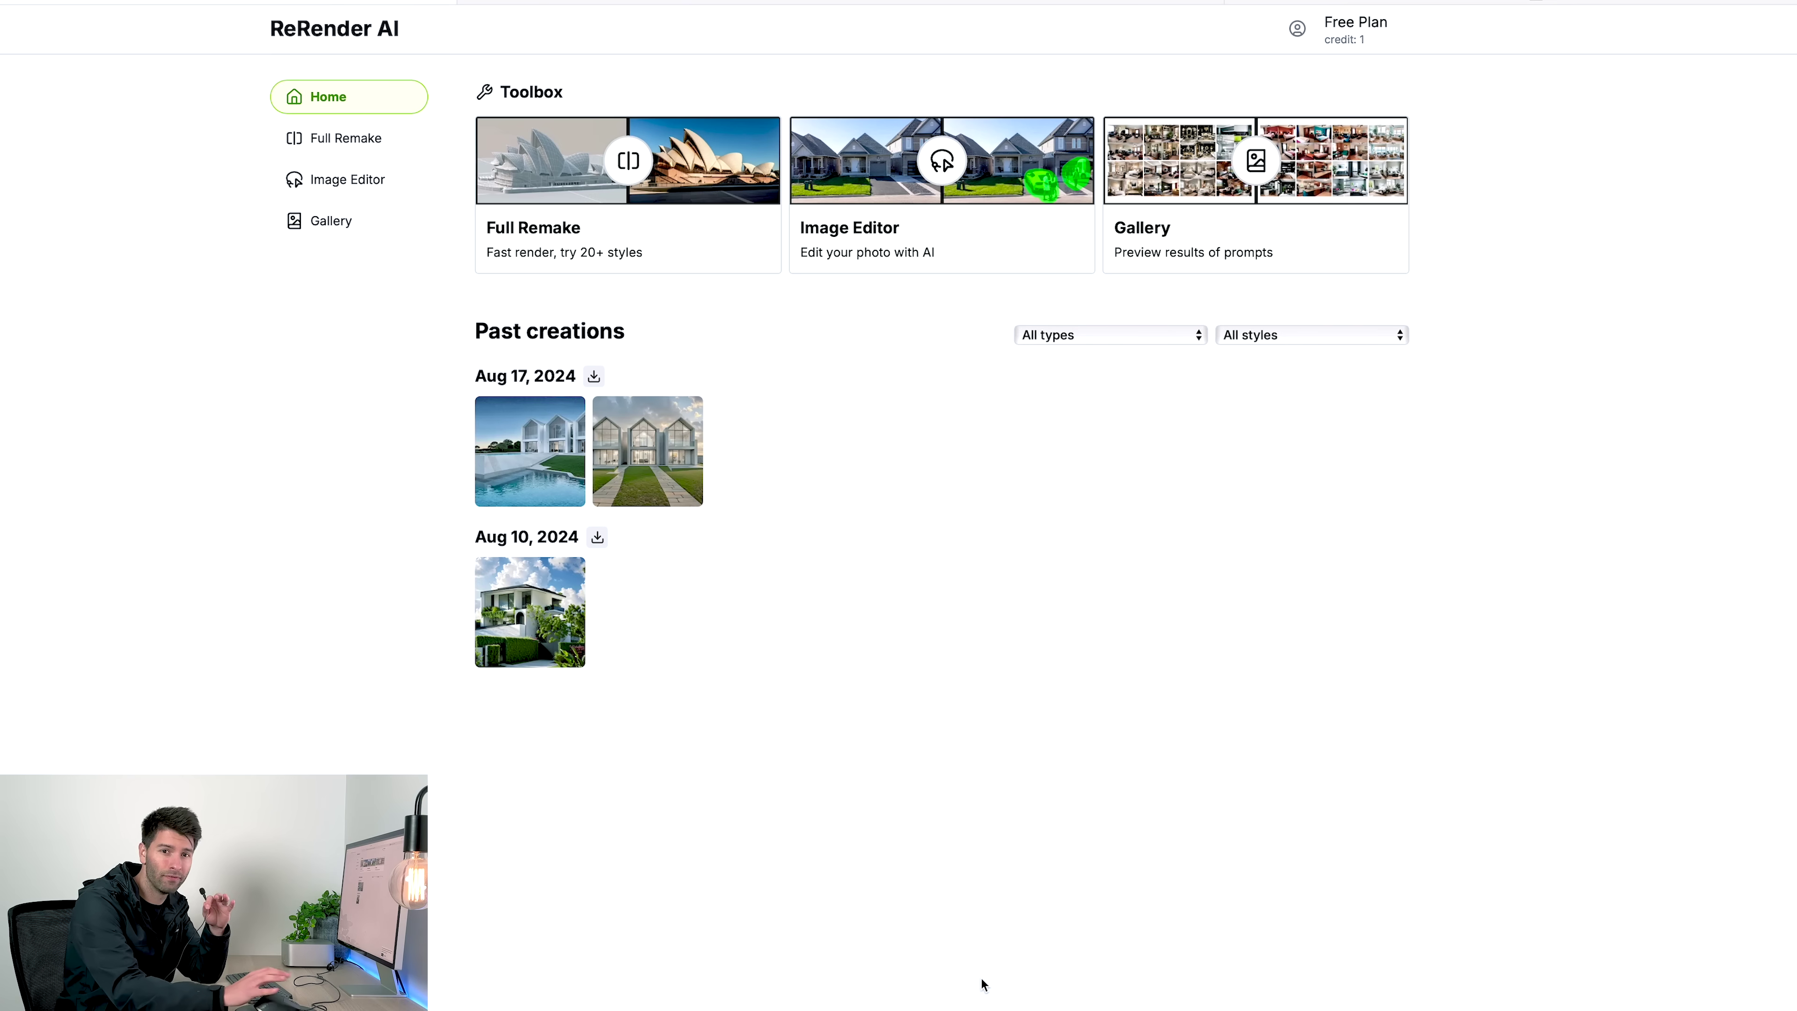
# Step: Start a Full Remake render and load the 3 Peaks.fbx model through the 3D Model upload
pyautogui.click(542, 182)
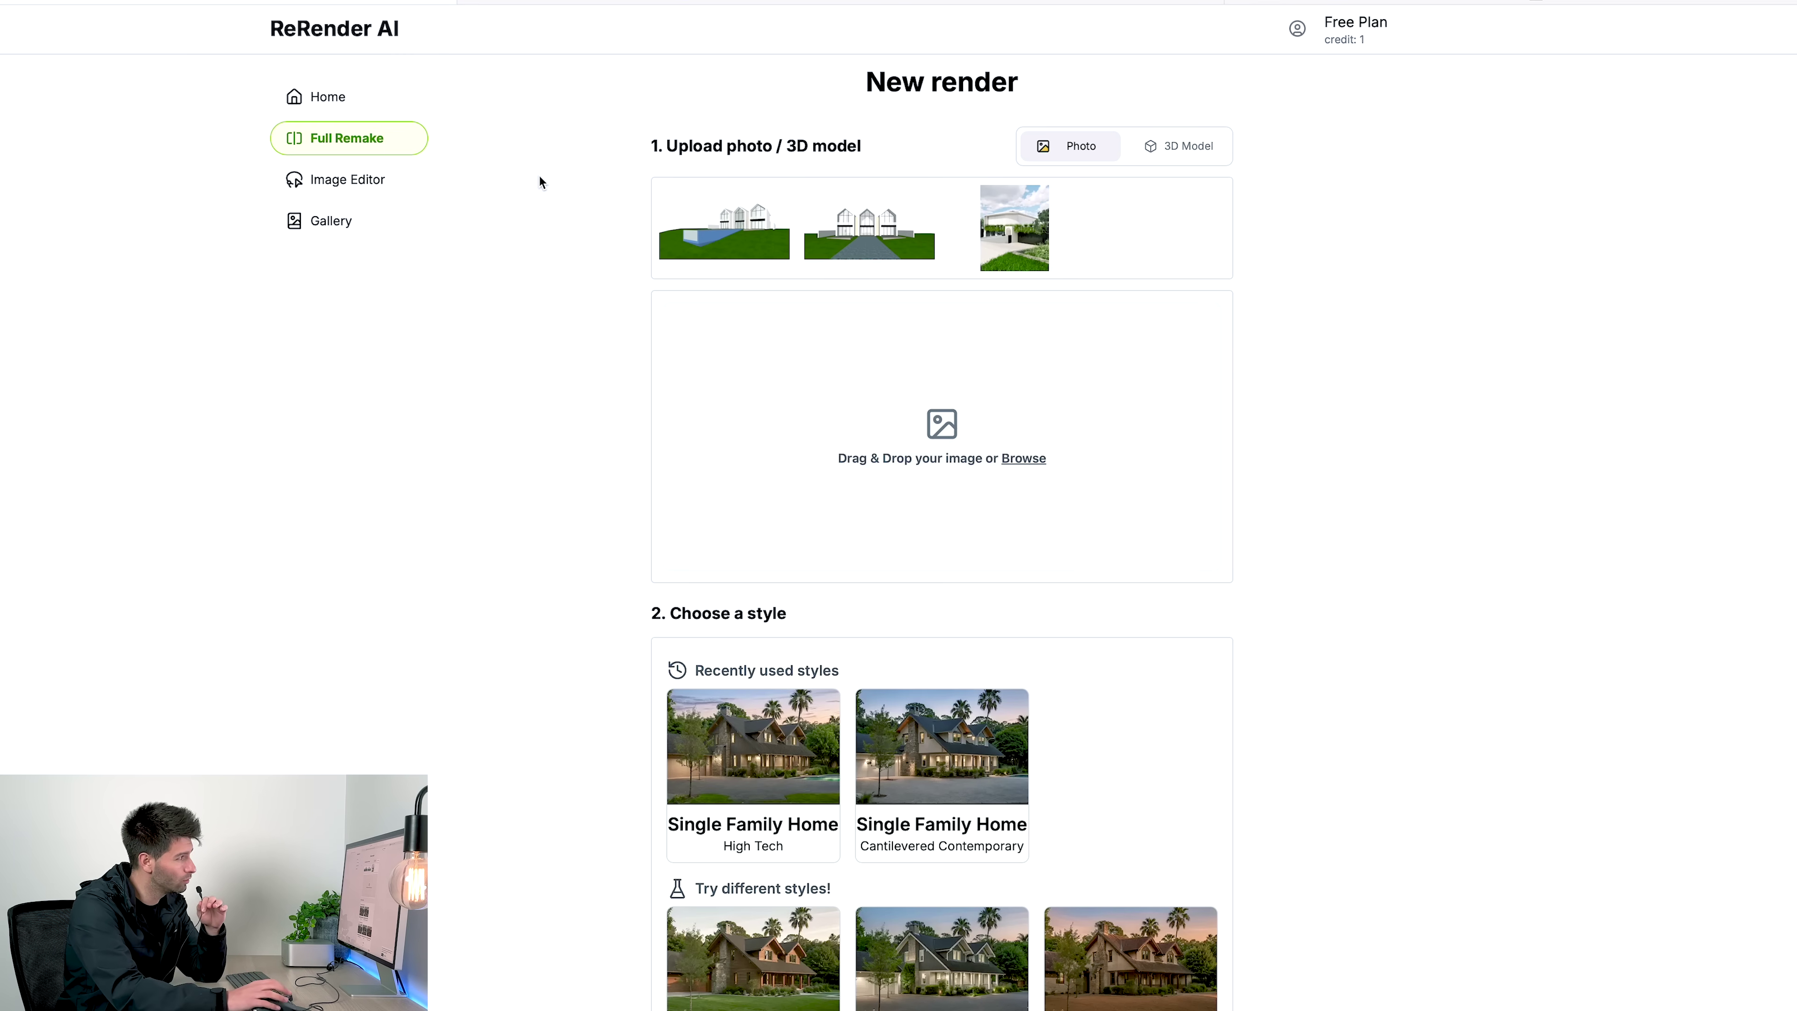
pyautogui.click(1219, 149)
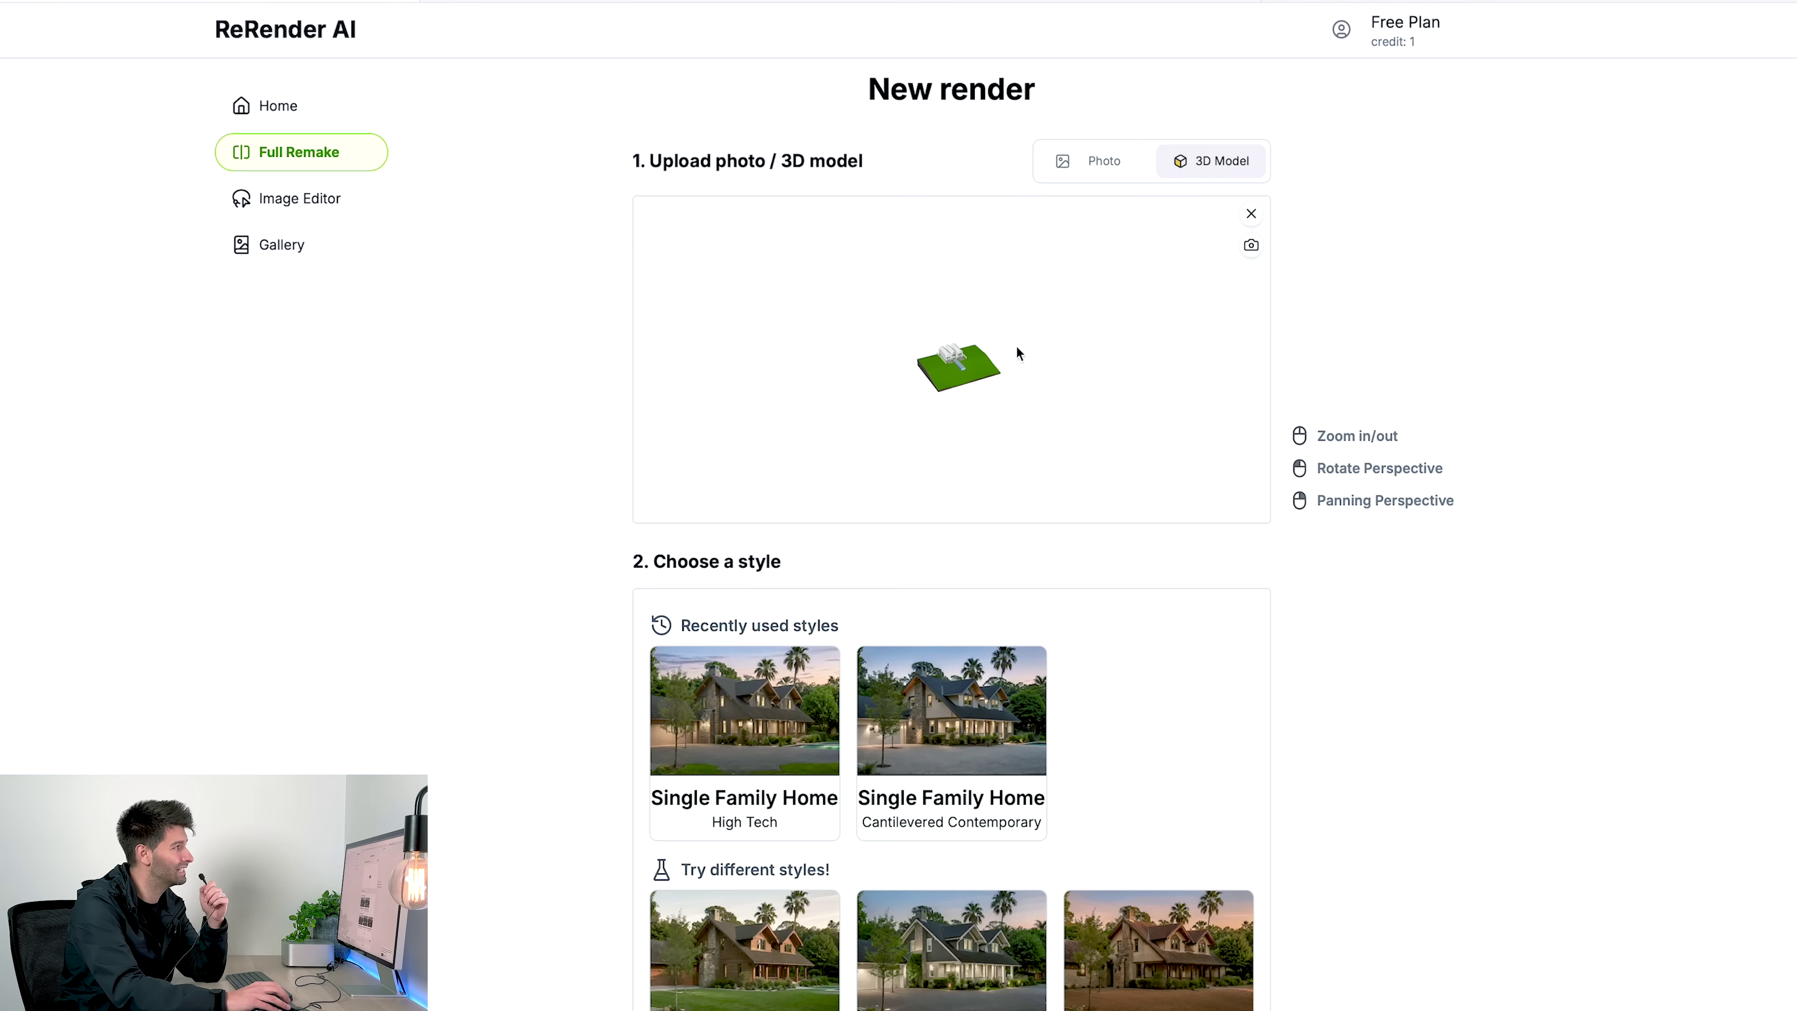
# Step: Zoom in and orbit to a low front-right view of the three-gabled house and long pool
pyautogui.scroll(10, 932, 367)
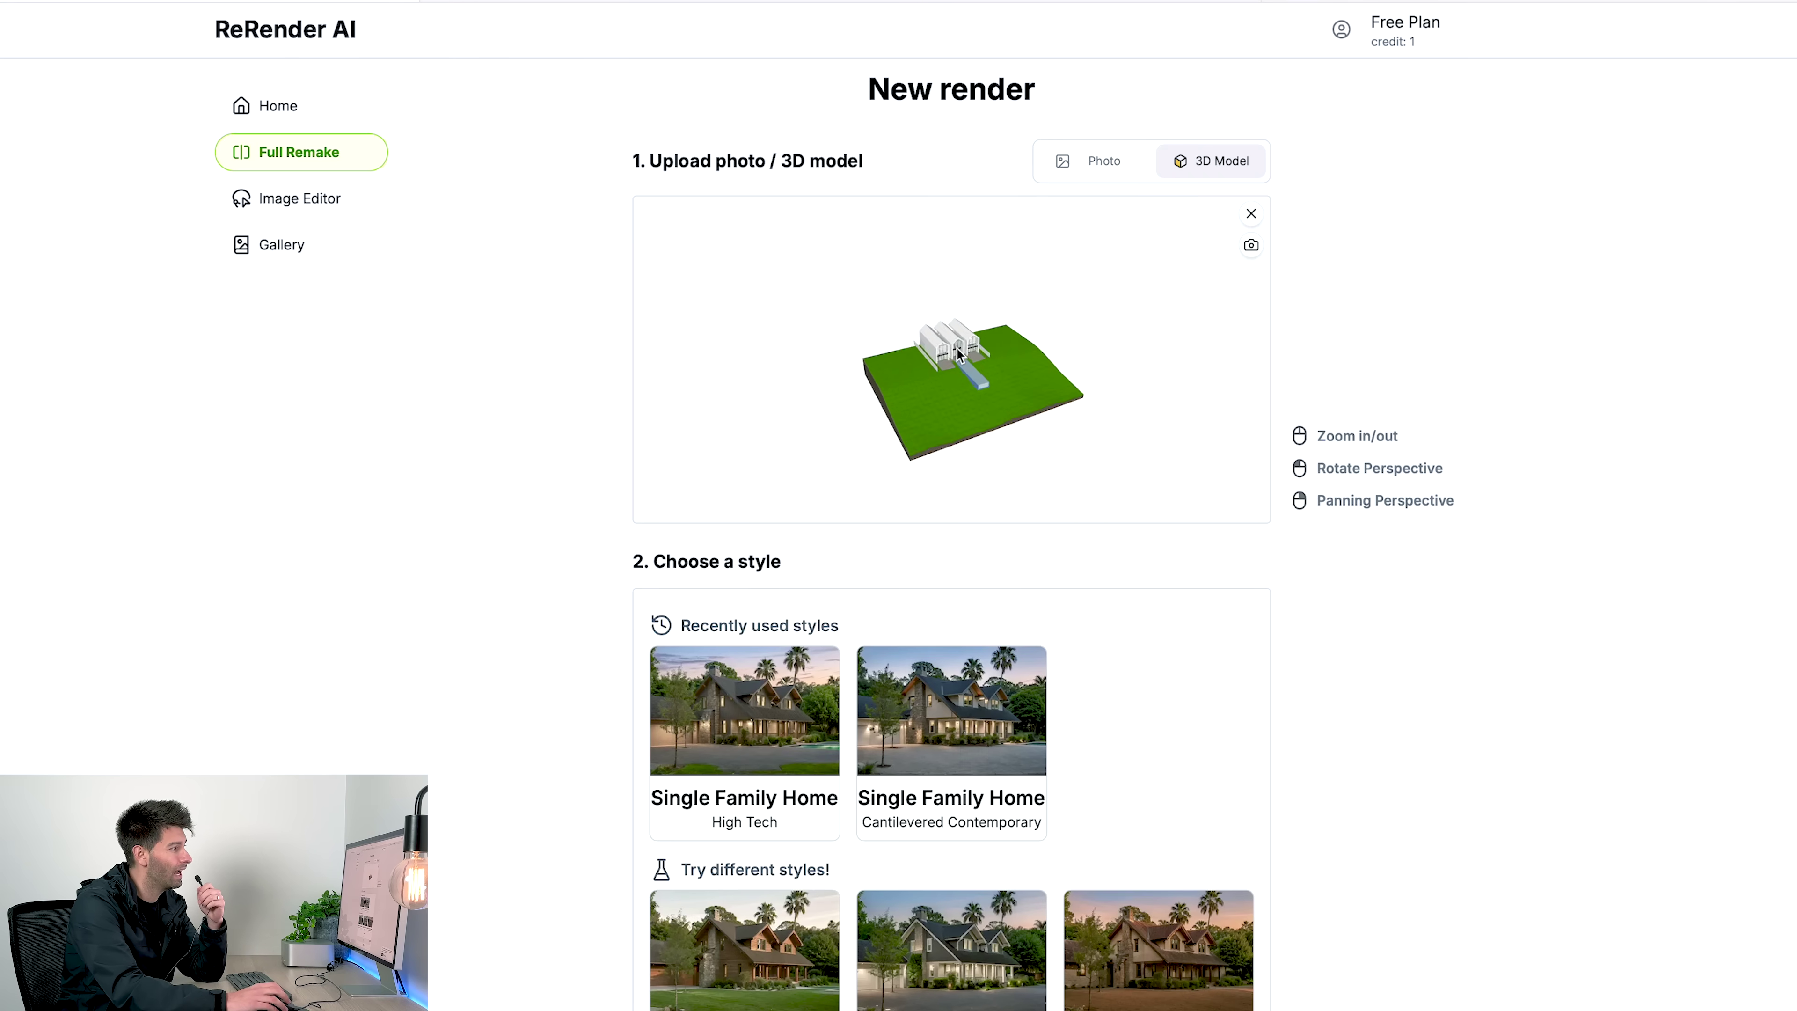
pyautogui.scroll(3, 991, 328)
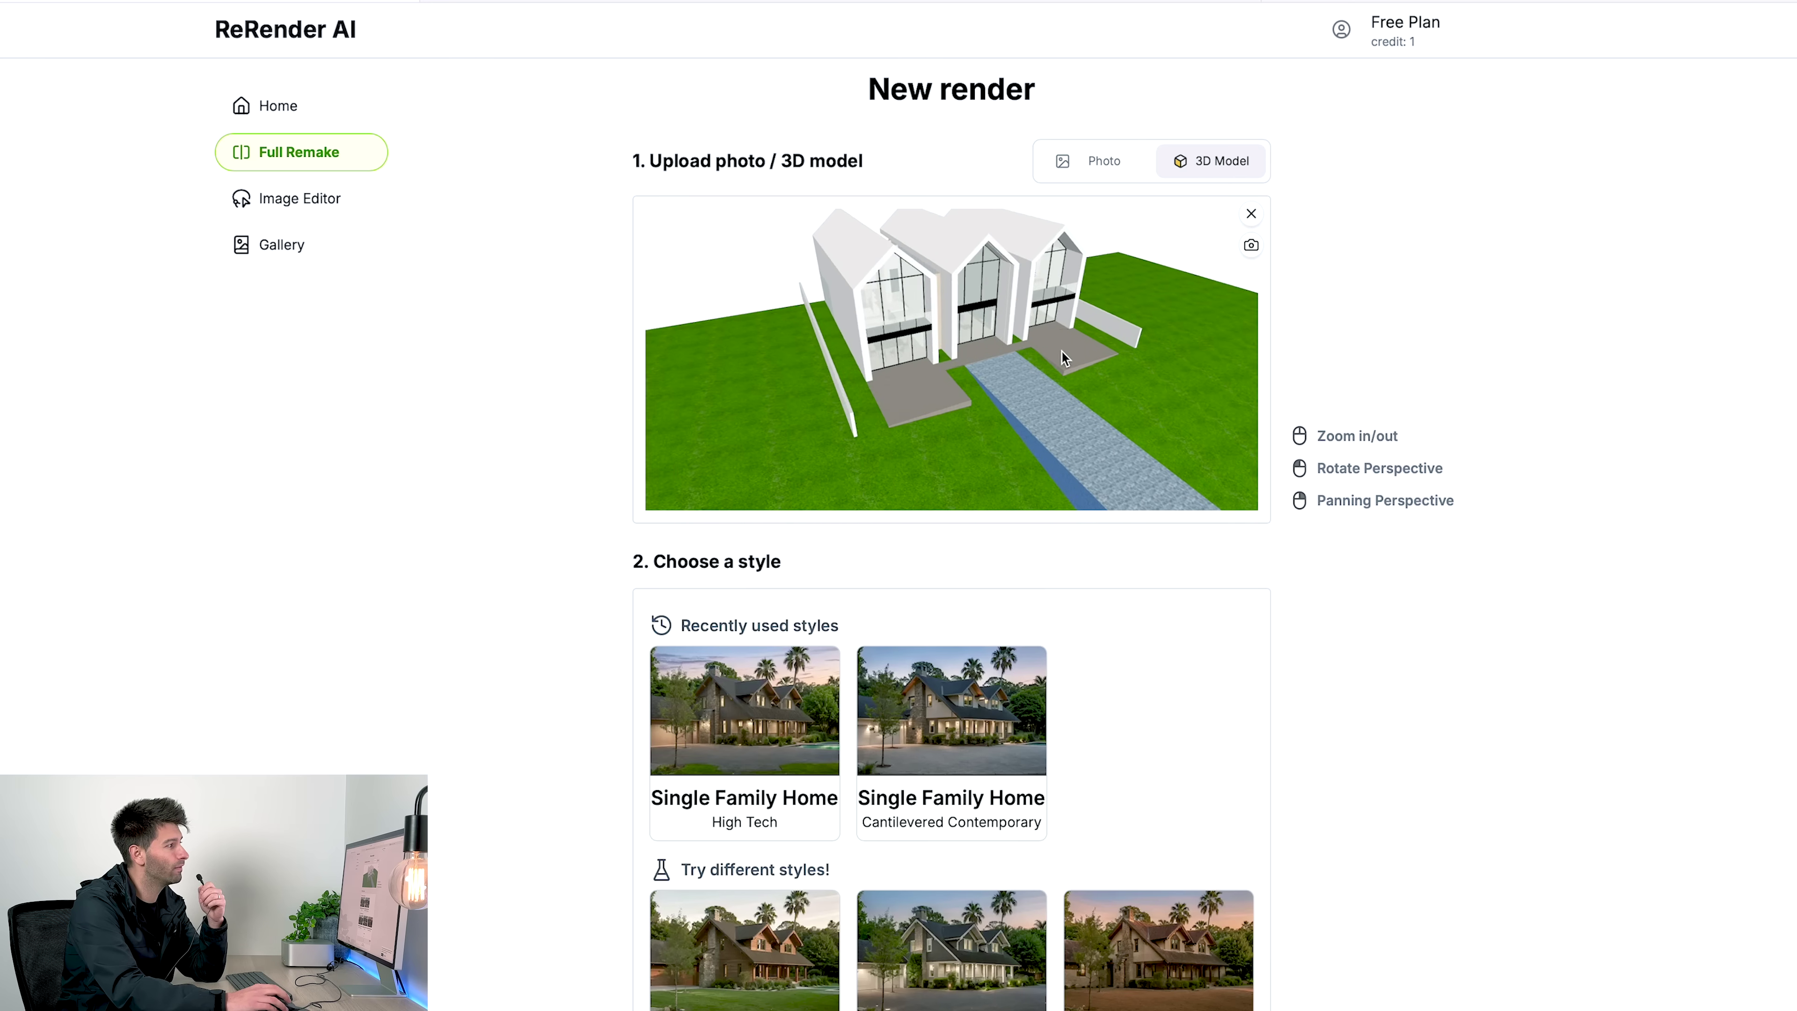
pyautogui.moveTo(991, 328); pyautogui.dragTo(1003, 433)
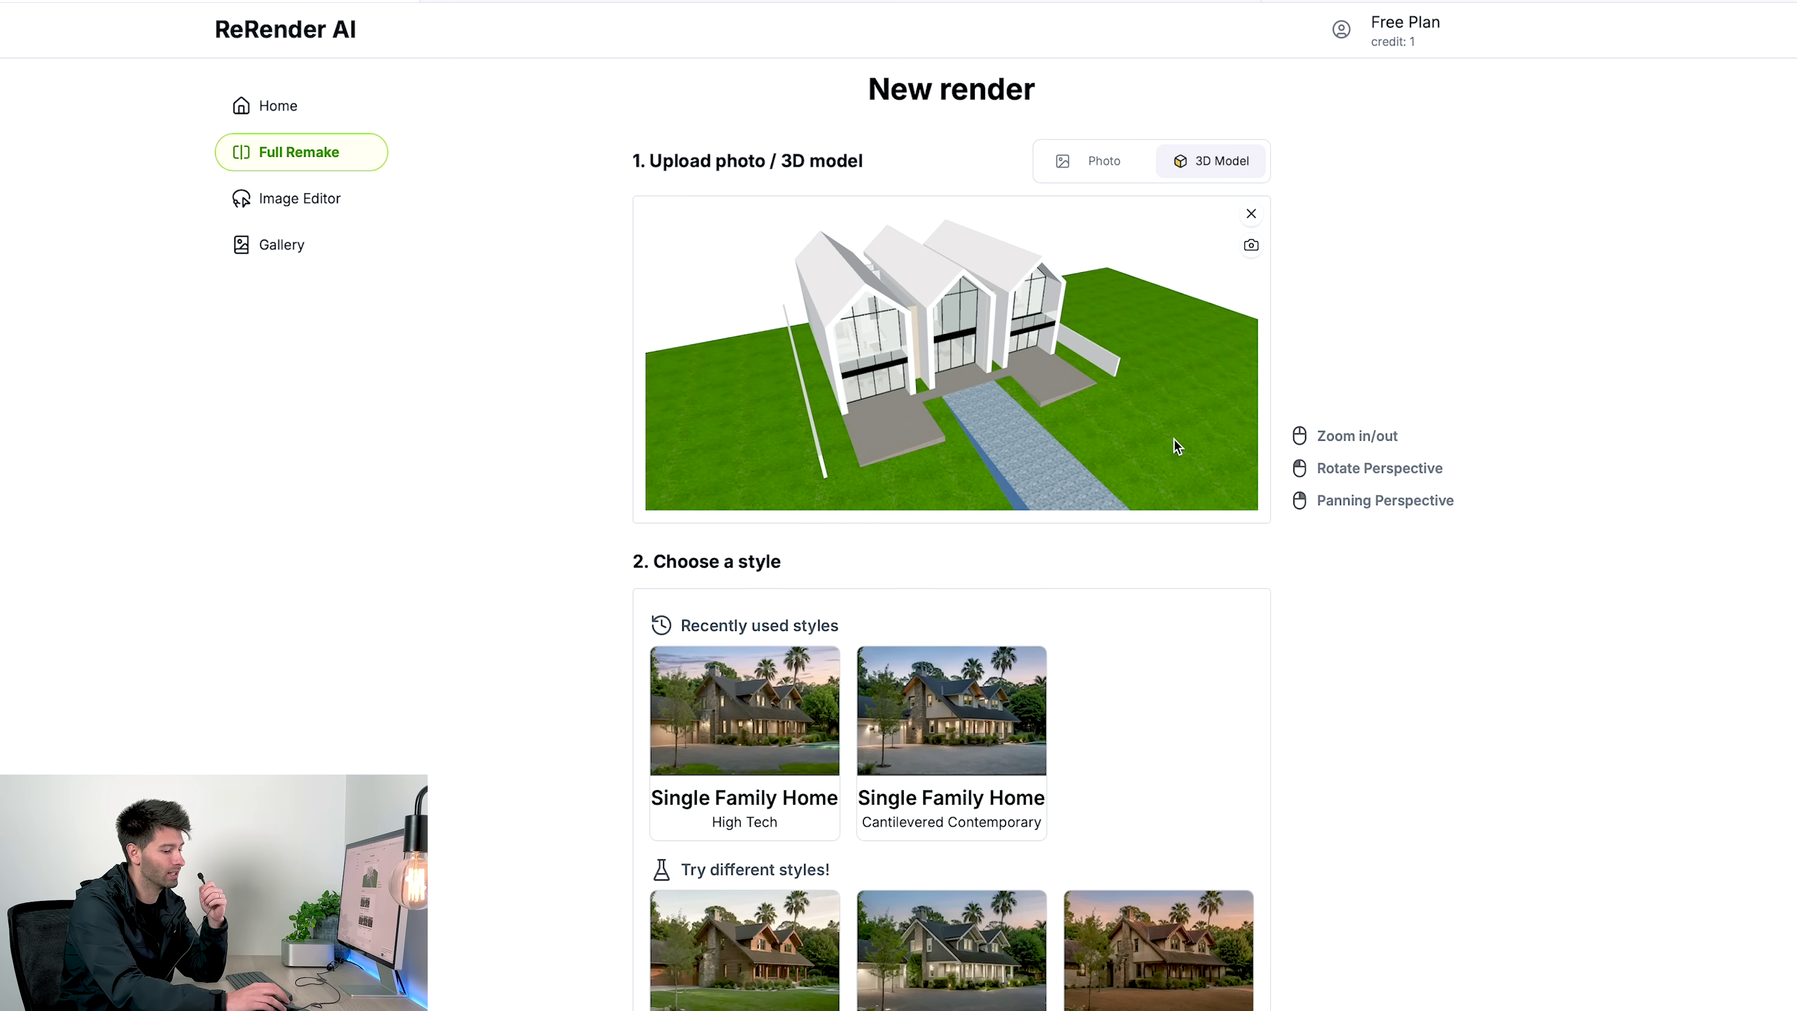
pyautogui.moveTo(1175, 445); pyautogui.dragTo(999, 405)
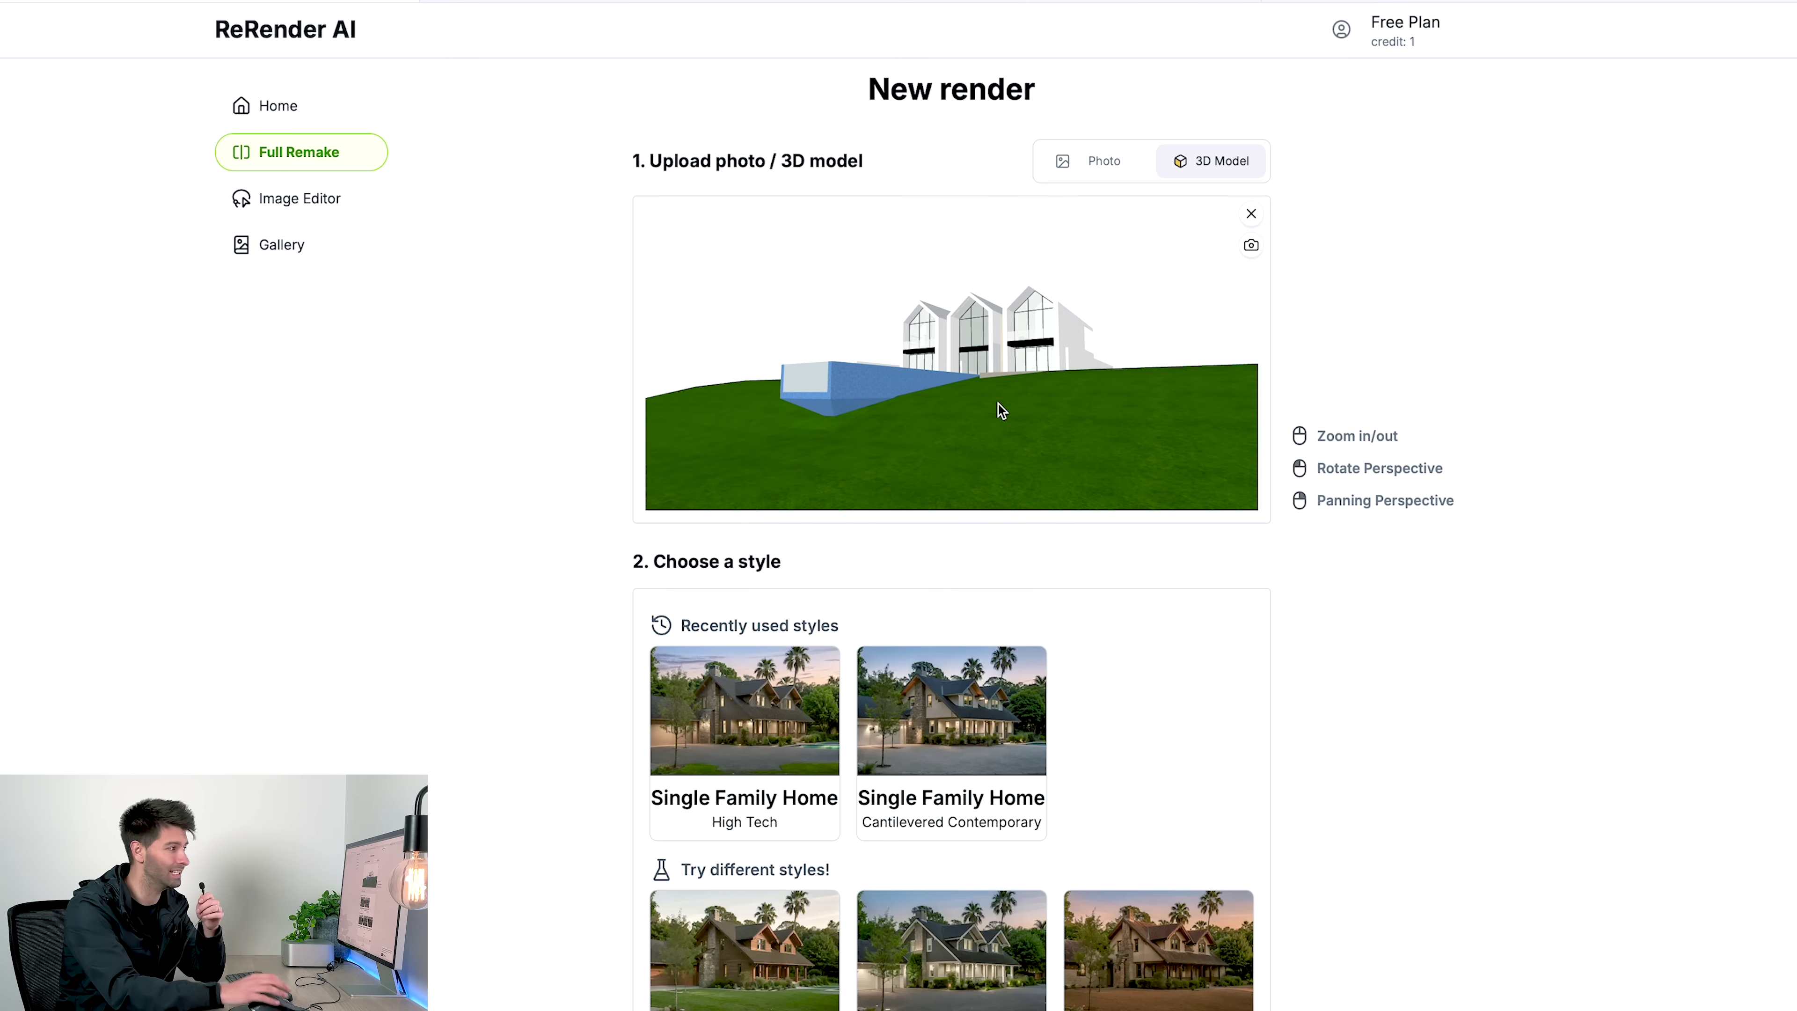
pyautogui.scroll(3, 1044, 402)
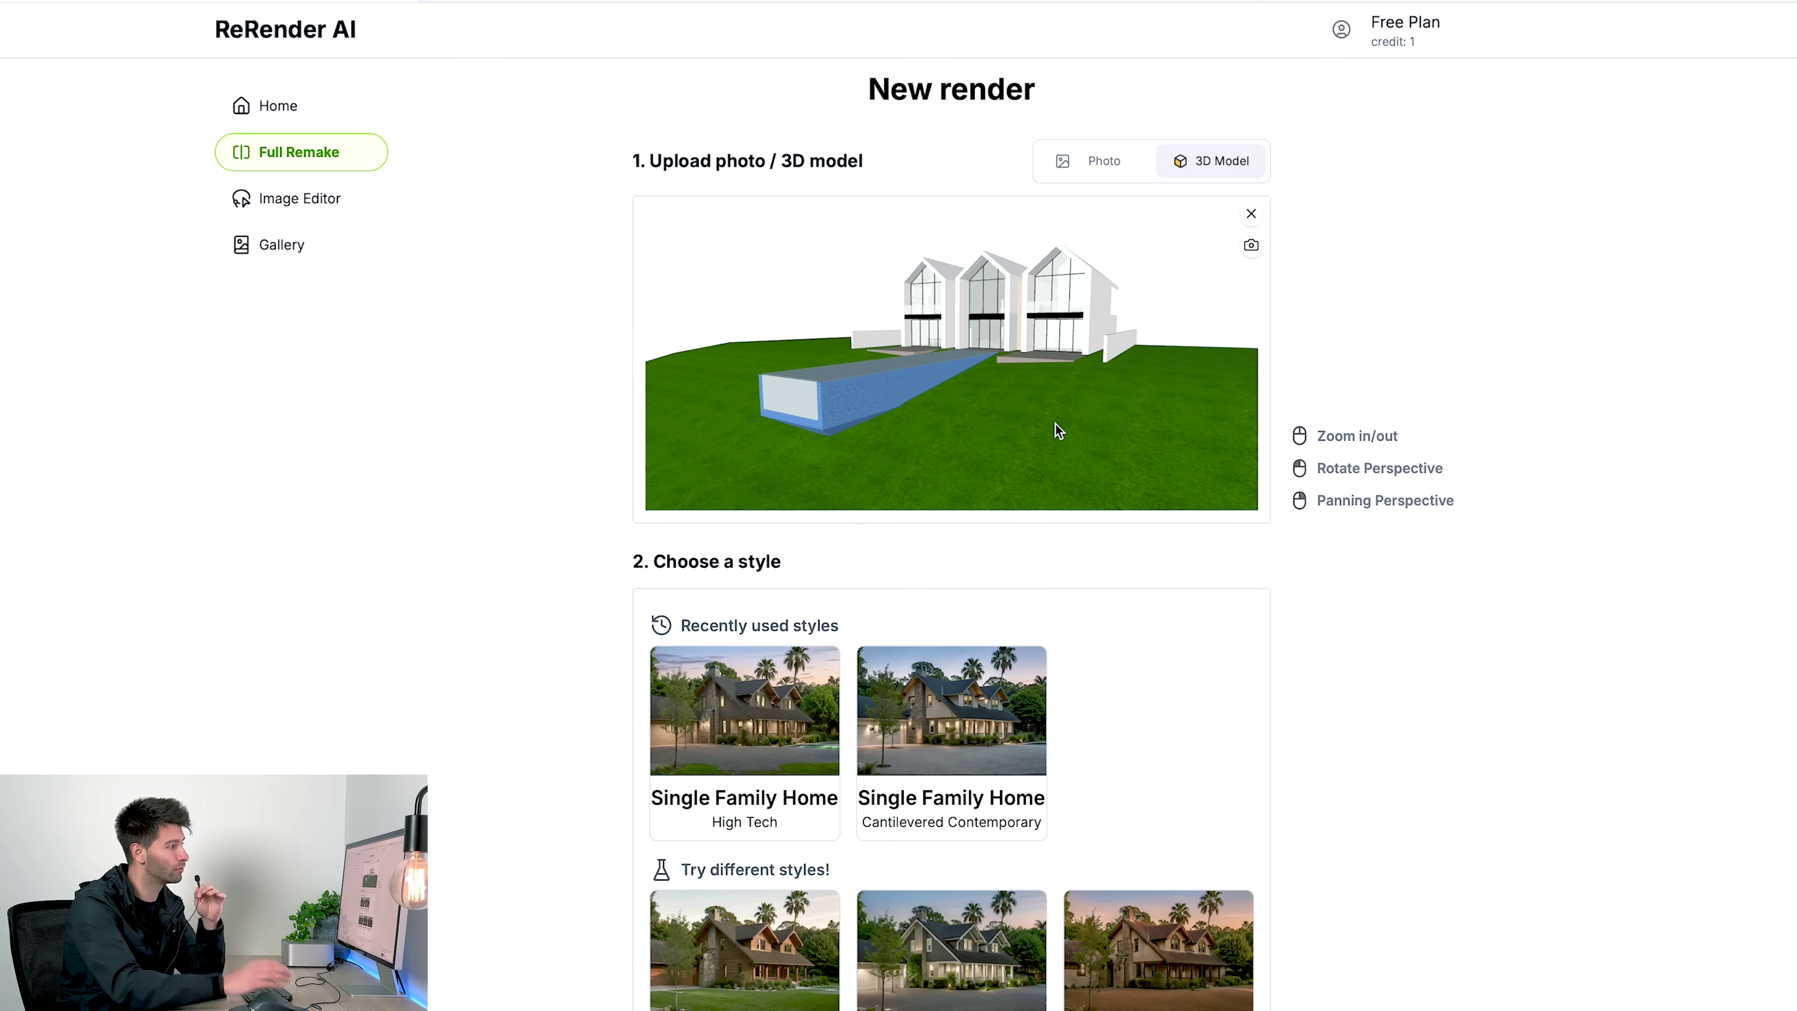
# Step: Set the time of day to Midday in the details section
pyautogui.scroll(-1, 1349, 736)
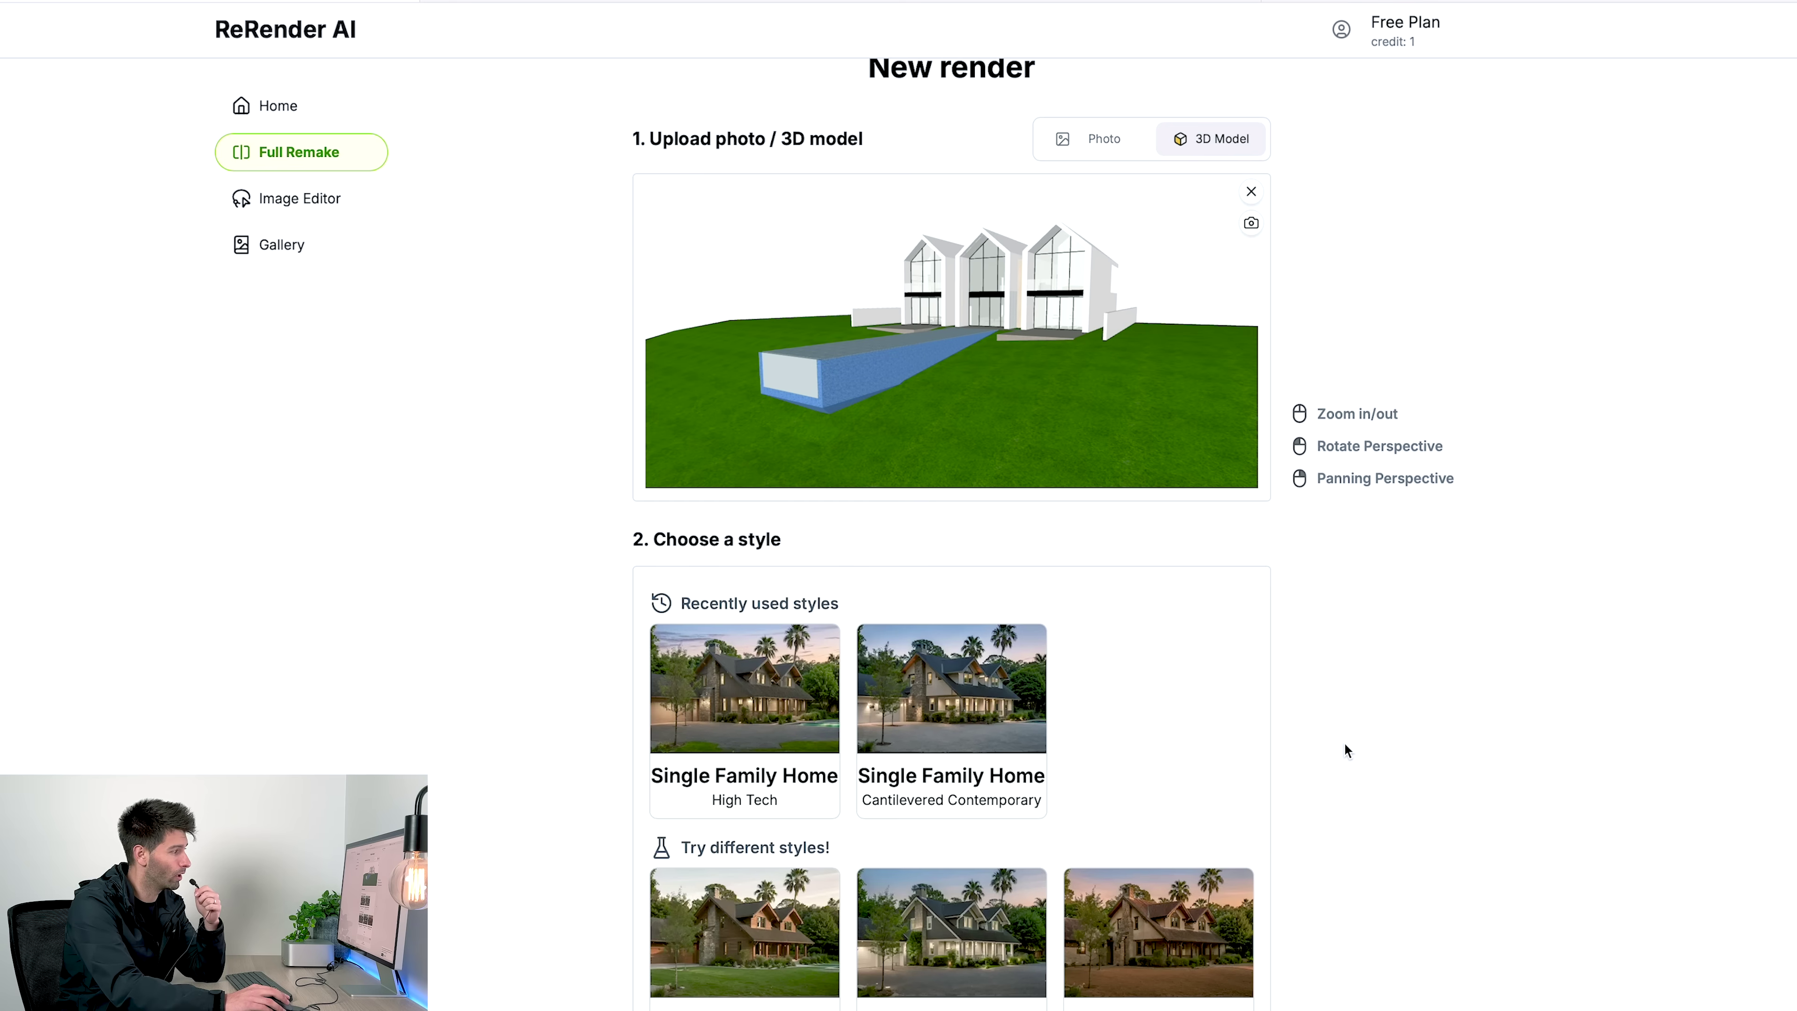
pyautogui.scroll(-5, 1345, 747)
pyautogui.scroll(2, 1323, 746)
pyautogui.scroll(-15, 1323, 747)
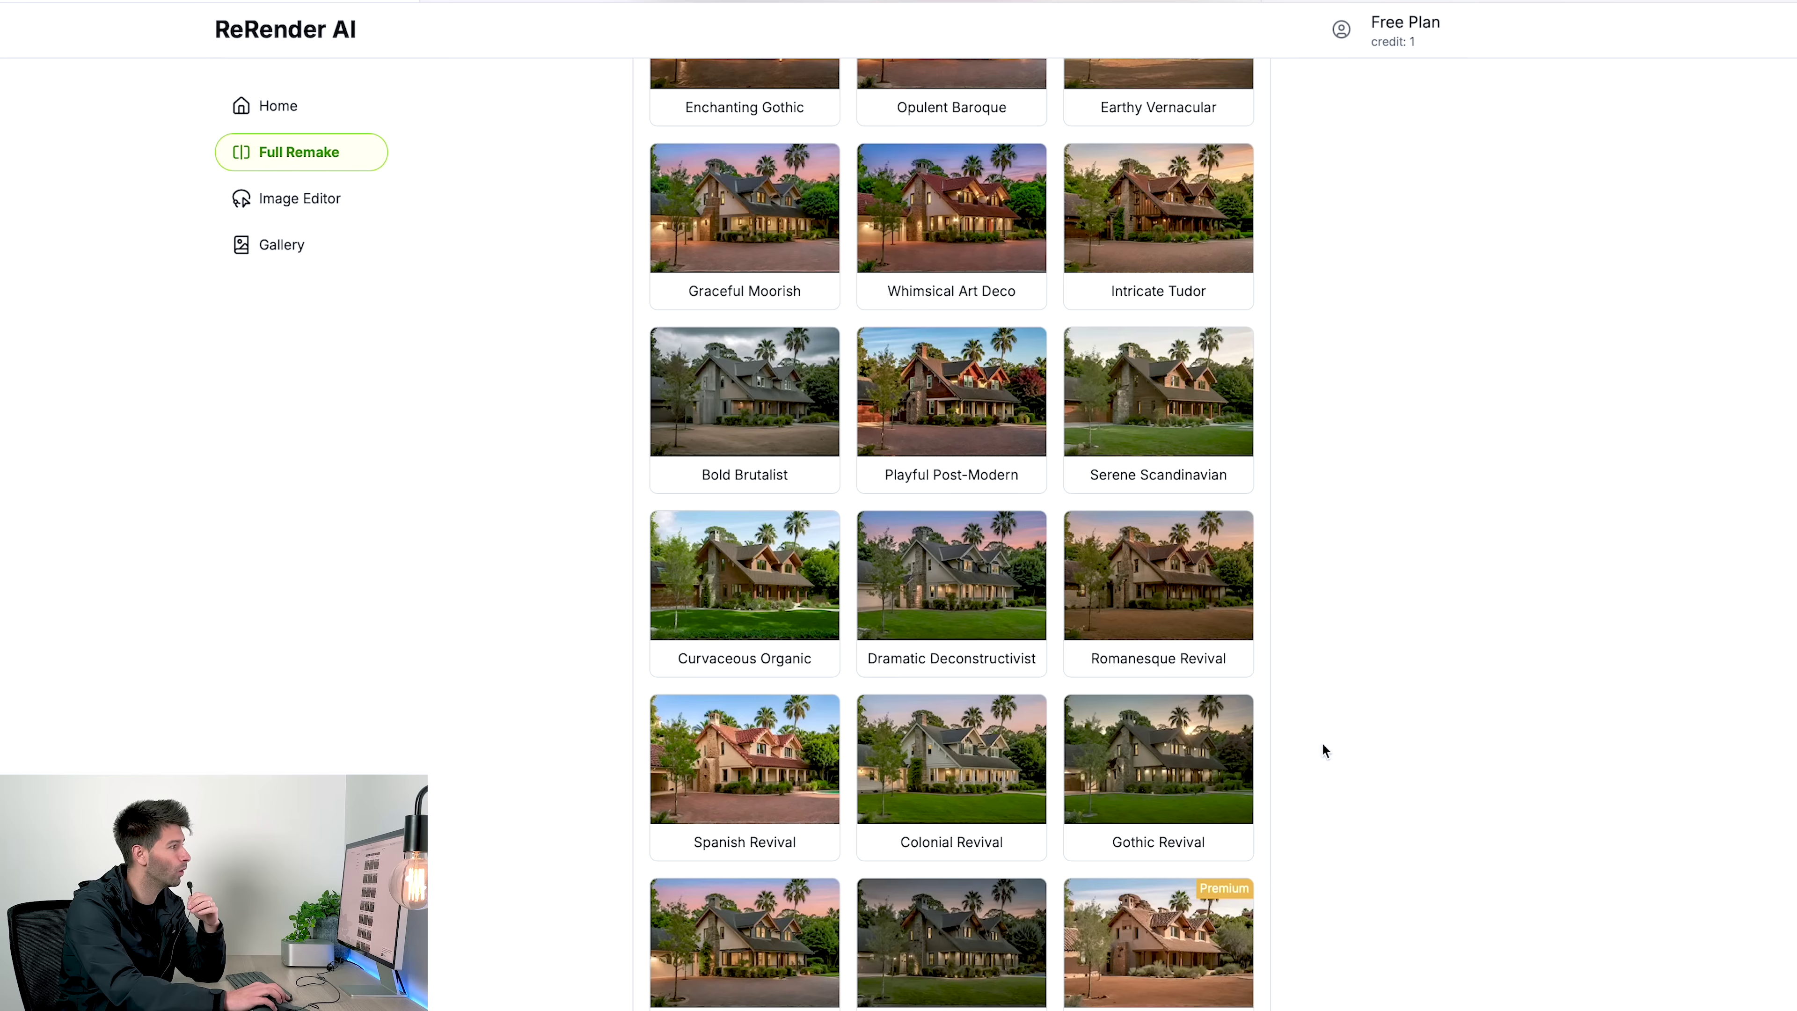
pyautogui.scroll(-15, 1323, 749)
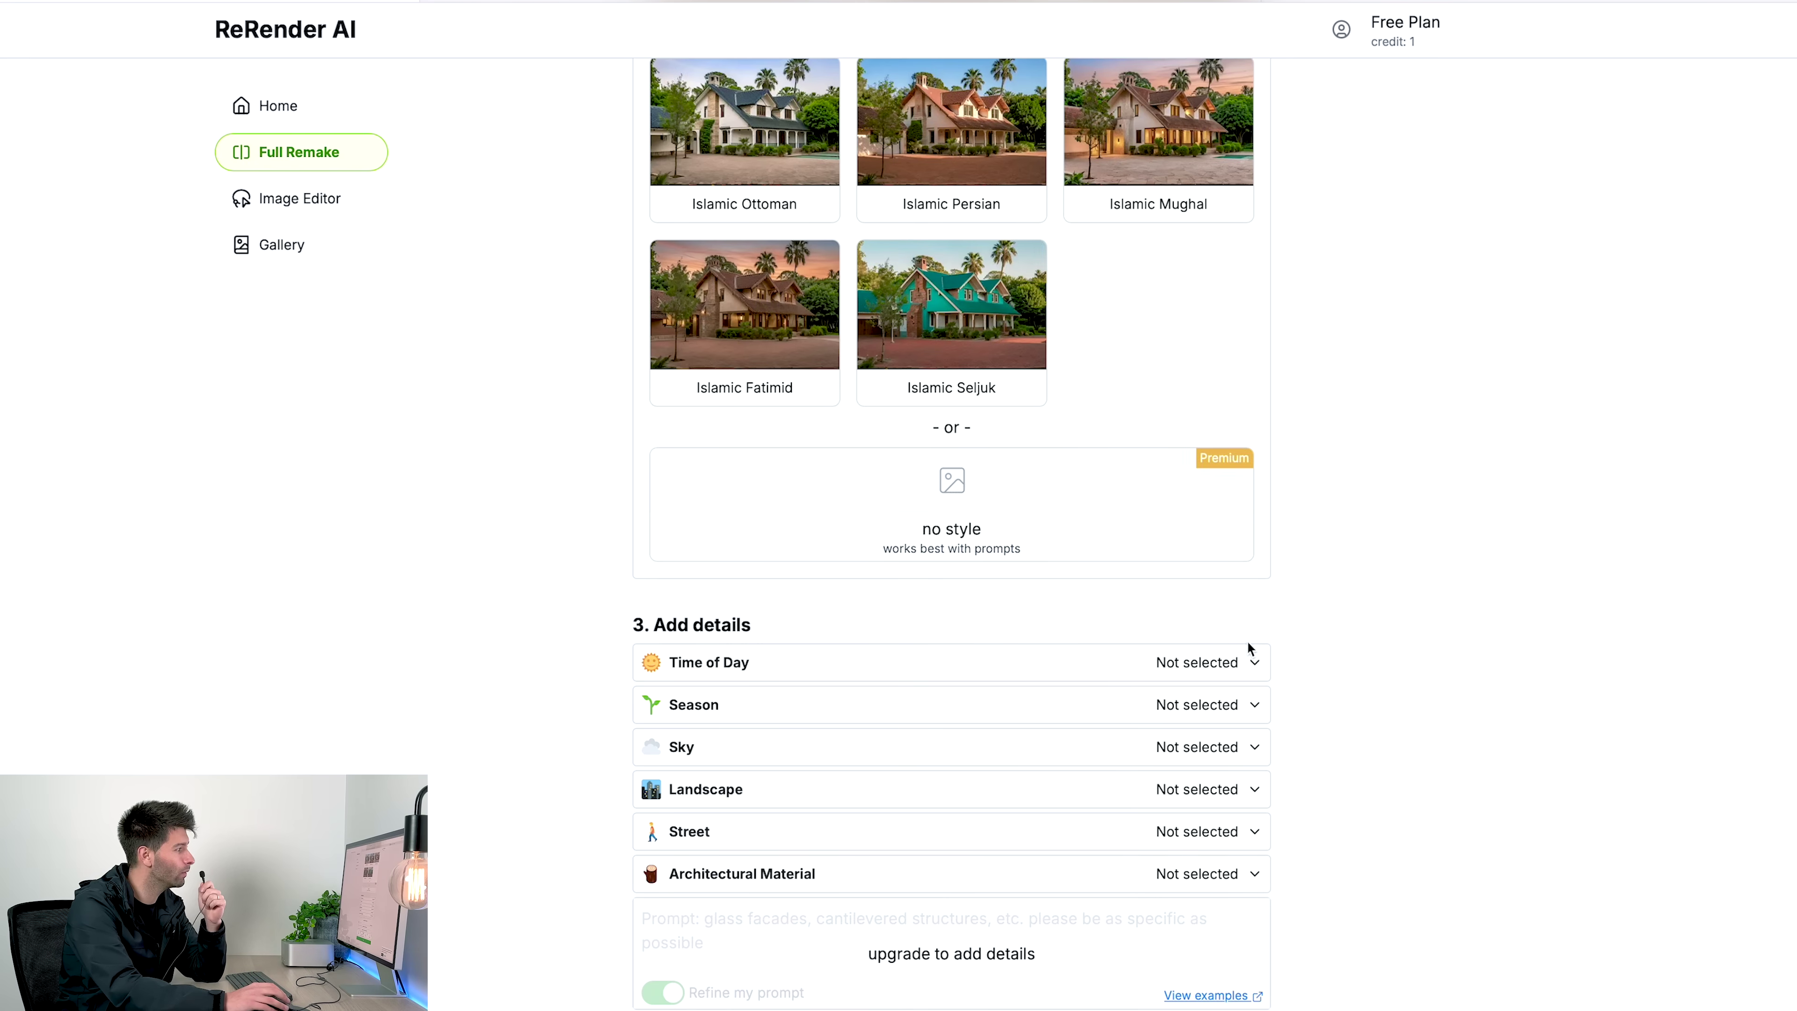
pyautogui.click(1240, 664)
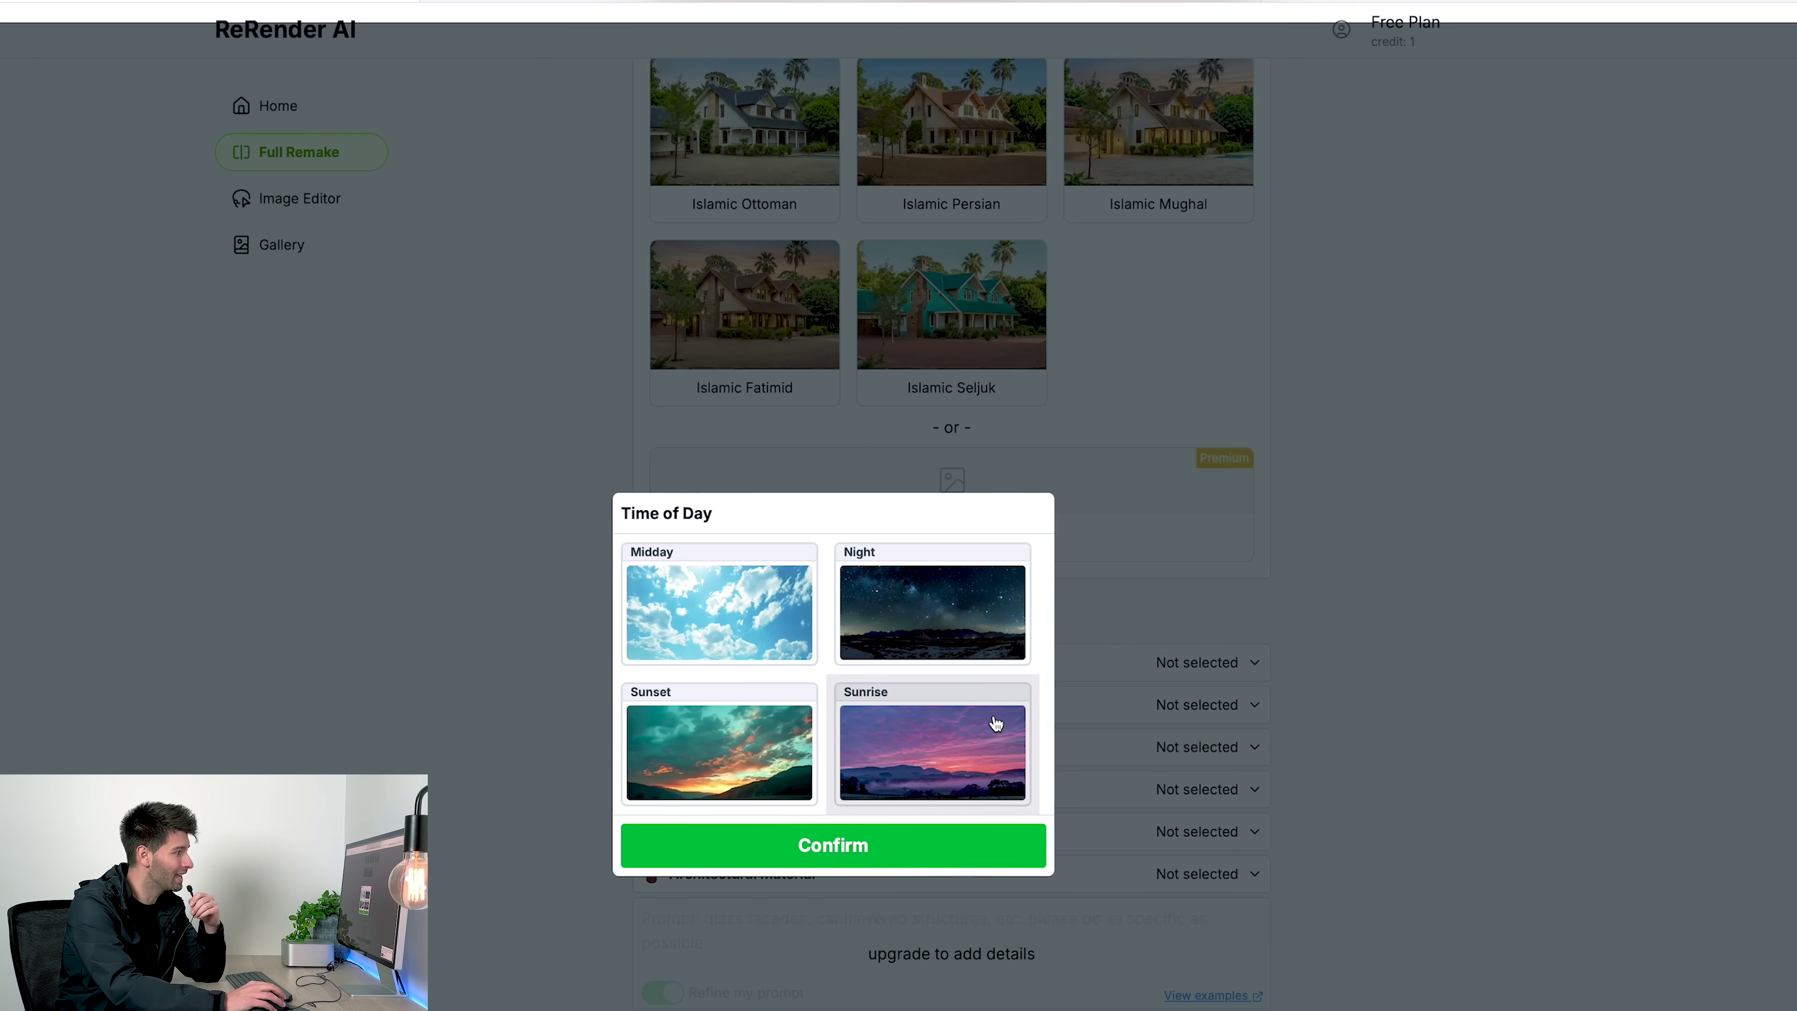
pyautogui.click(776, 646)
pyautogui.click(954, 850)
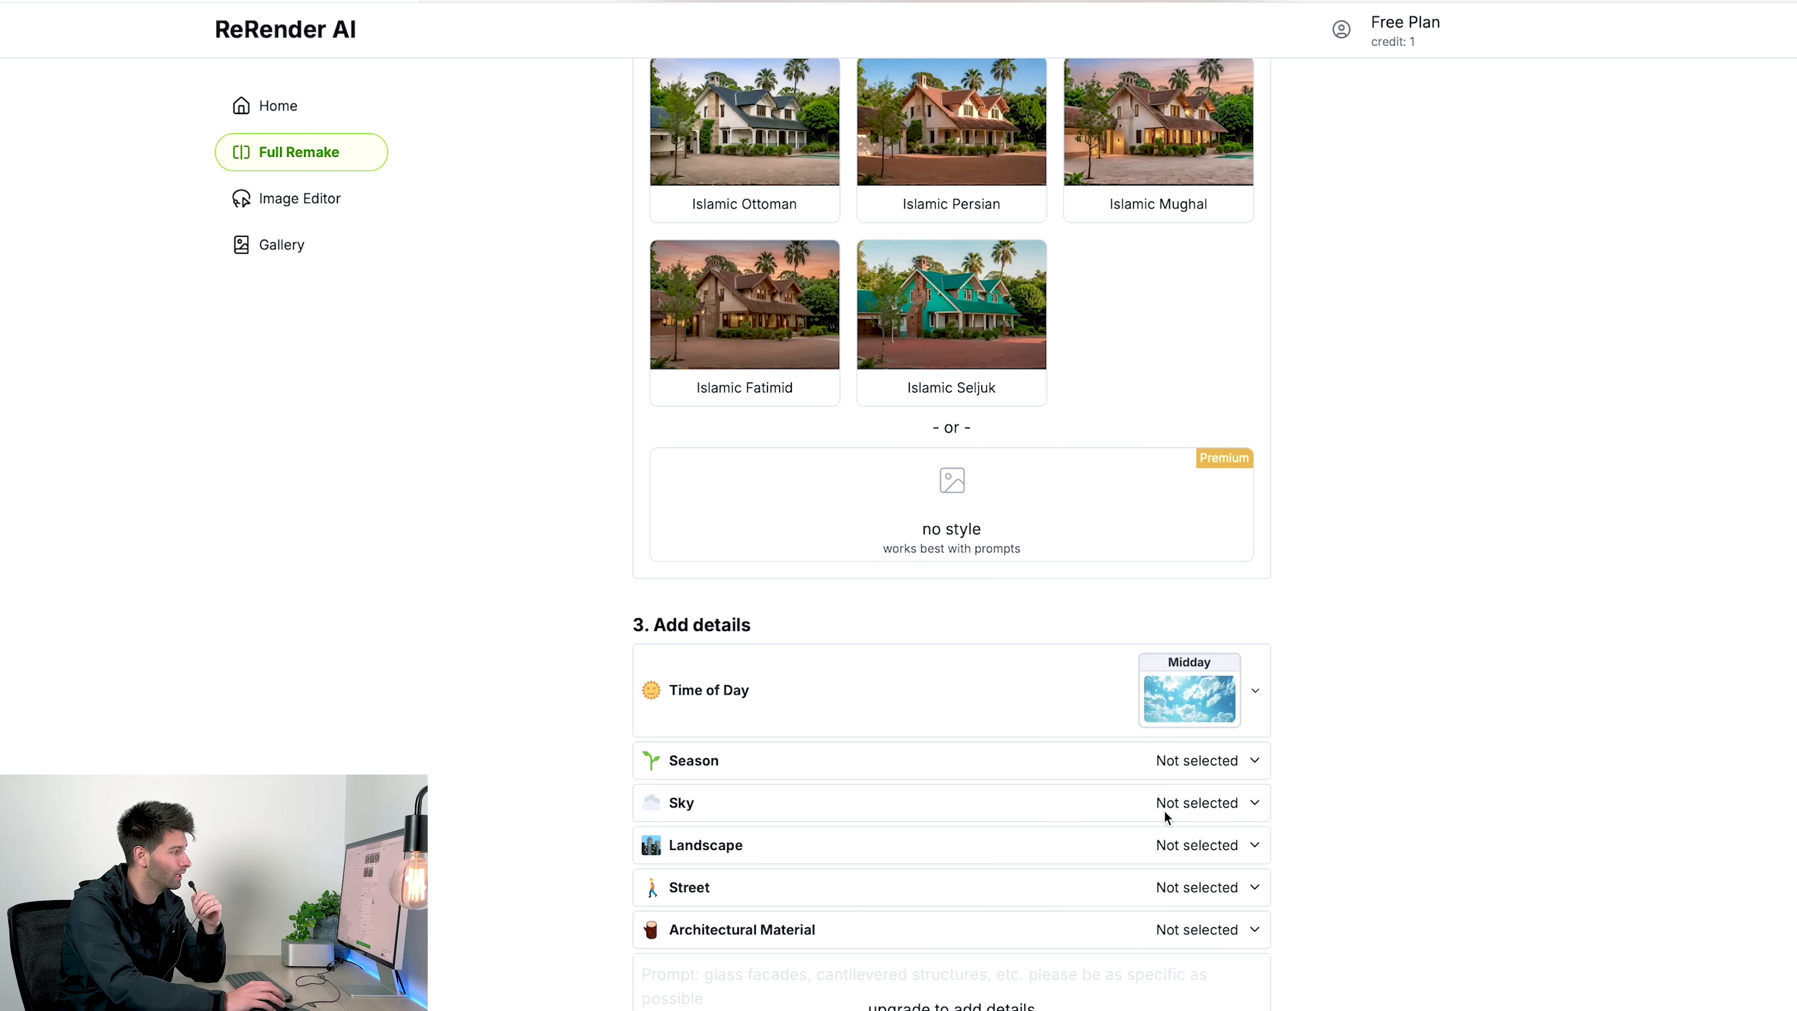
# Step: Choose Spring season, Clear Sky and the Coastal landscape
pyautogui.click(1238, 761)
pyautogui.click(750, 622)
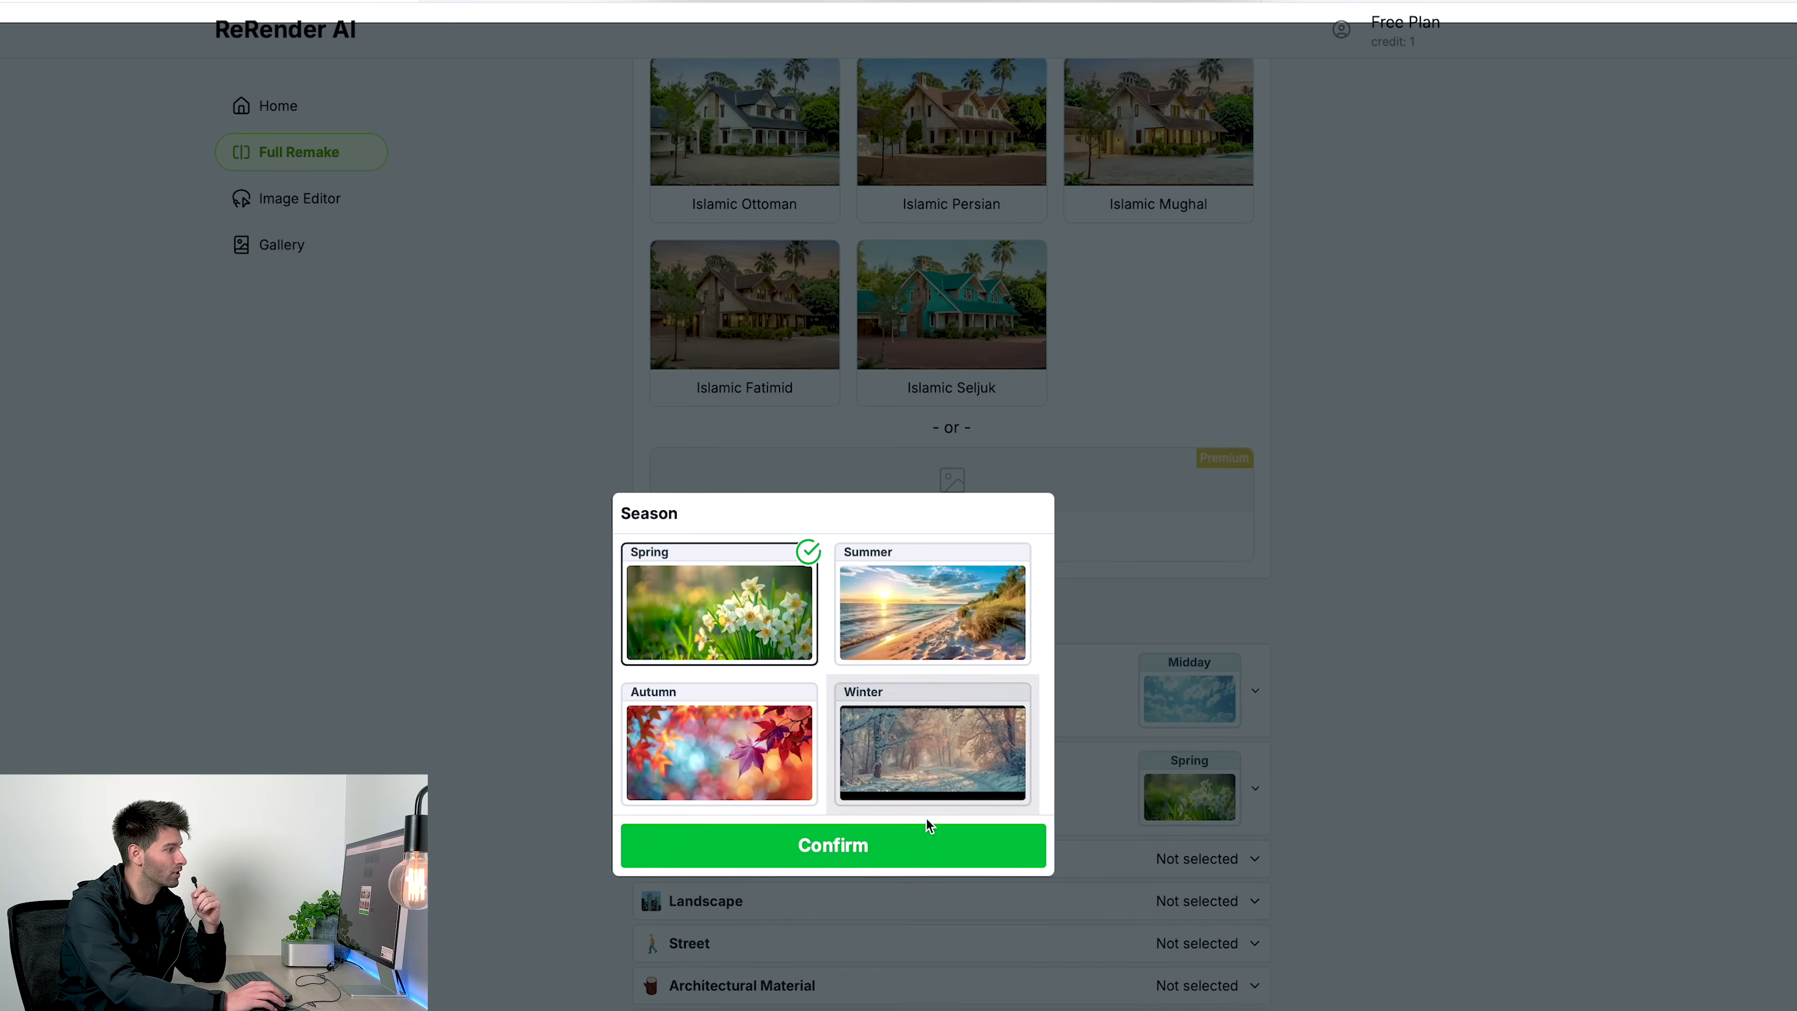
pyautogui.click(940, 862)
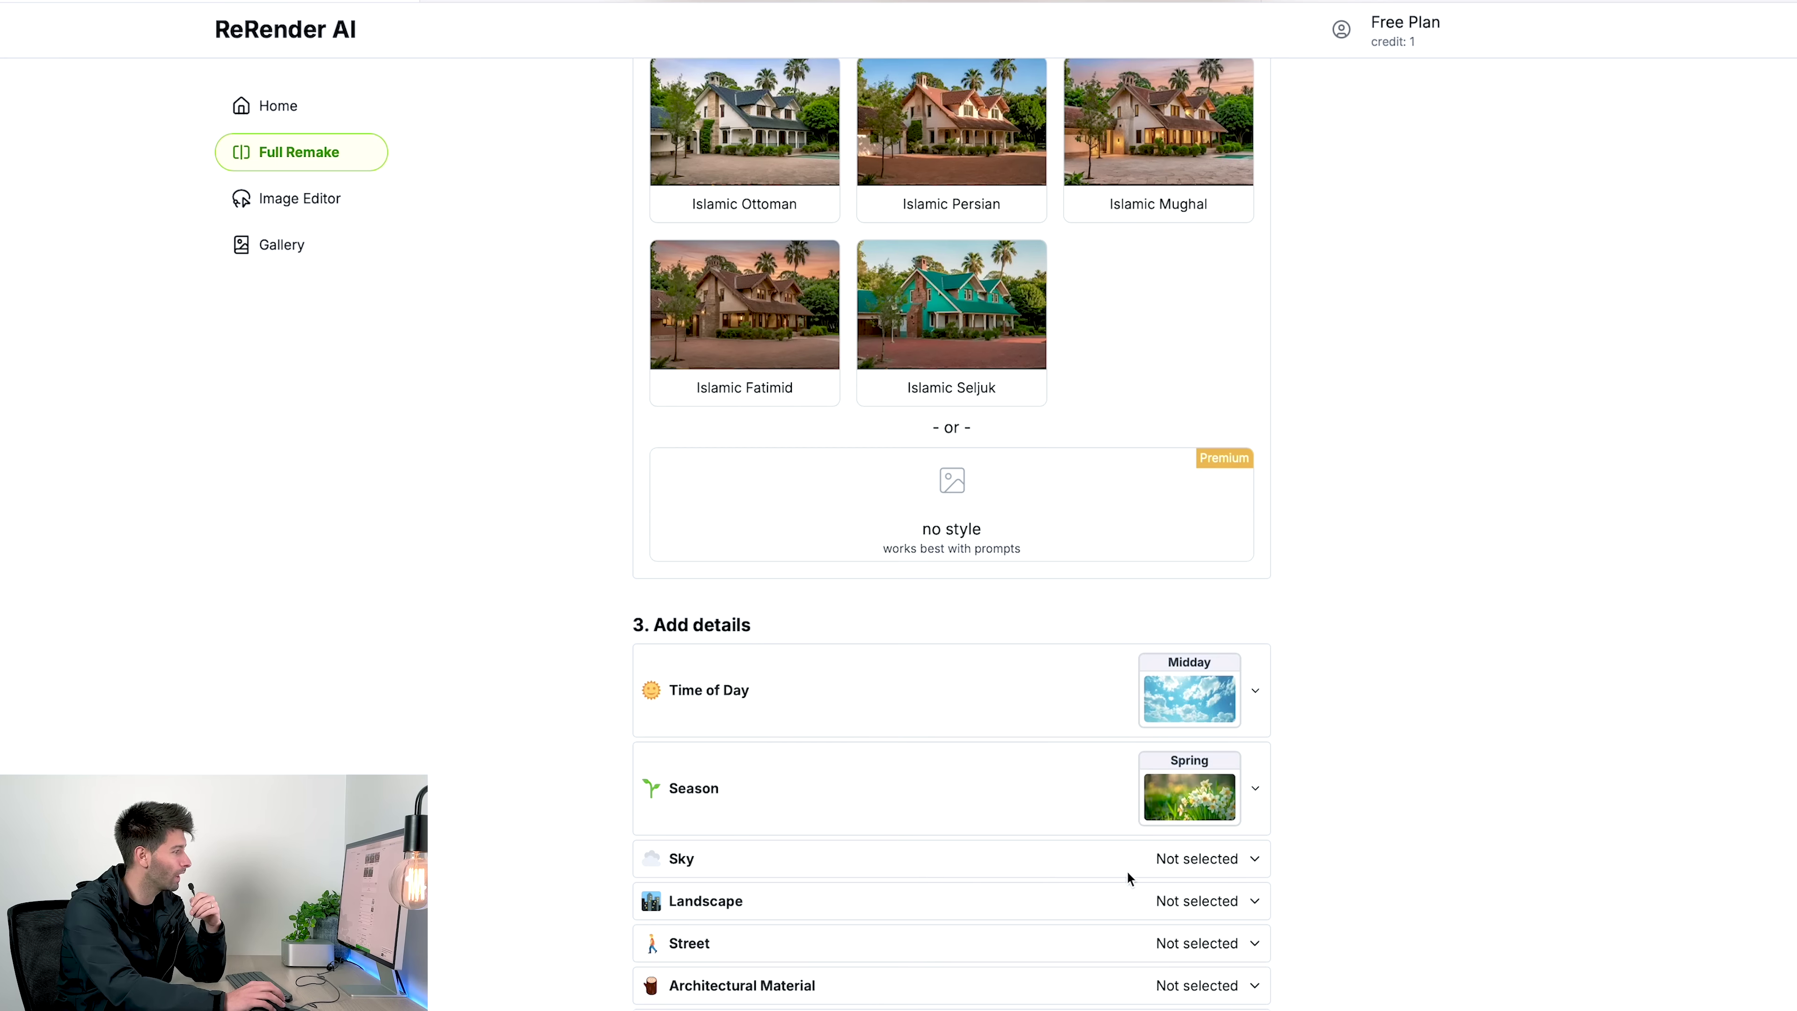
pyautogui.click(1201, 859)
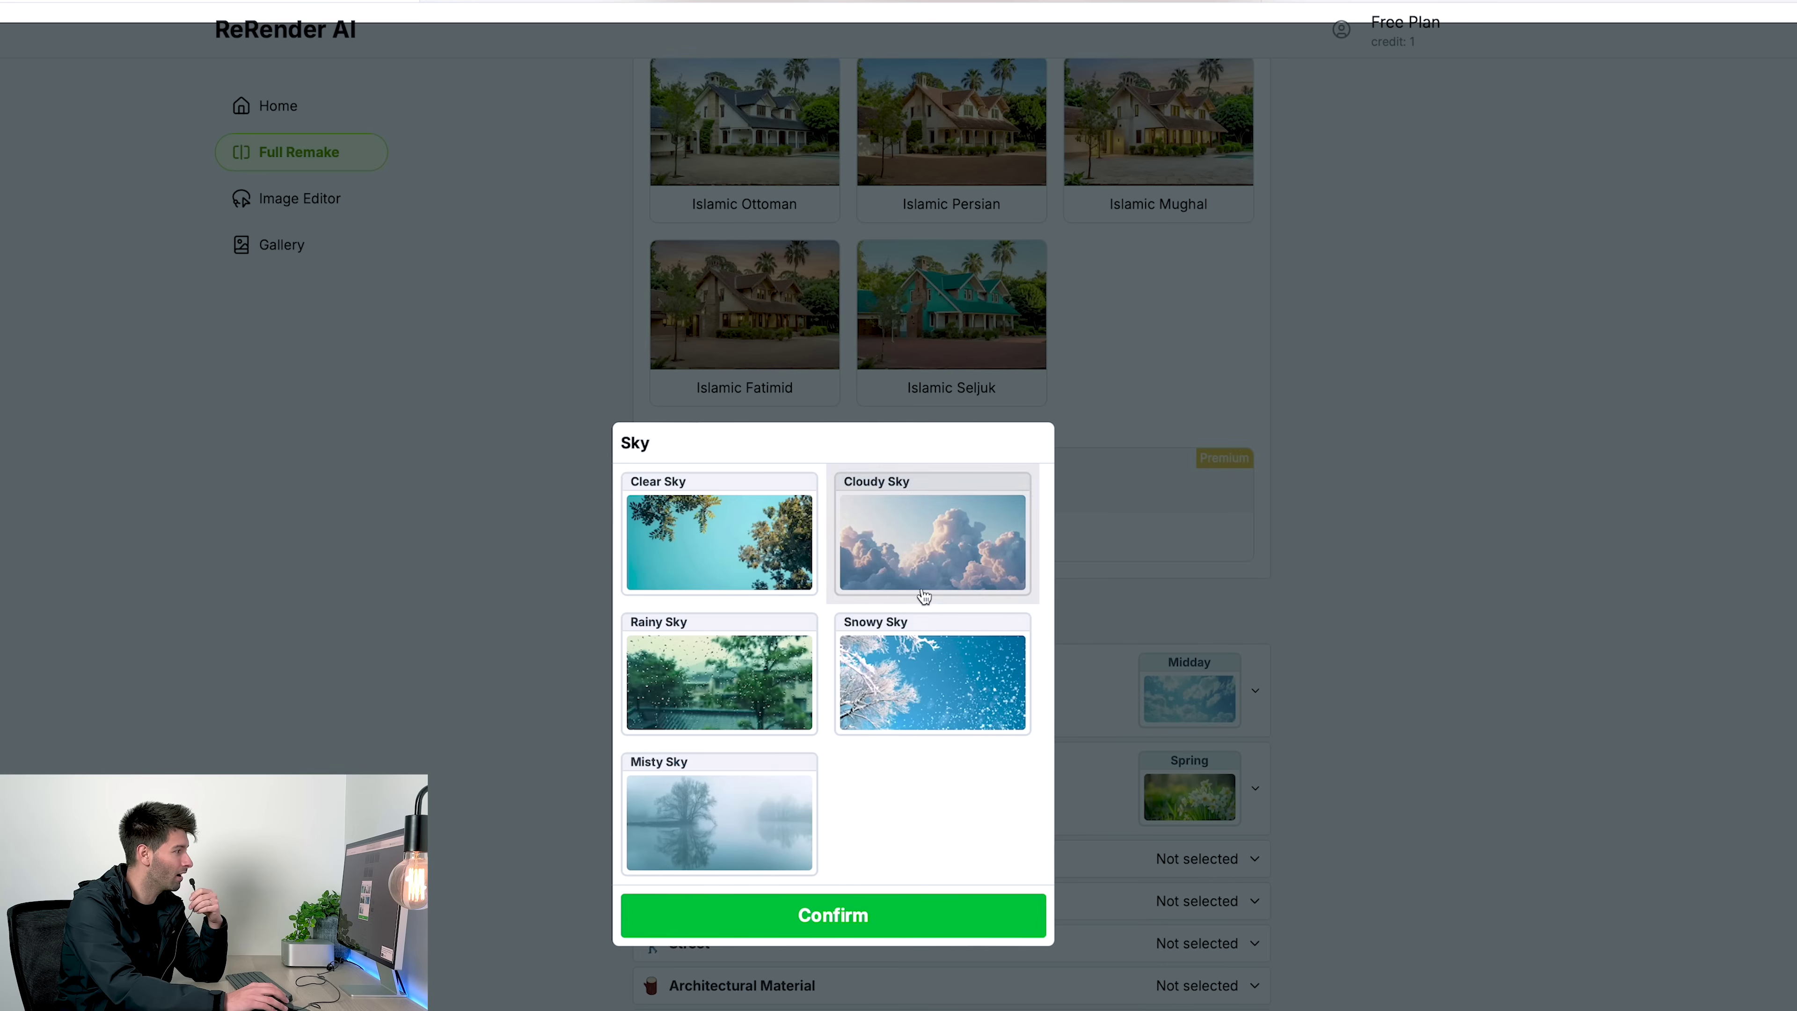
pyautogui.click(982, 920)
pyautogui.click(1218, 957)
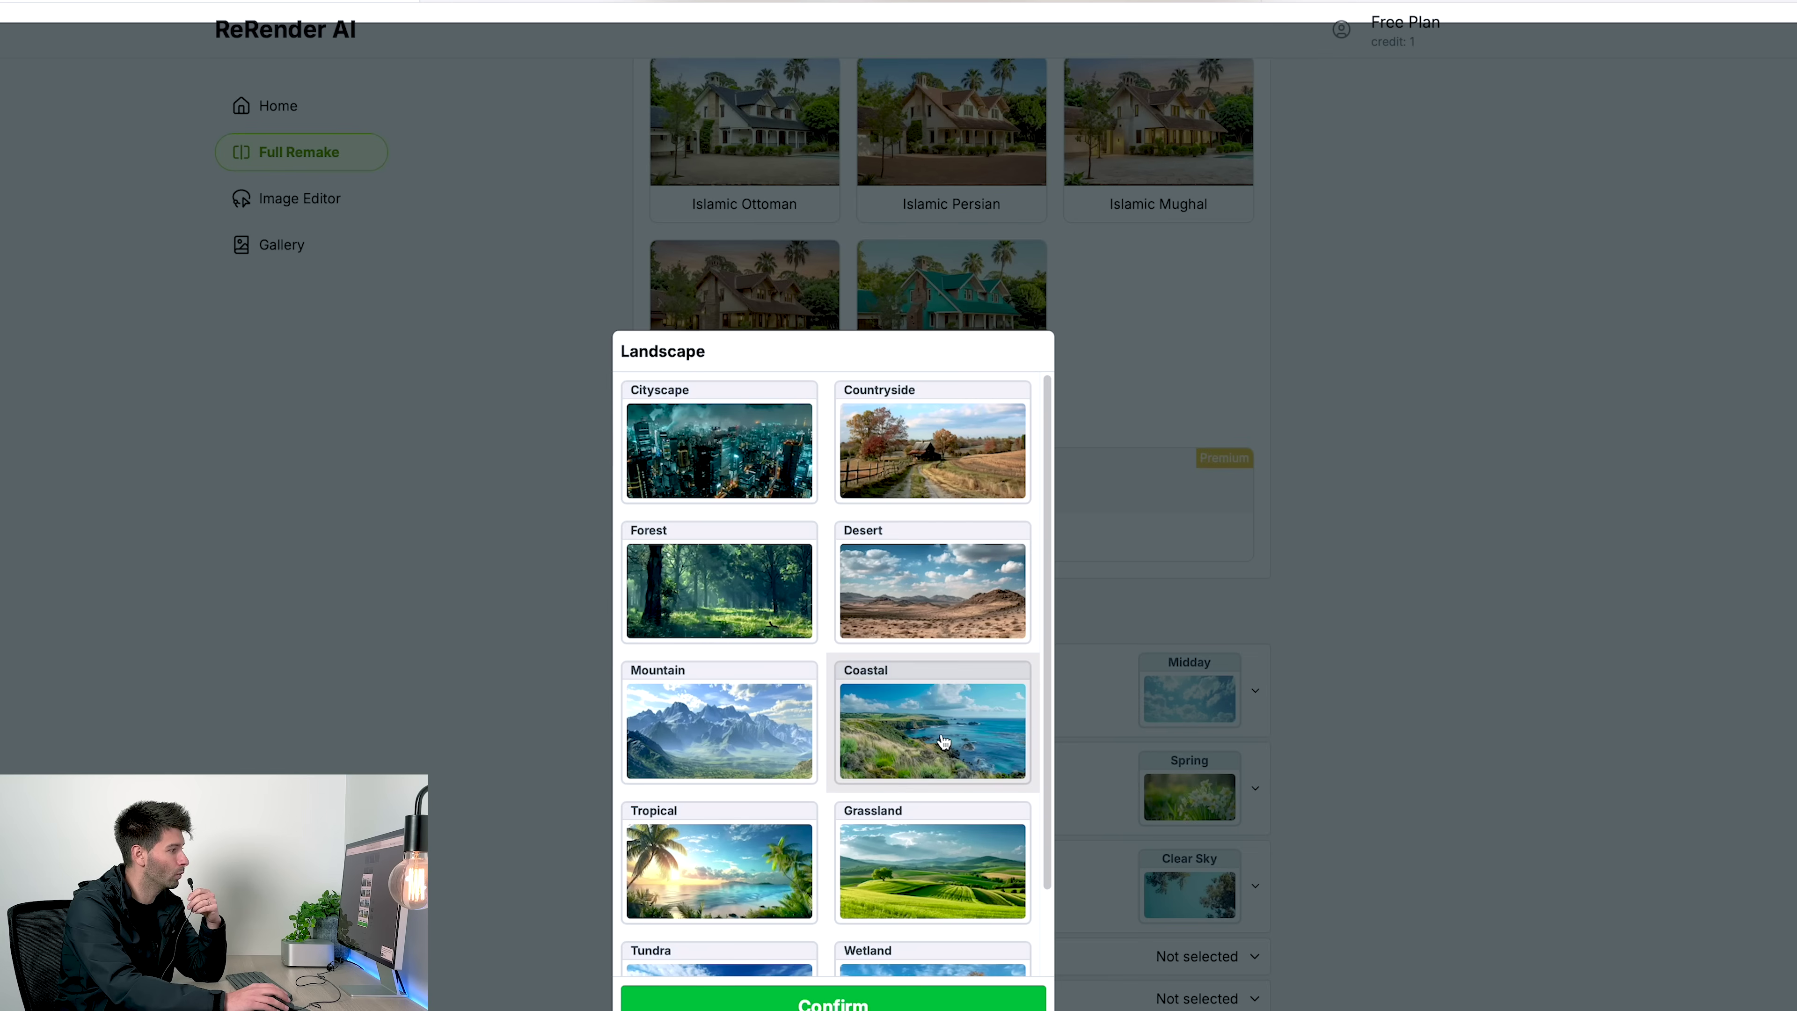
pyautogui.click(943, 738)
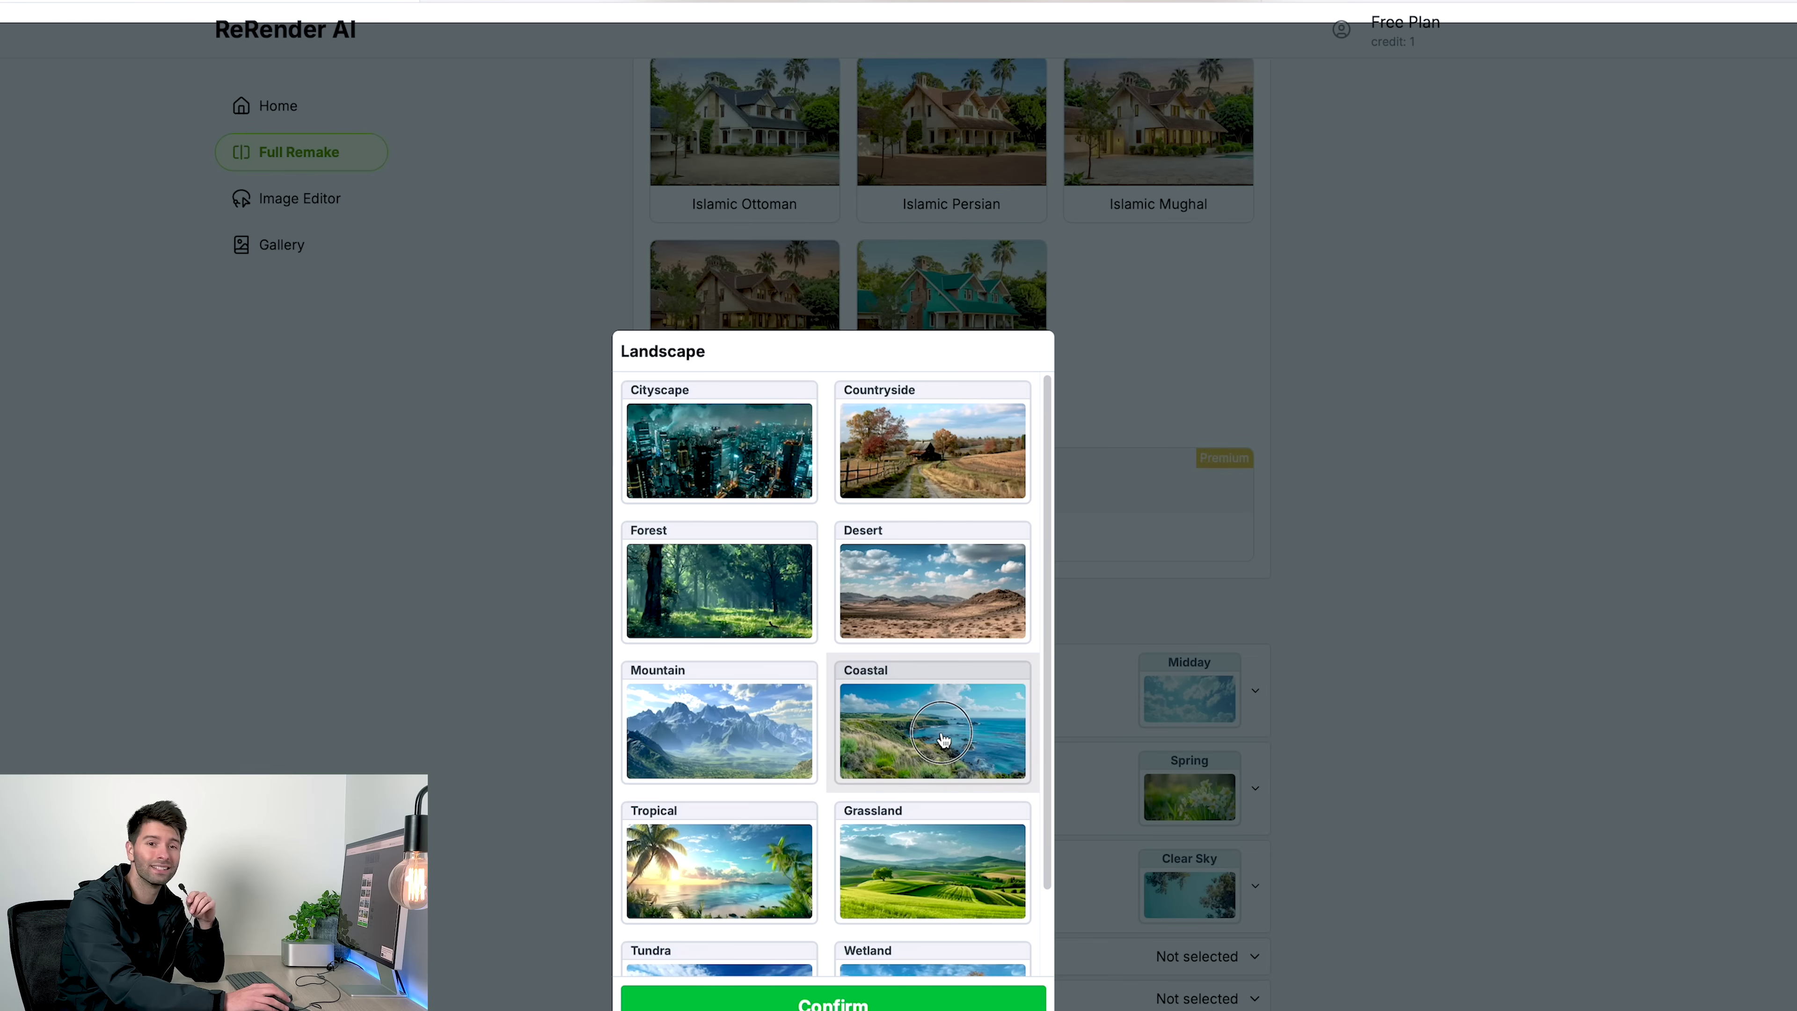
pyautogui.click(913, 1005)
# Step: Pick Beachfront Promenade as the street setting
pyautogui.scroll(-3, 1081, 958)
pyautogui.click(1183, 858)
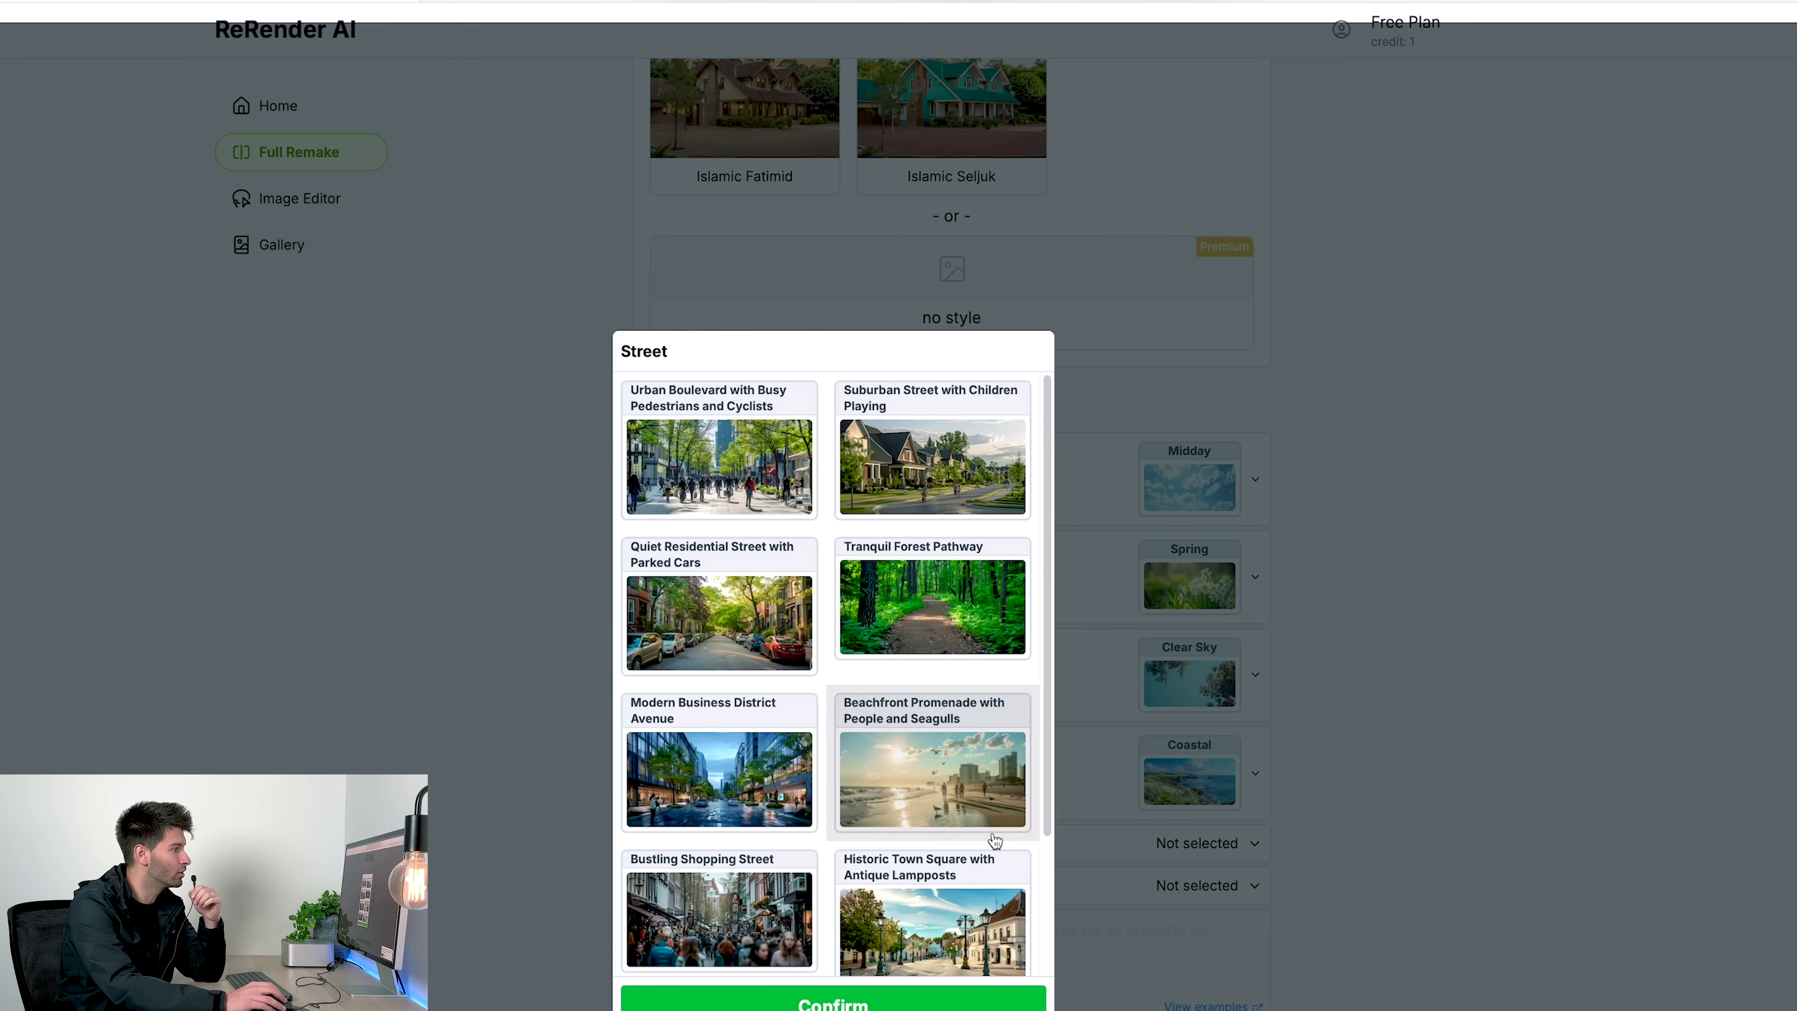
pyautogui.scroll(-2, 914, 822)
pyautogui.click(932, 666)
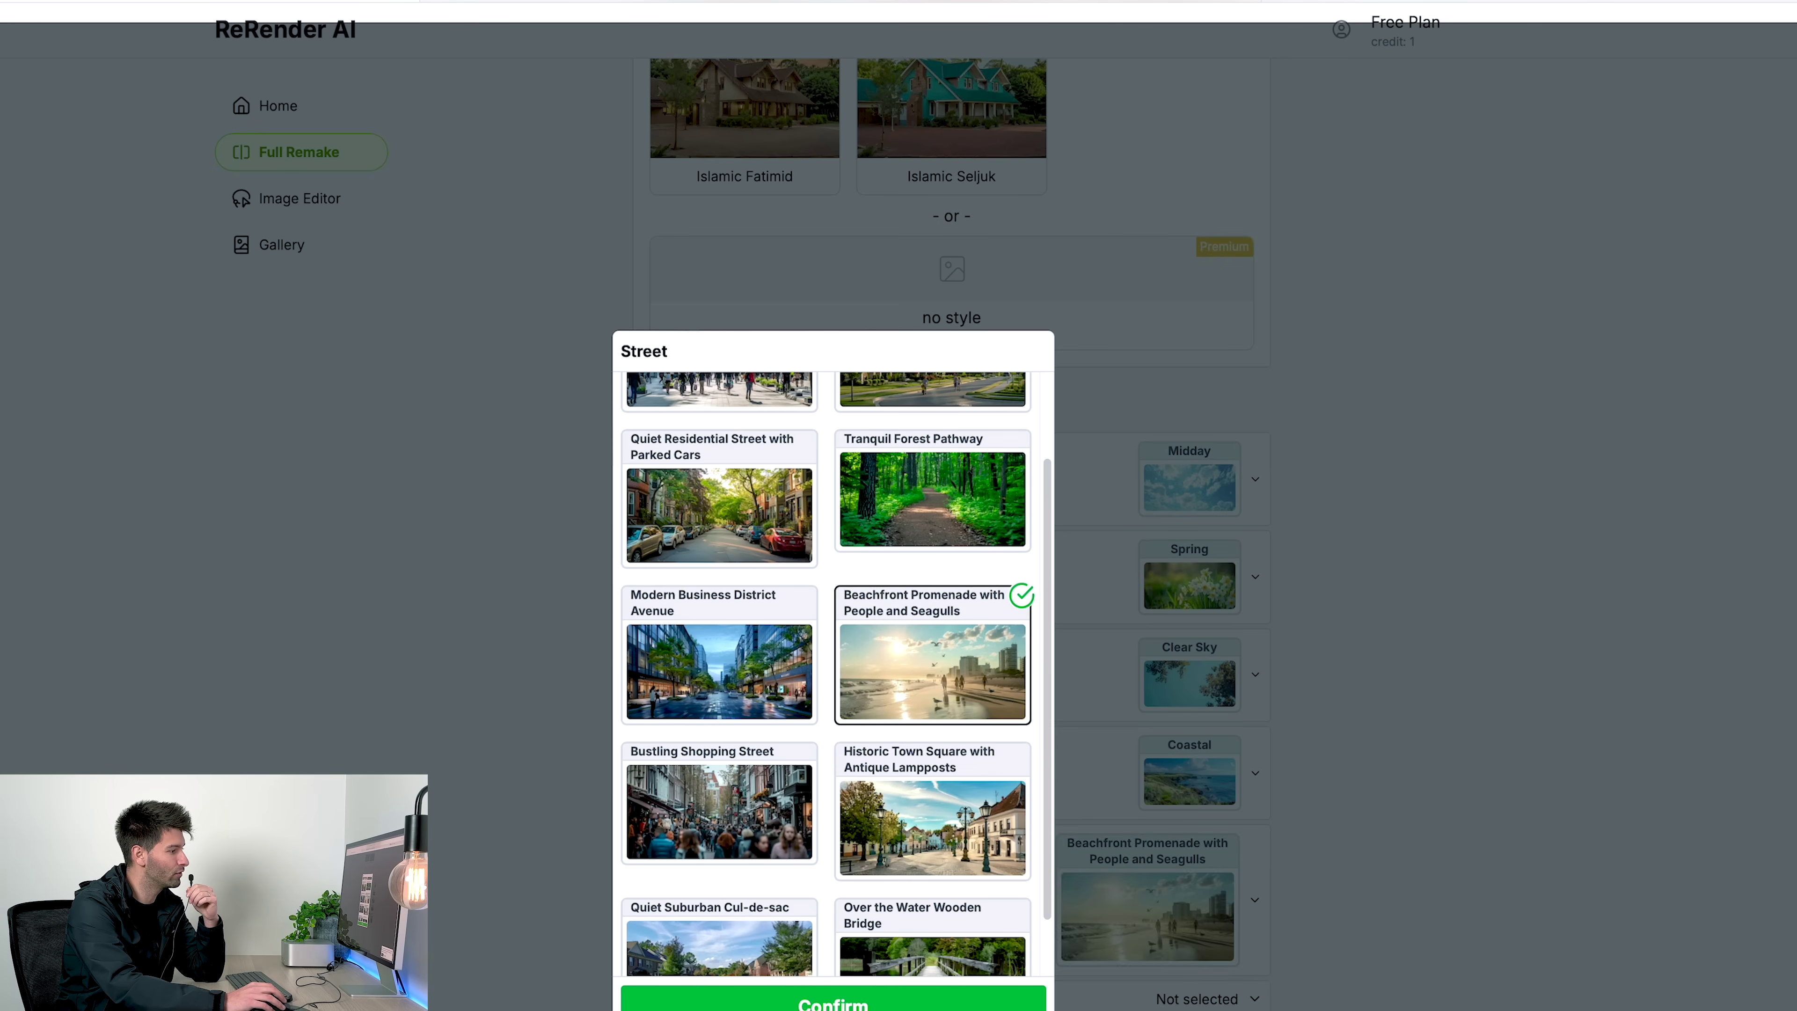
pyautogui.press('Escape')
# Step: Set the architectural material to Gypsum
pyautogui.click(1174, 1004)
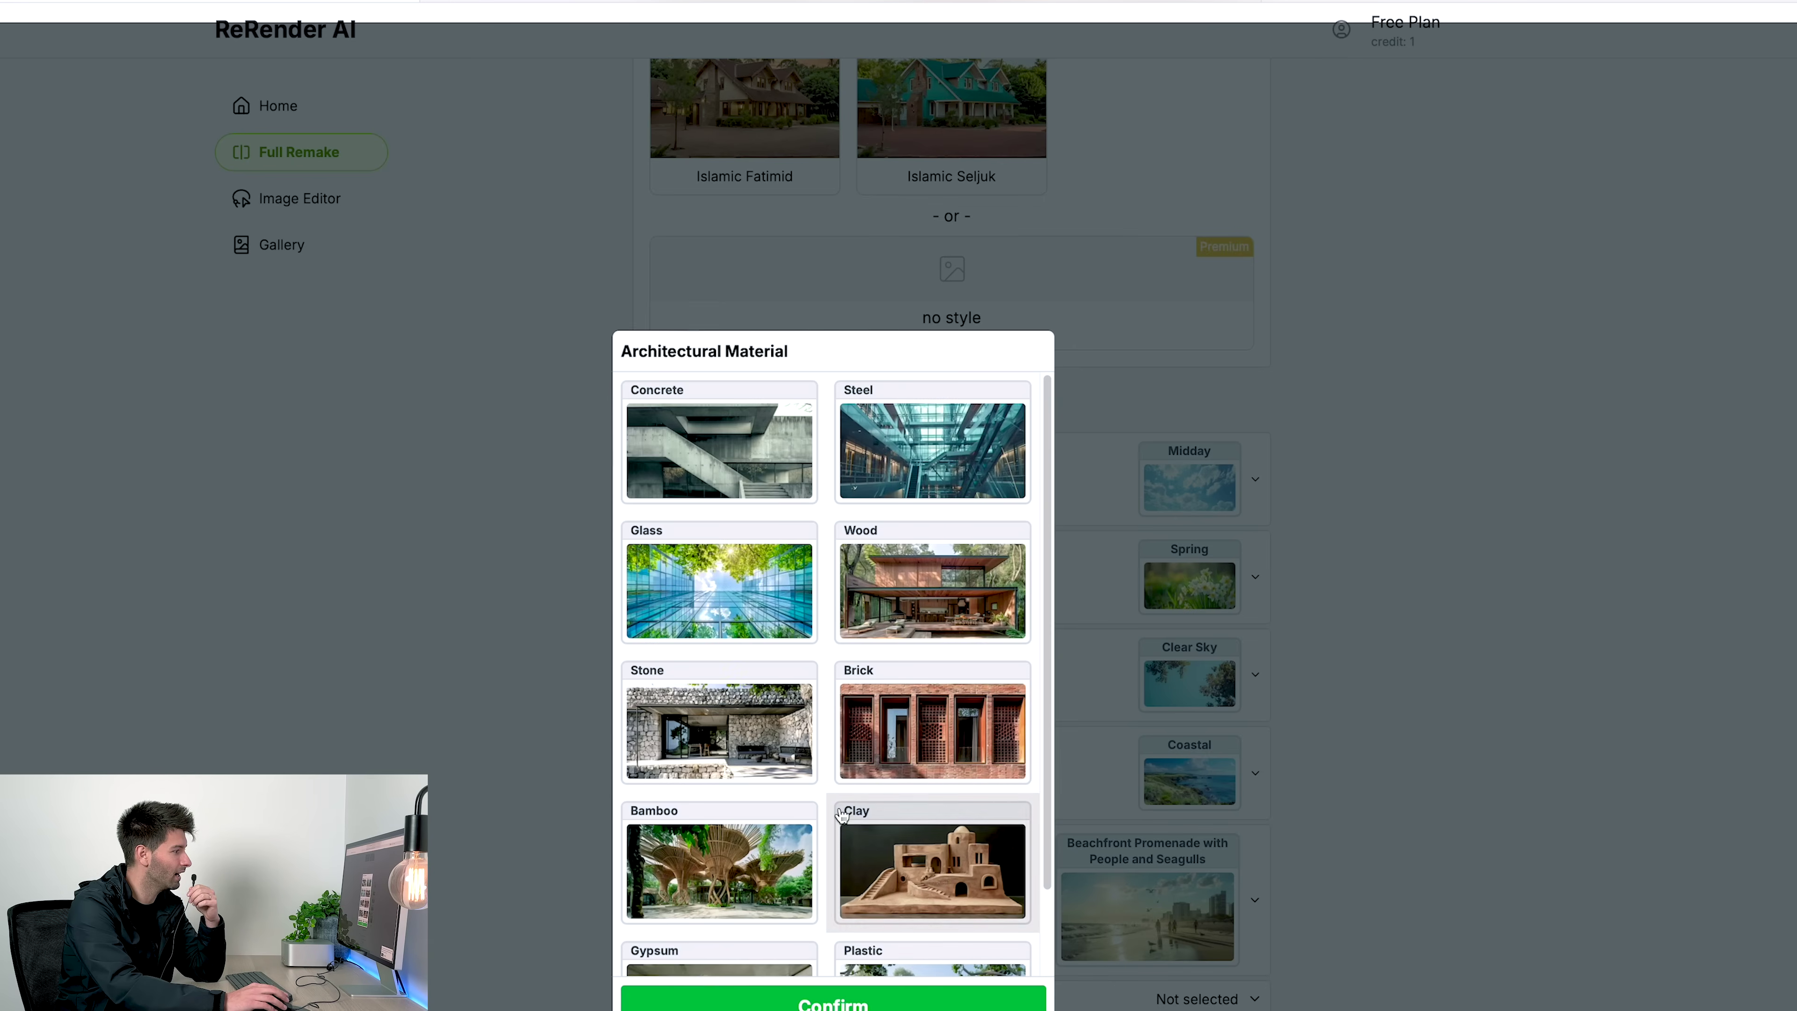
pyautogui.scroll(-2, 926, 835)
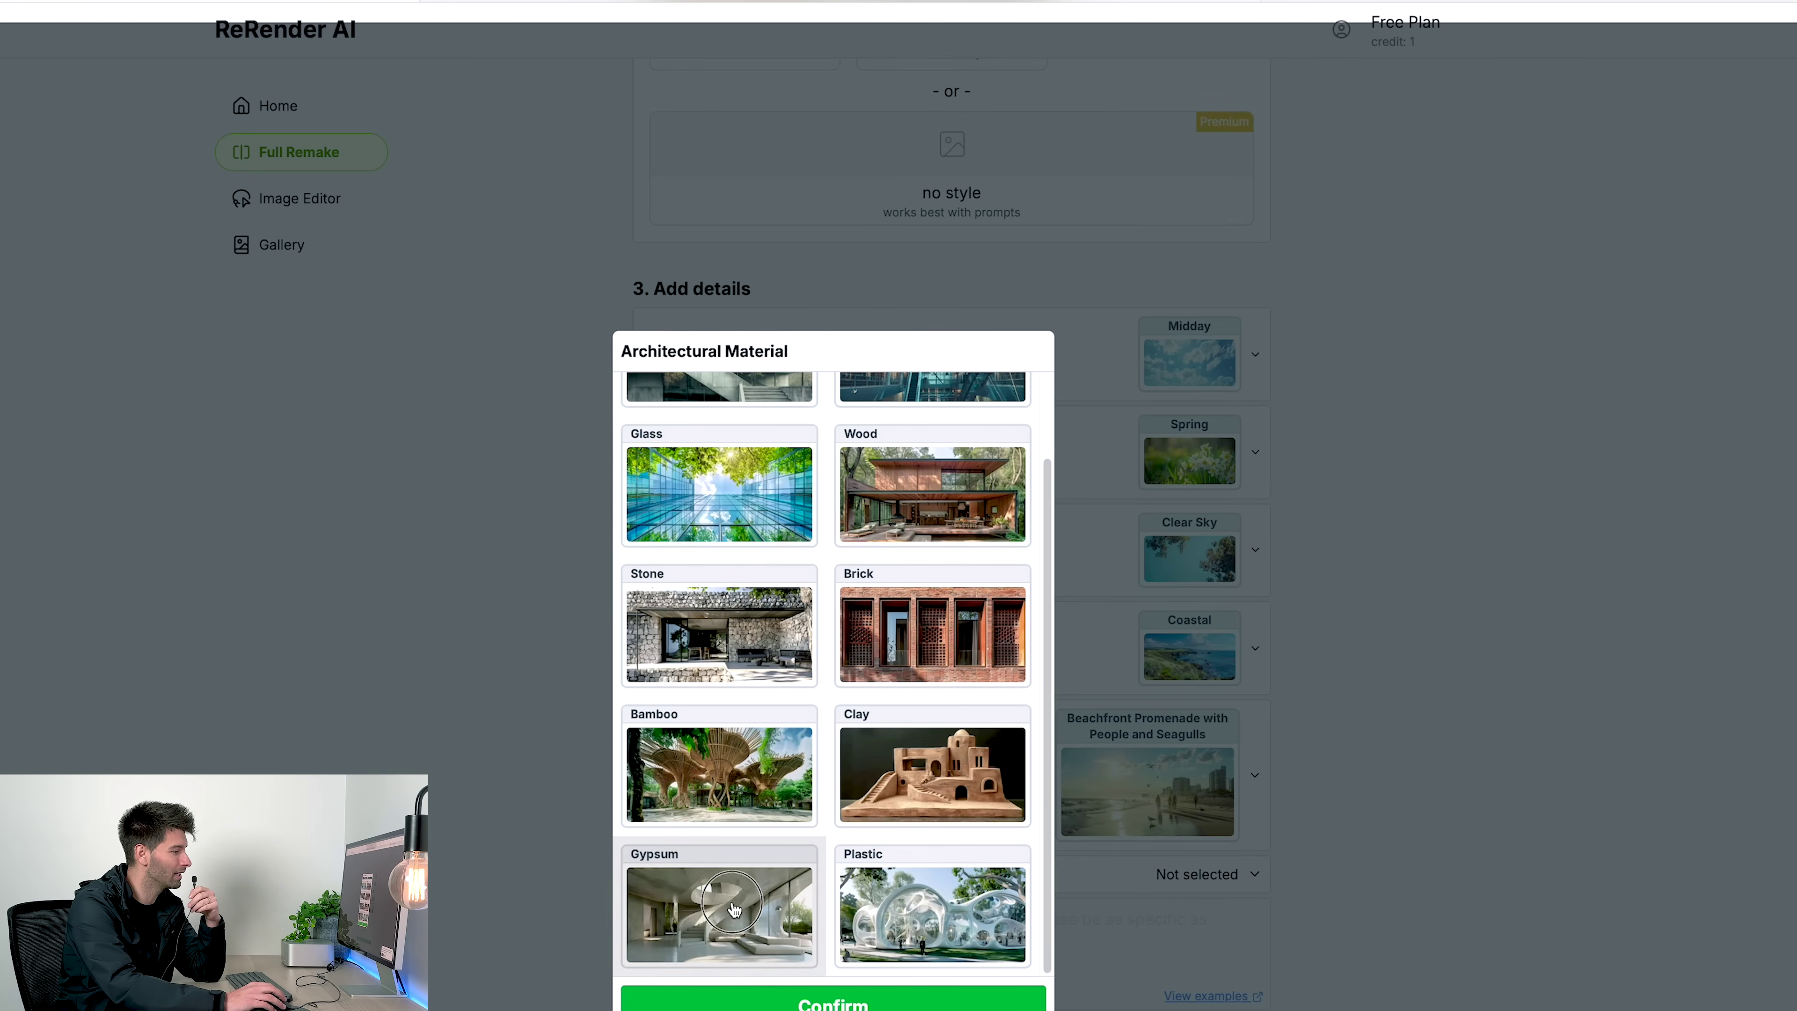
pyautogui.click(758, 904)
pyautogui.scroll(3, 806, 902)
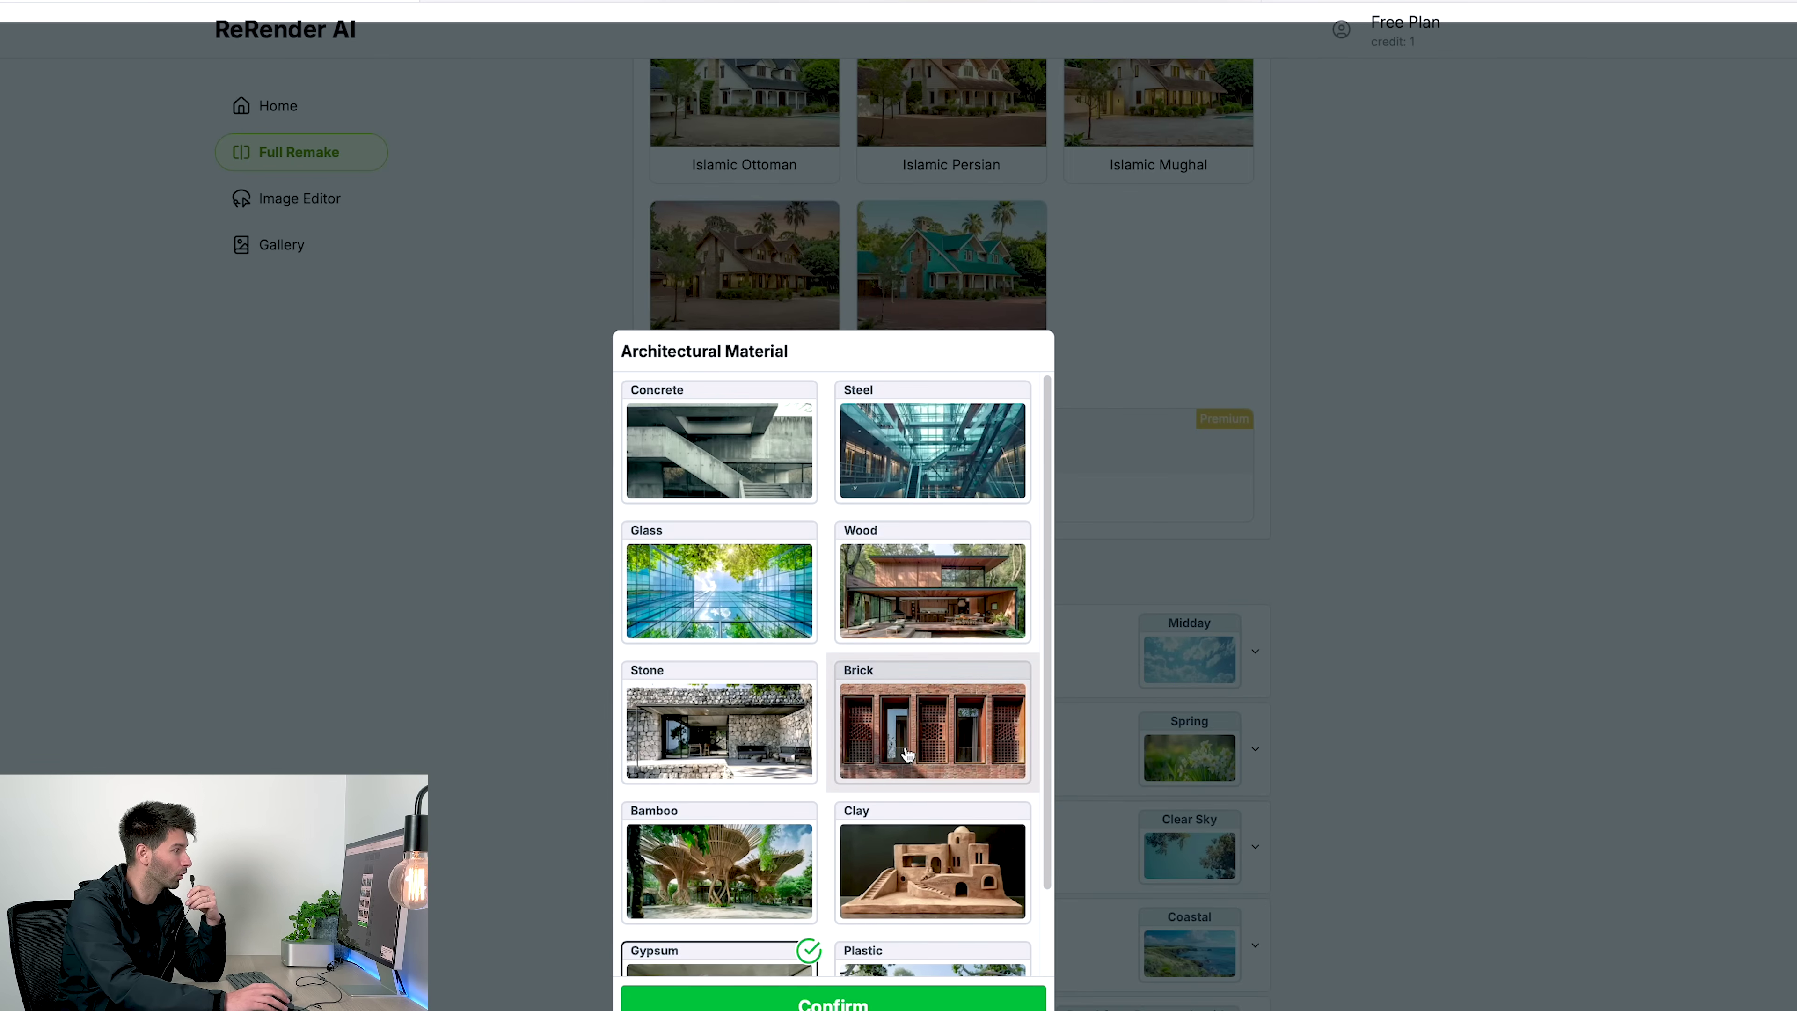
pyautogui.scroll(-2, 884, 850)
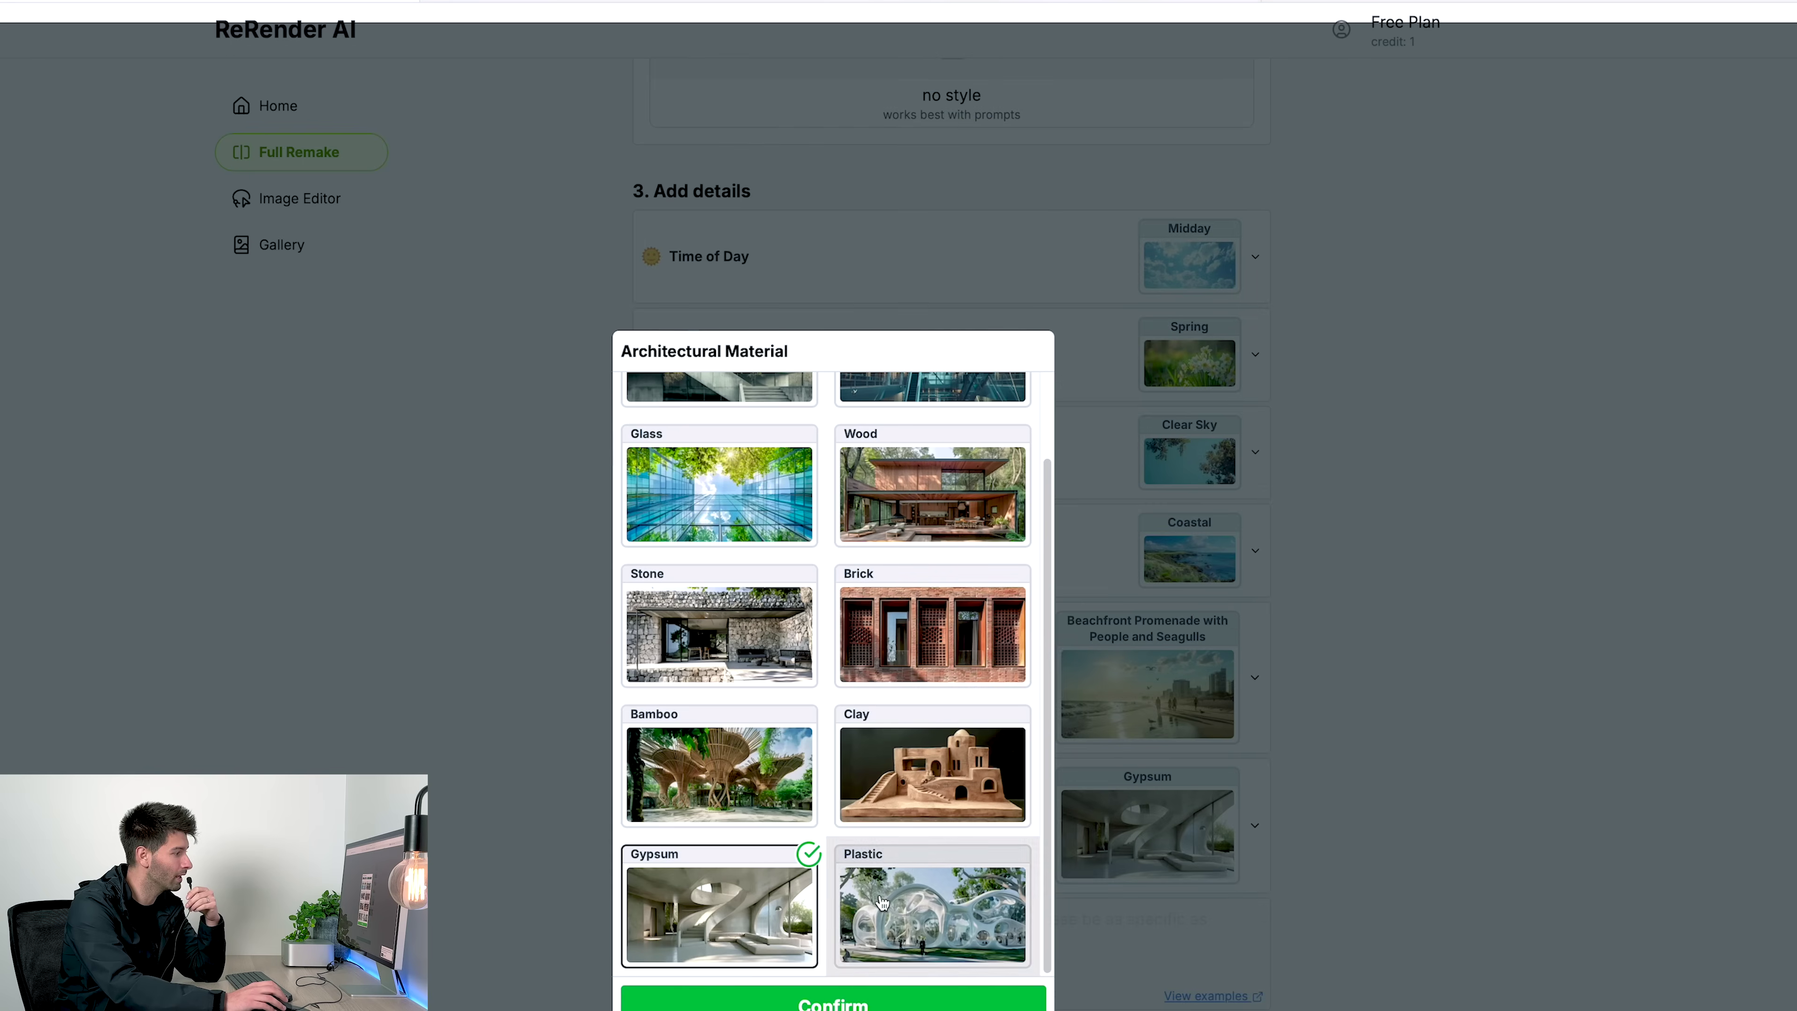
pyautogui.click(893, 1005)
# Step: Continue to the render summary describing the coastal spring house in gypsum
pyautogui.scroll(-4, 1327, 622)
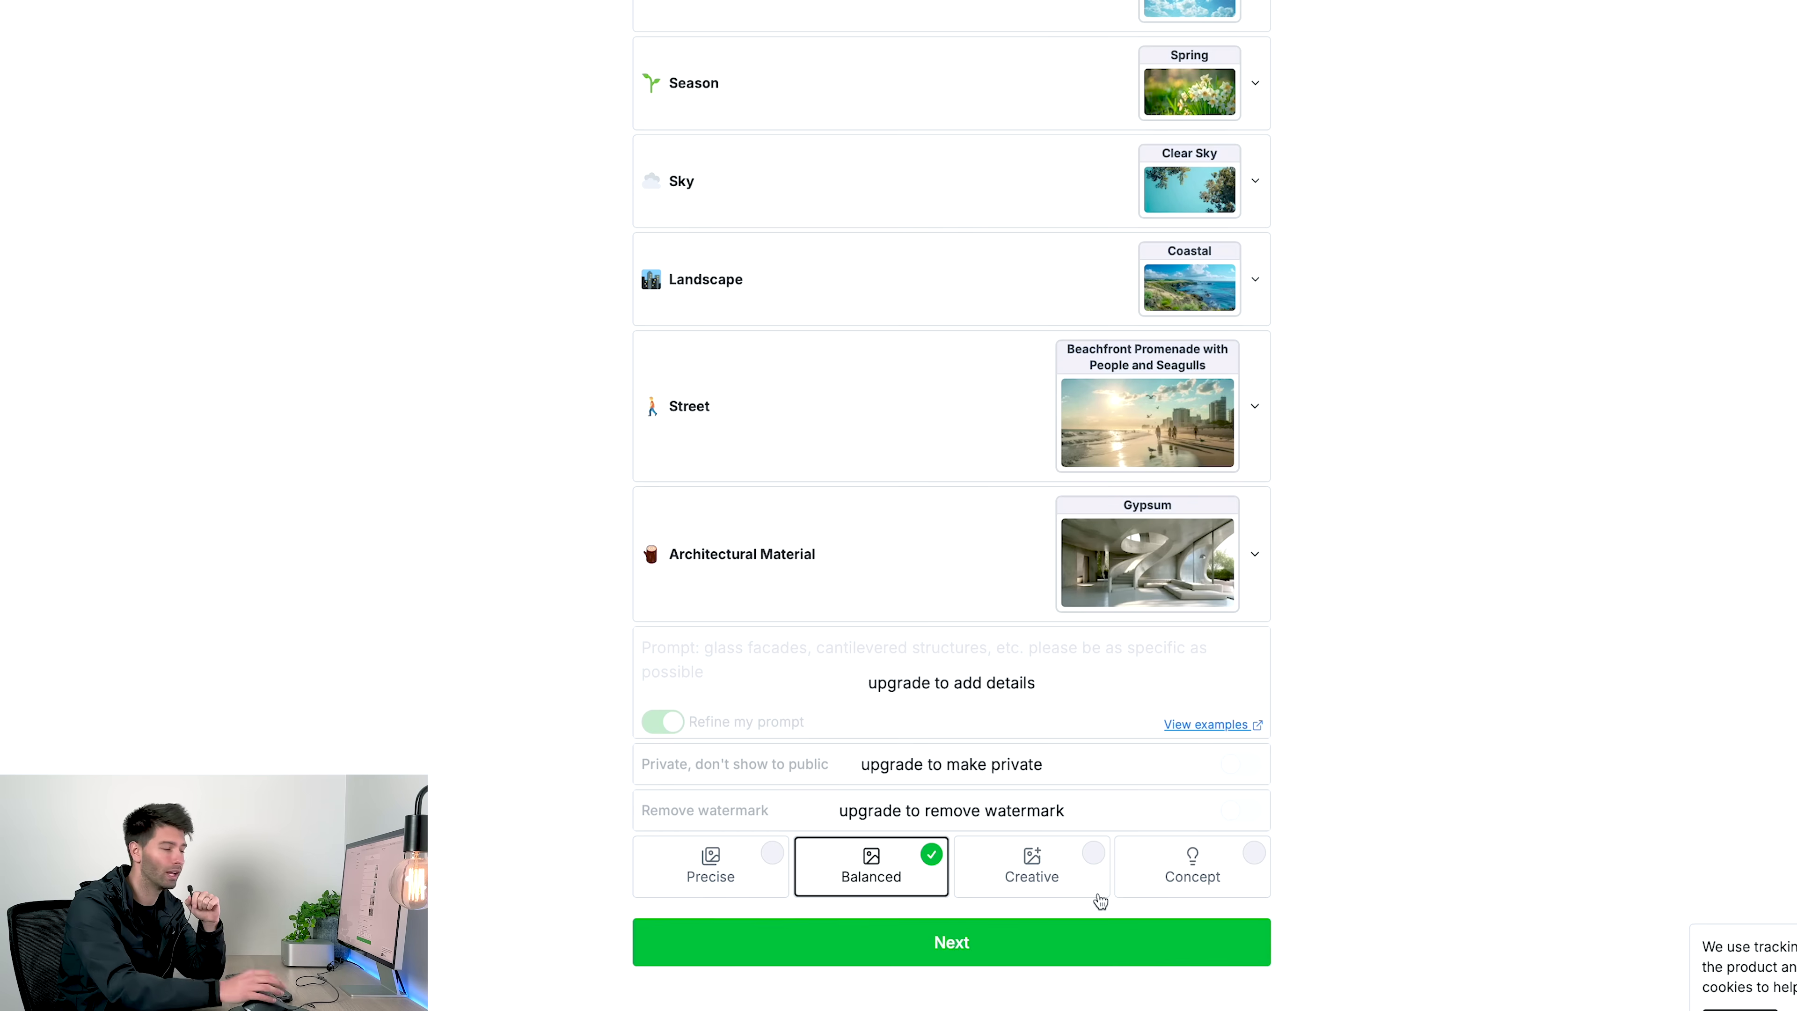
pyautogui.click(1059, 948)
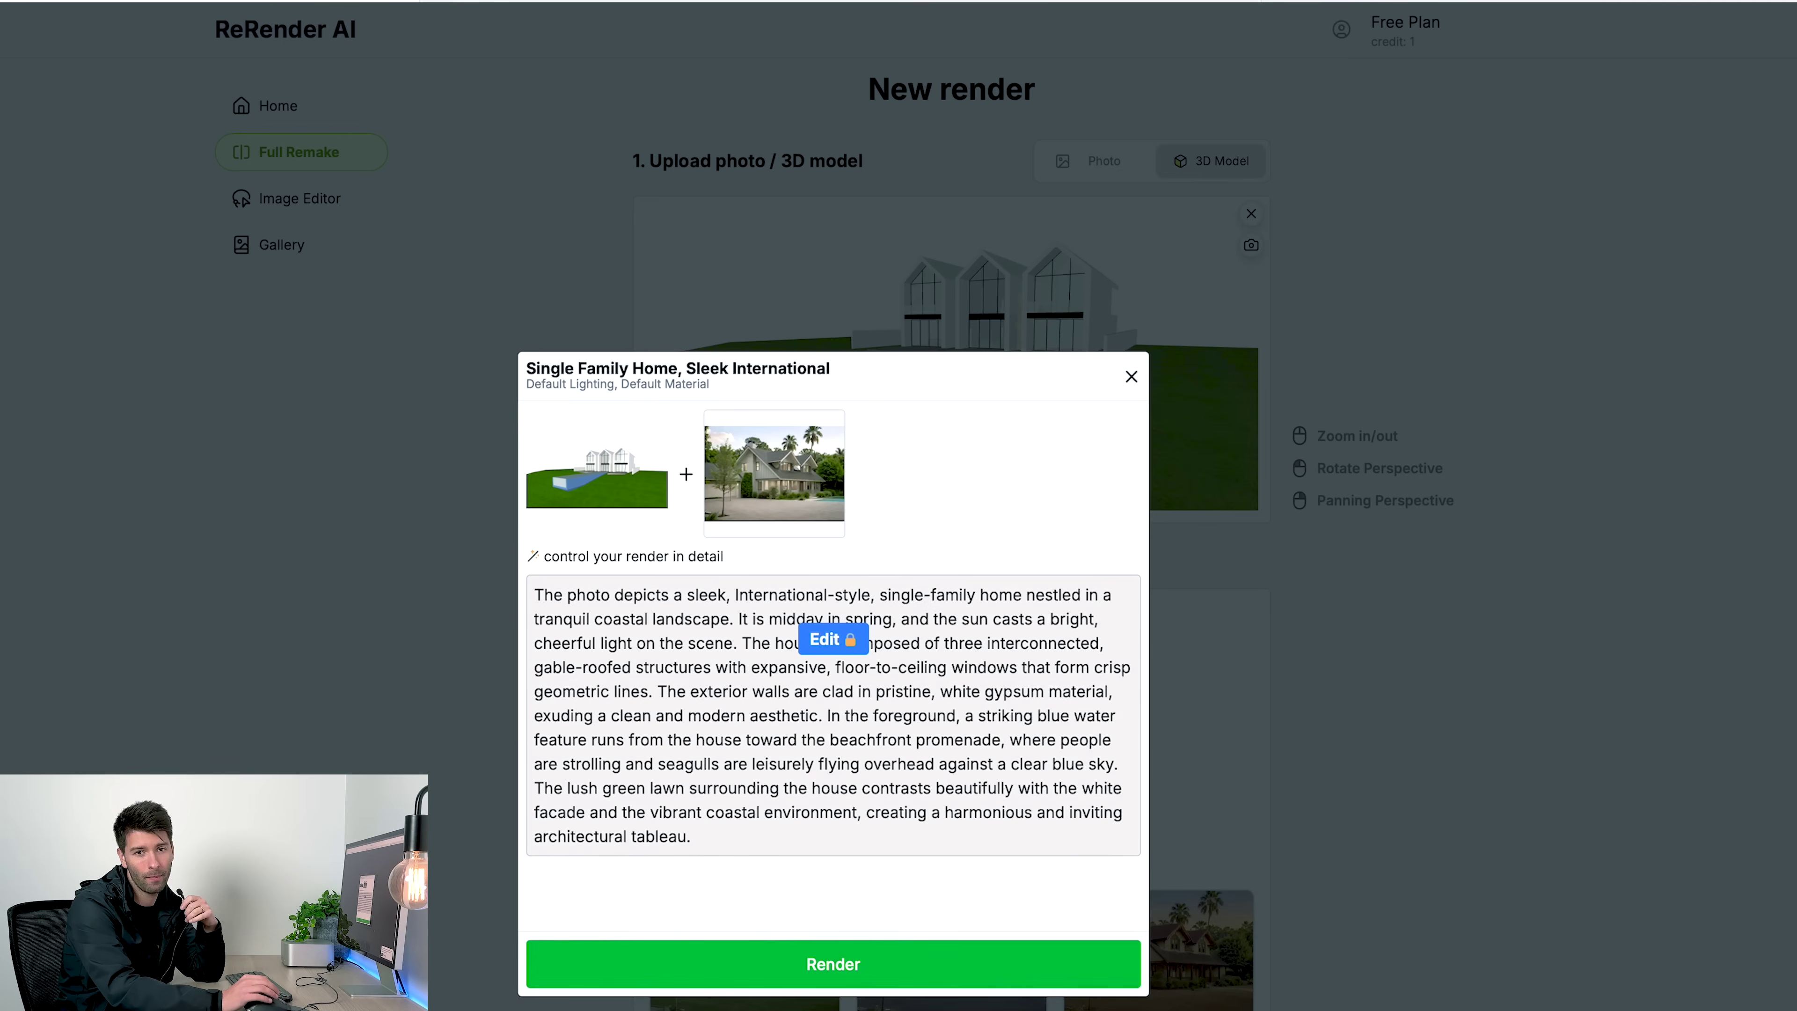
# Step: Render the coastal house image, then open a past render's result page
pyautogui.click(1093, 991)
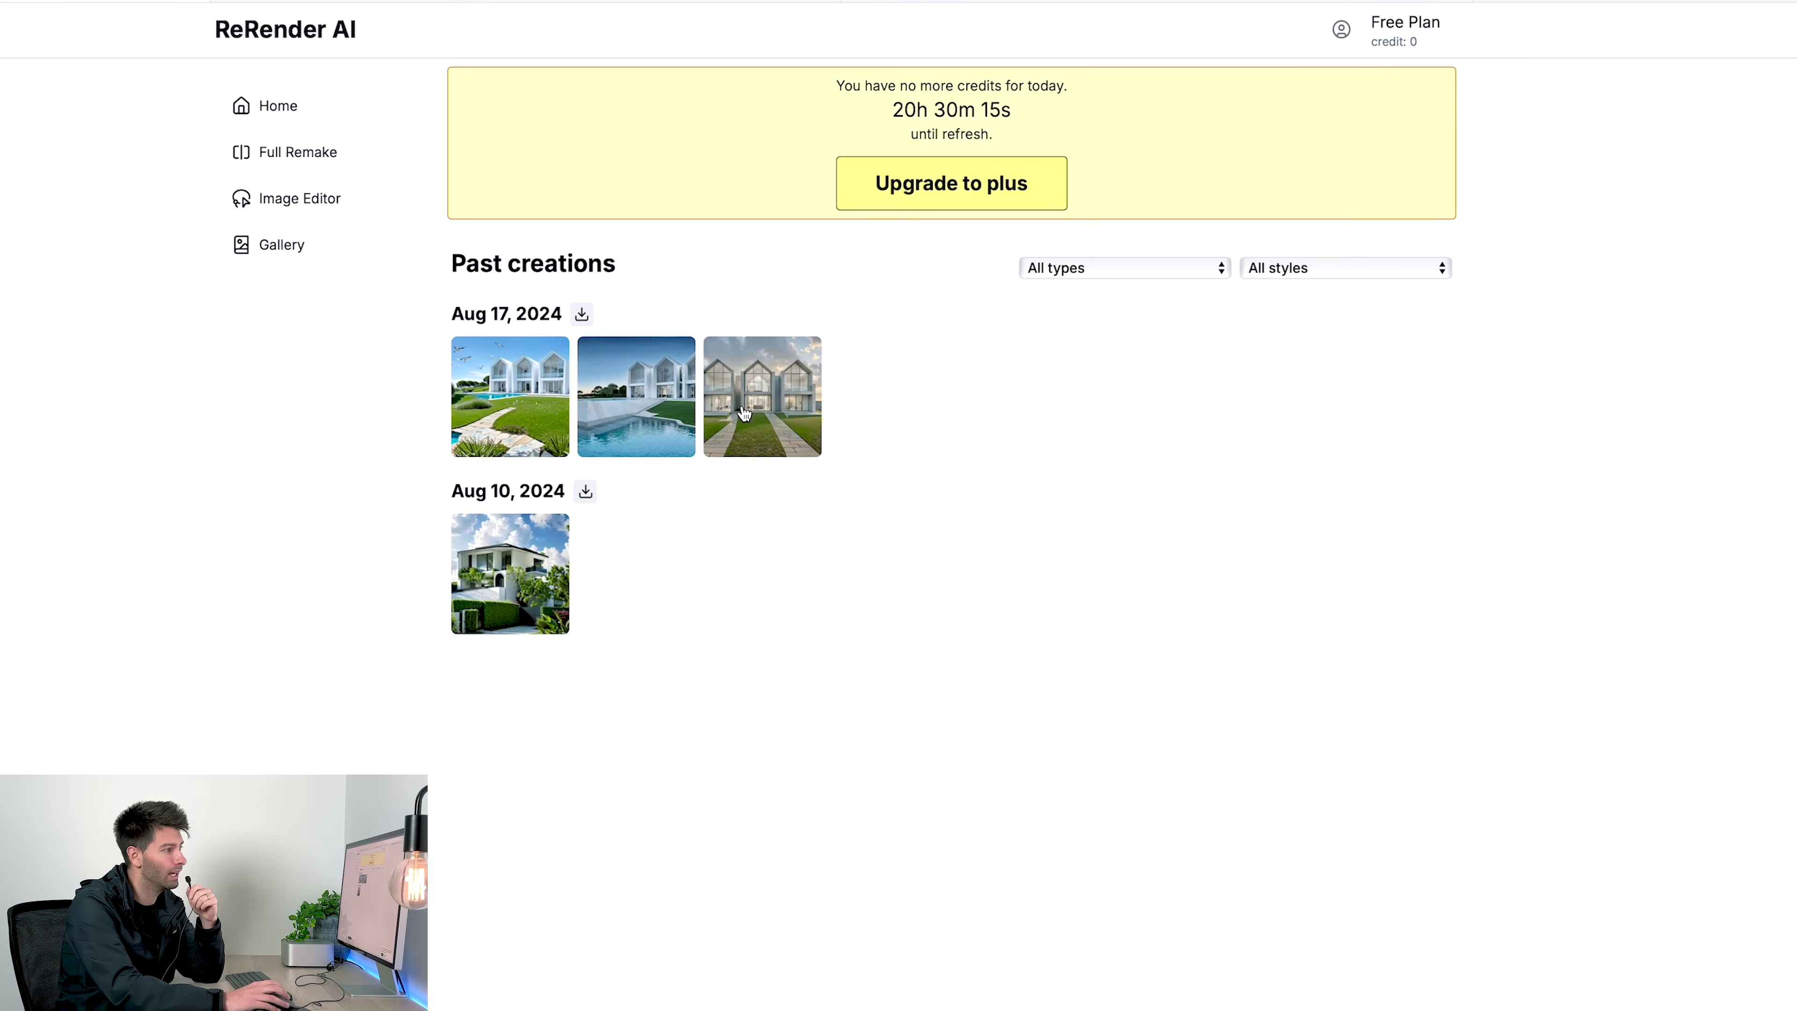
pyautogui.click(741, 404)
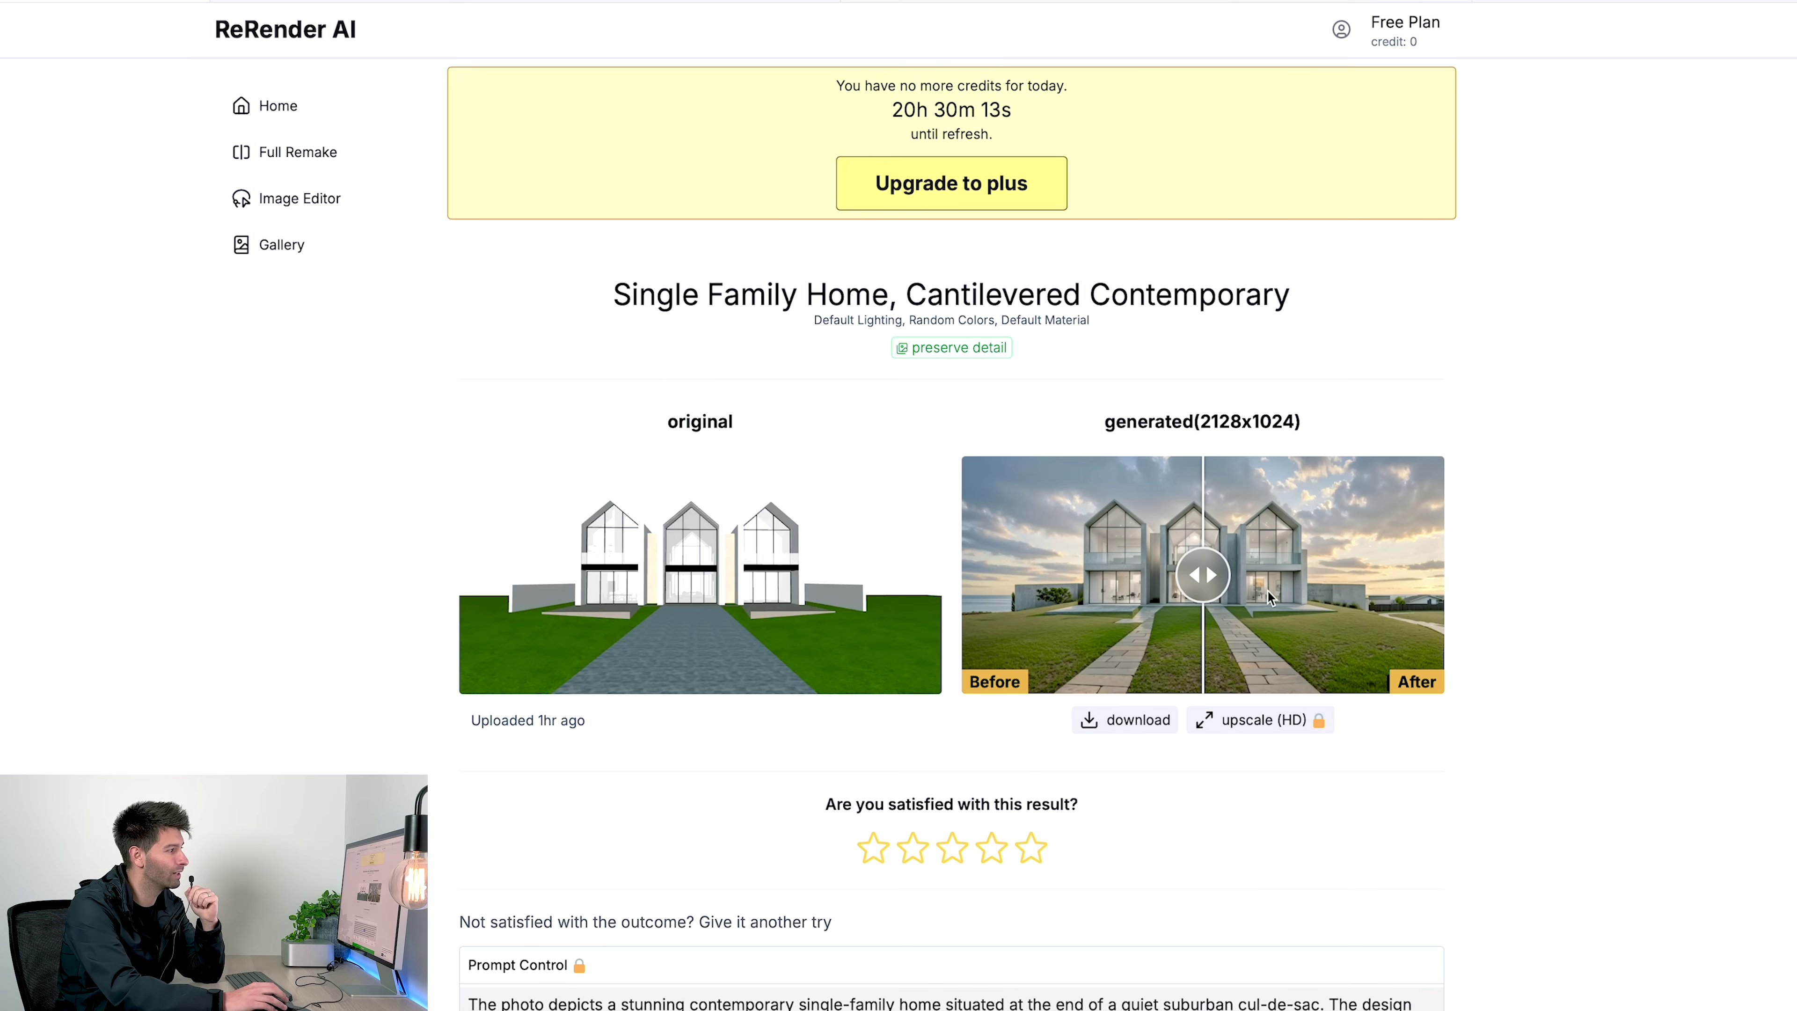
# Step: Fix details on the High Tech render, rate it four stars, and open Sleek International
pyautogui.moveTo(1203, 574); pyautogui.dragTo(1436, 575)
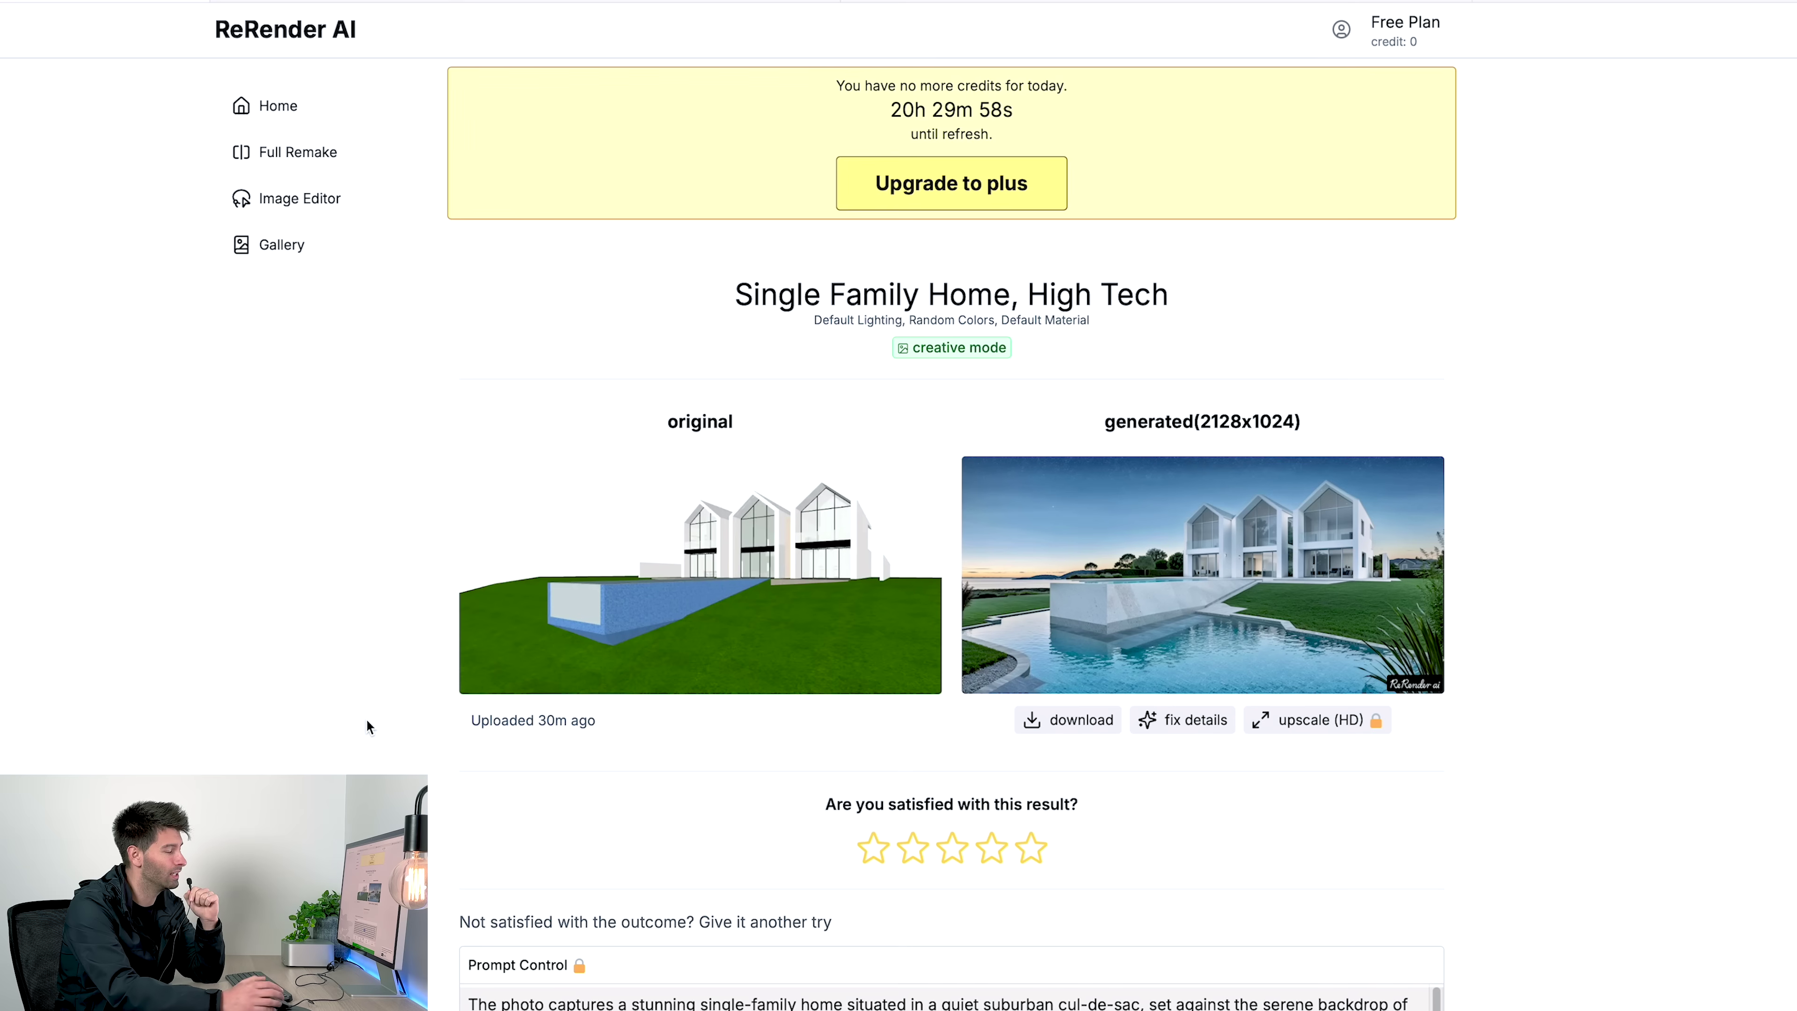
pyautogui.click(952, 848)
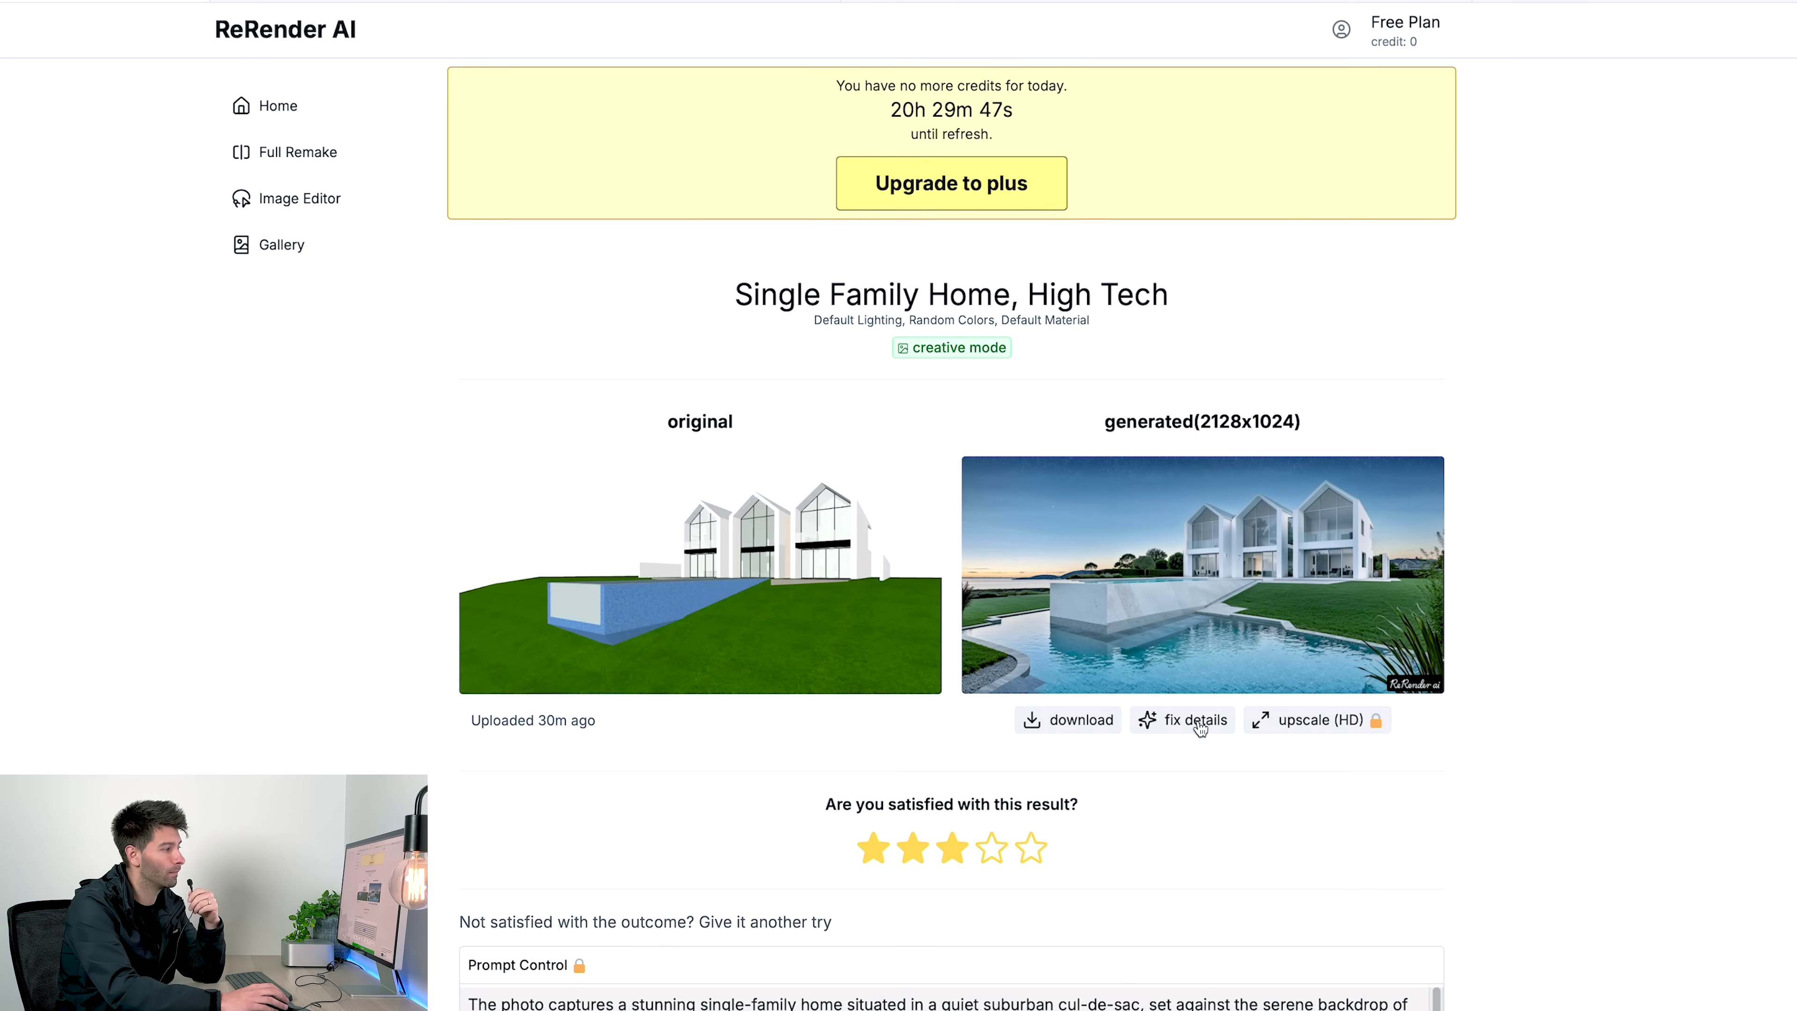
pyautogui.click(1200, 722)
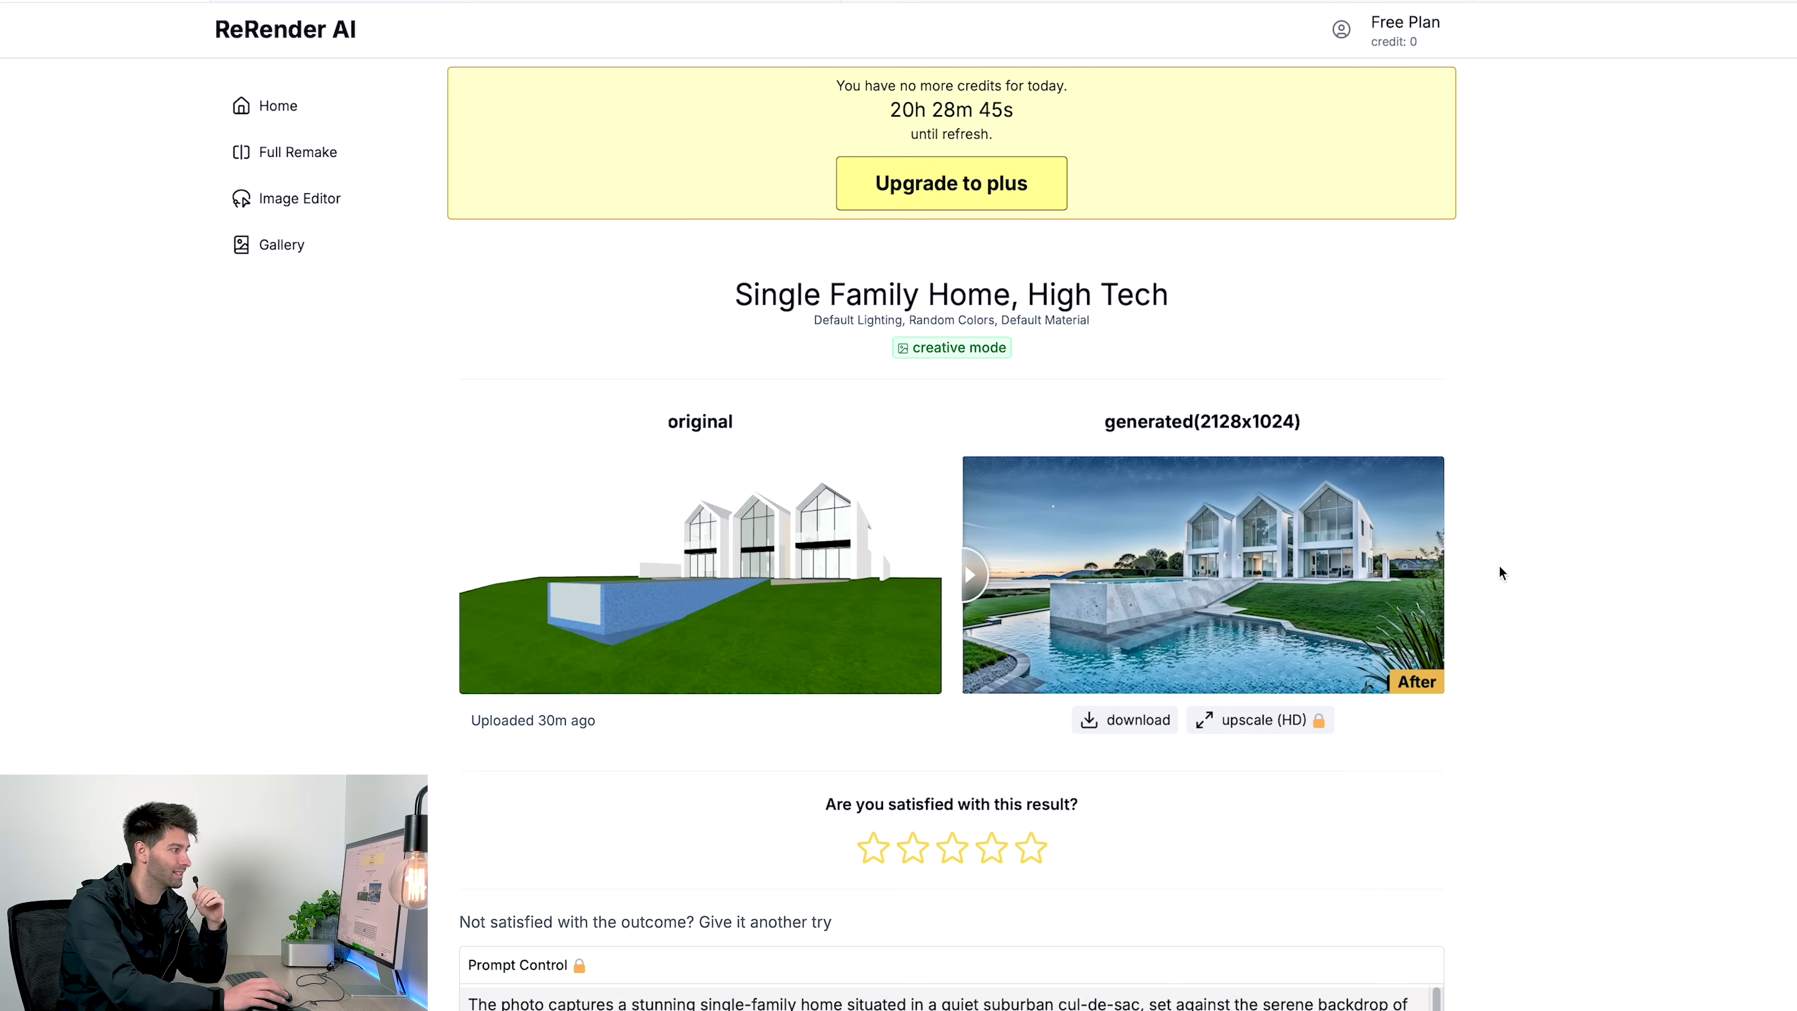
pyautogui.click(992, 848)
pyautogui.hotkey('alt', 'Left')
pyautogui.click(509, 396)
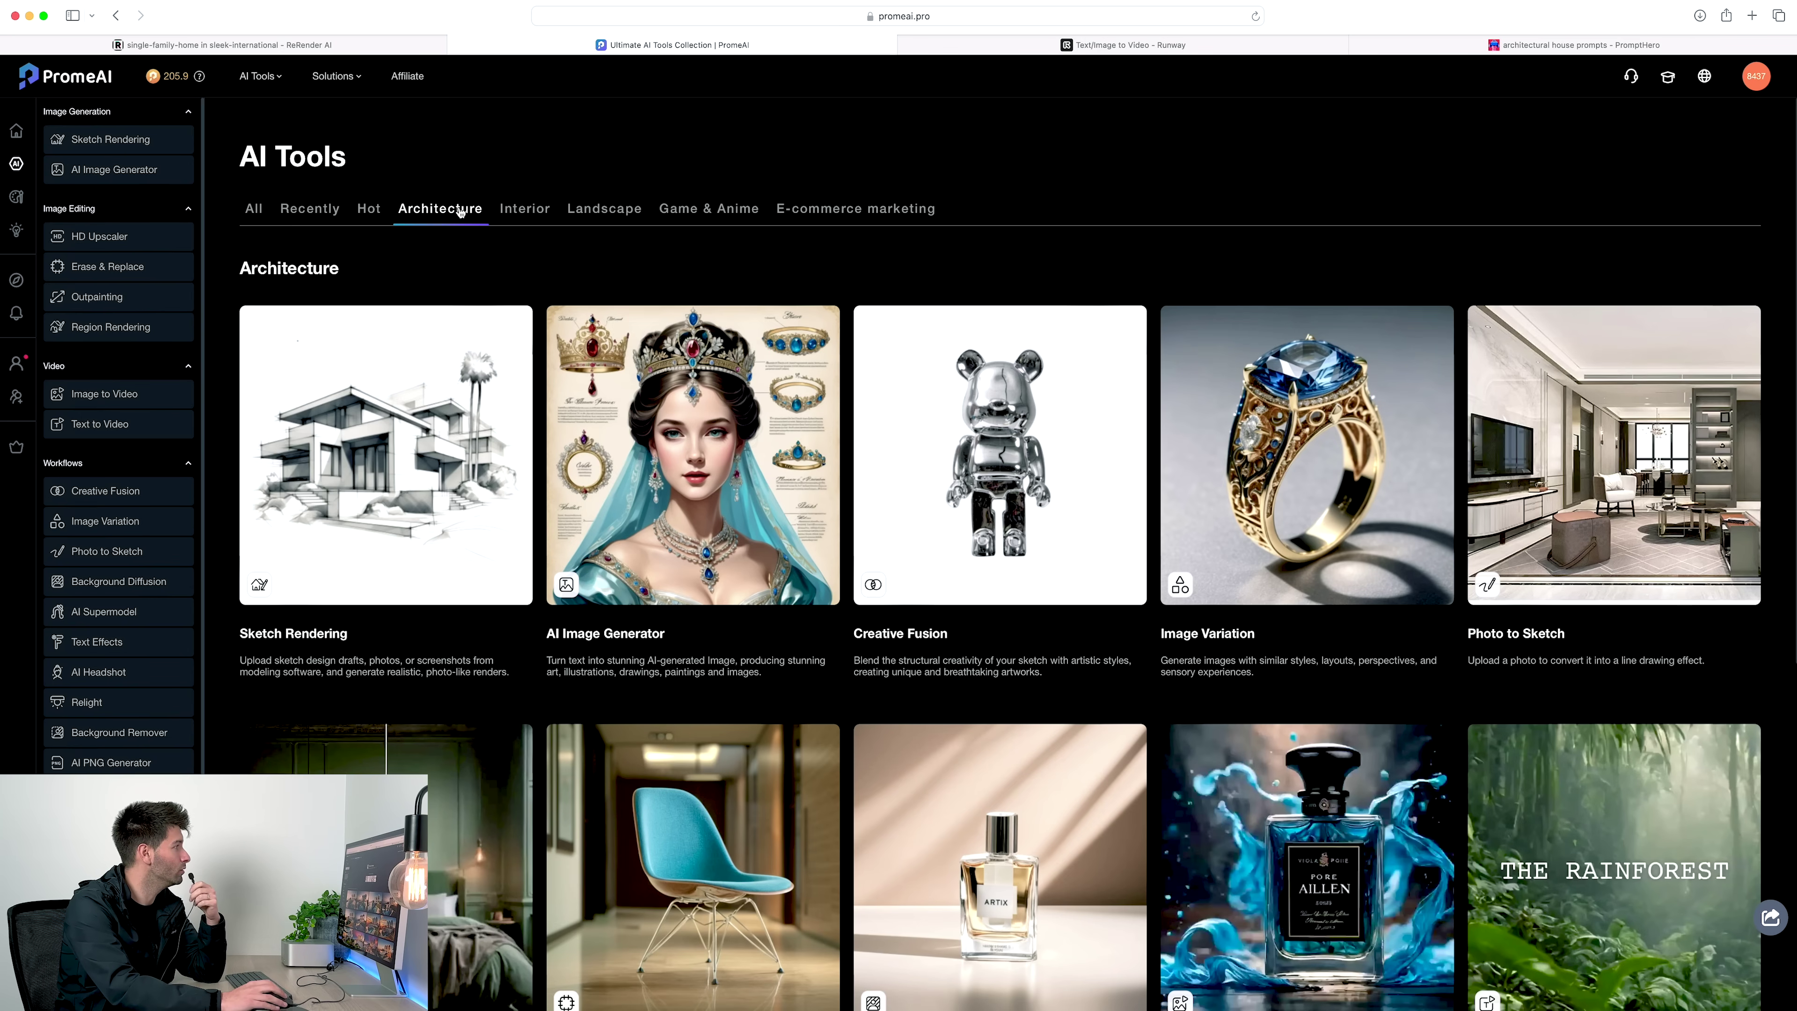
# Step: Launch Exterior Renovator with the seagull house render and edit its photorealistic prompt
pyautogui.scroll(-8, 624, 431)
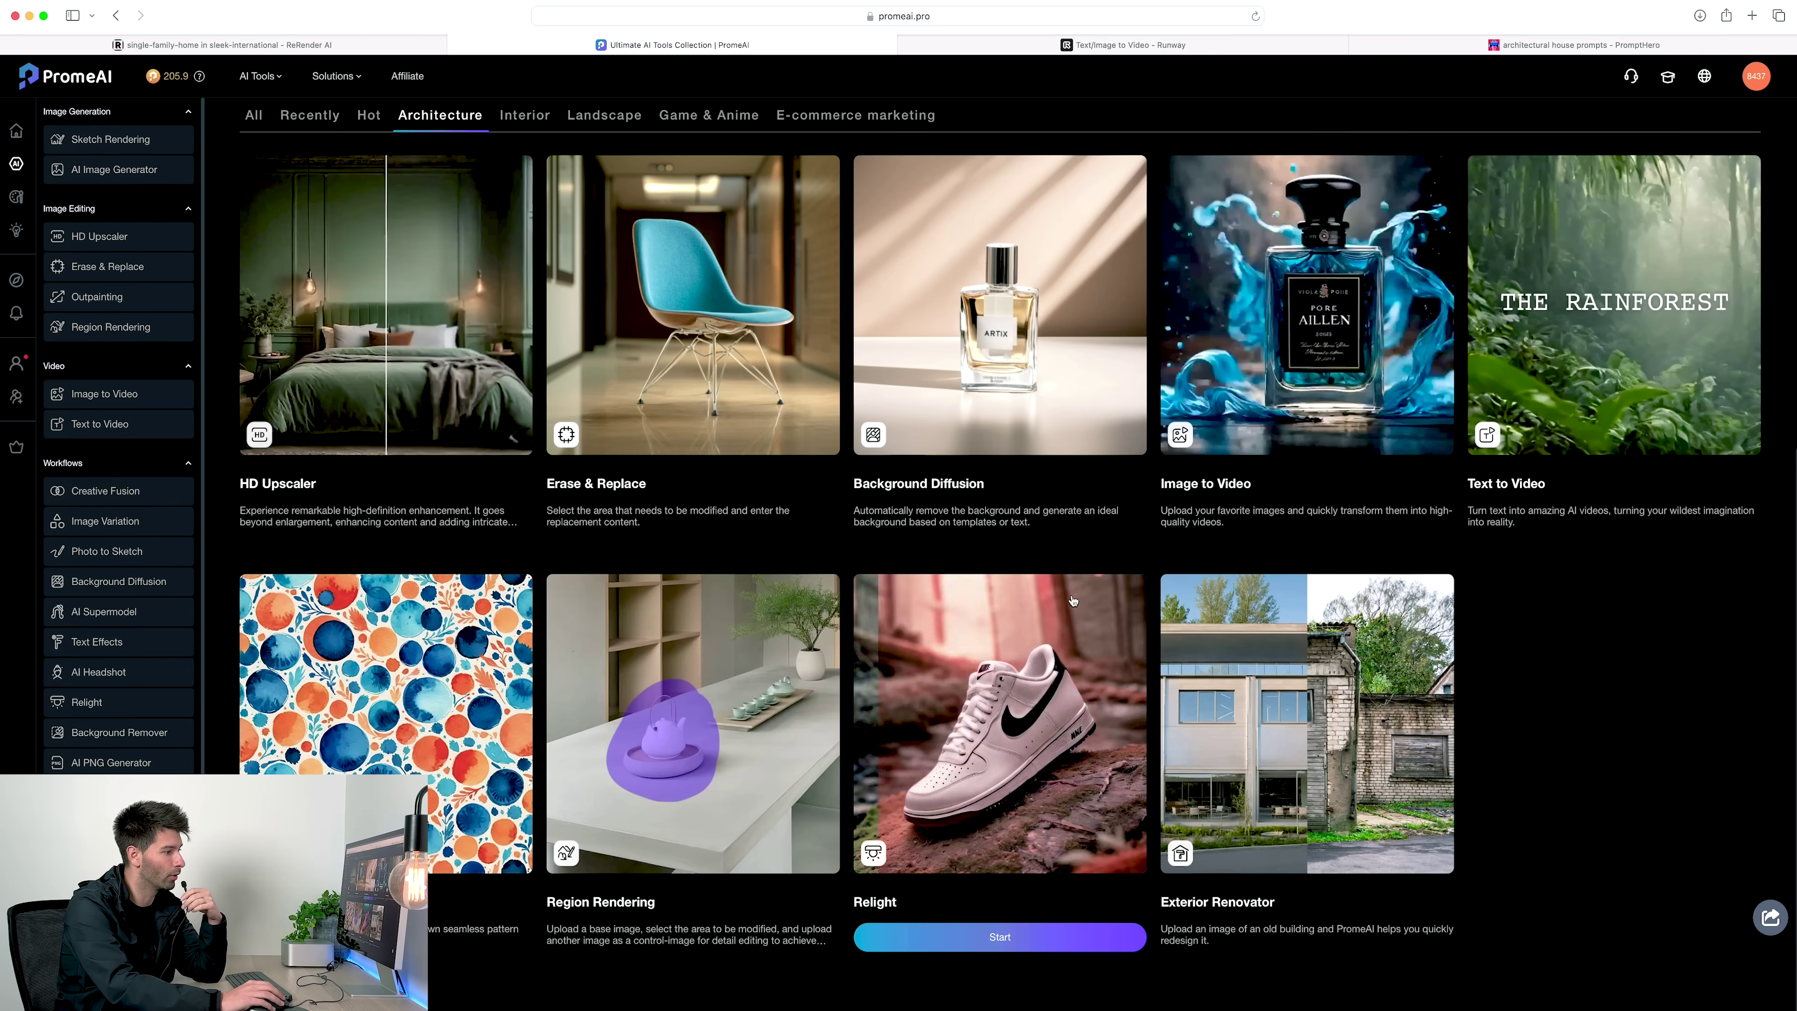
pyautogui.click(1328, 938)
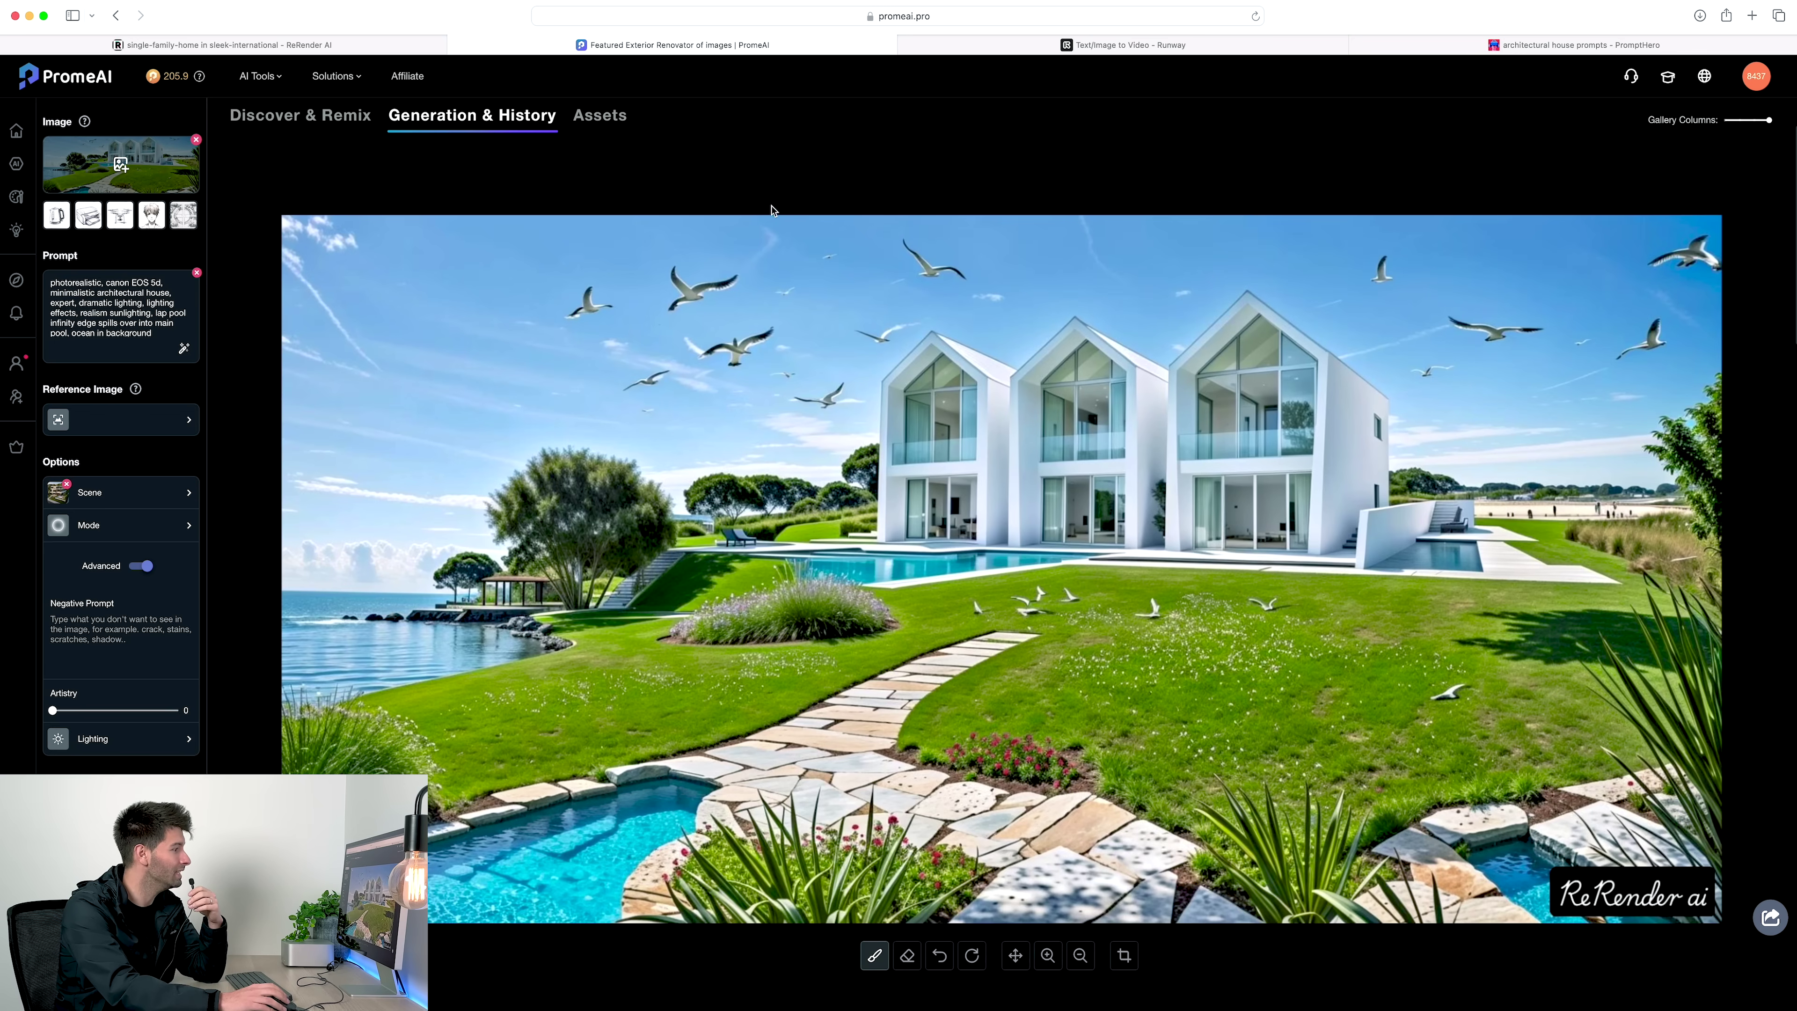
pyautogui.click(96, 340)
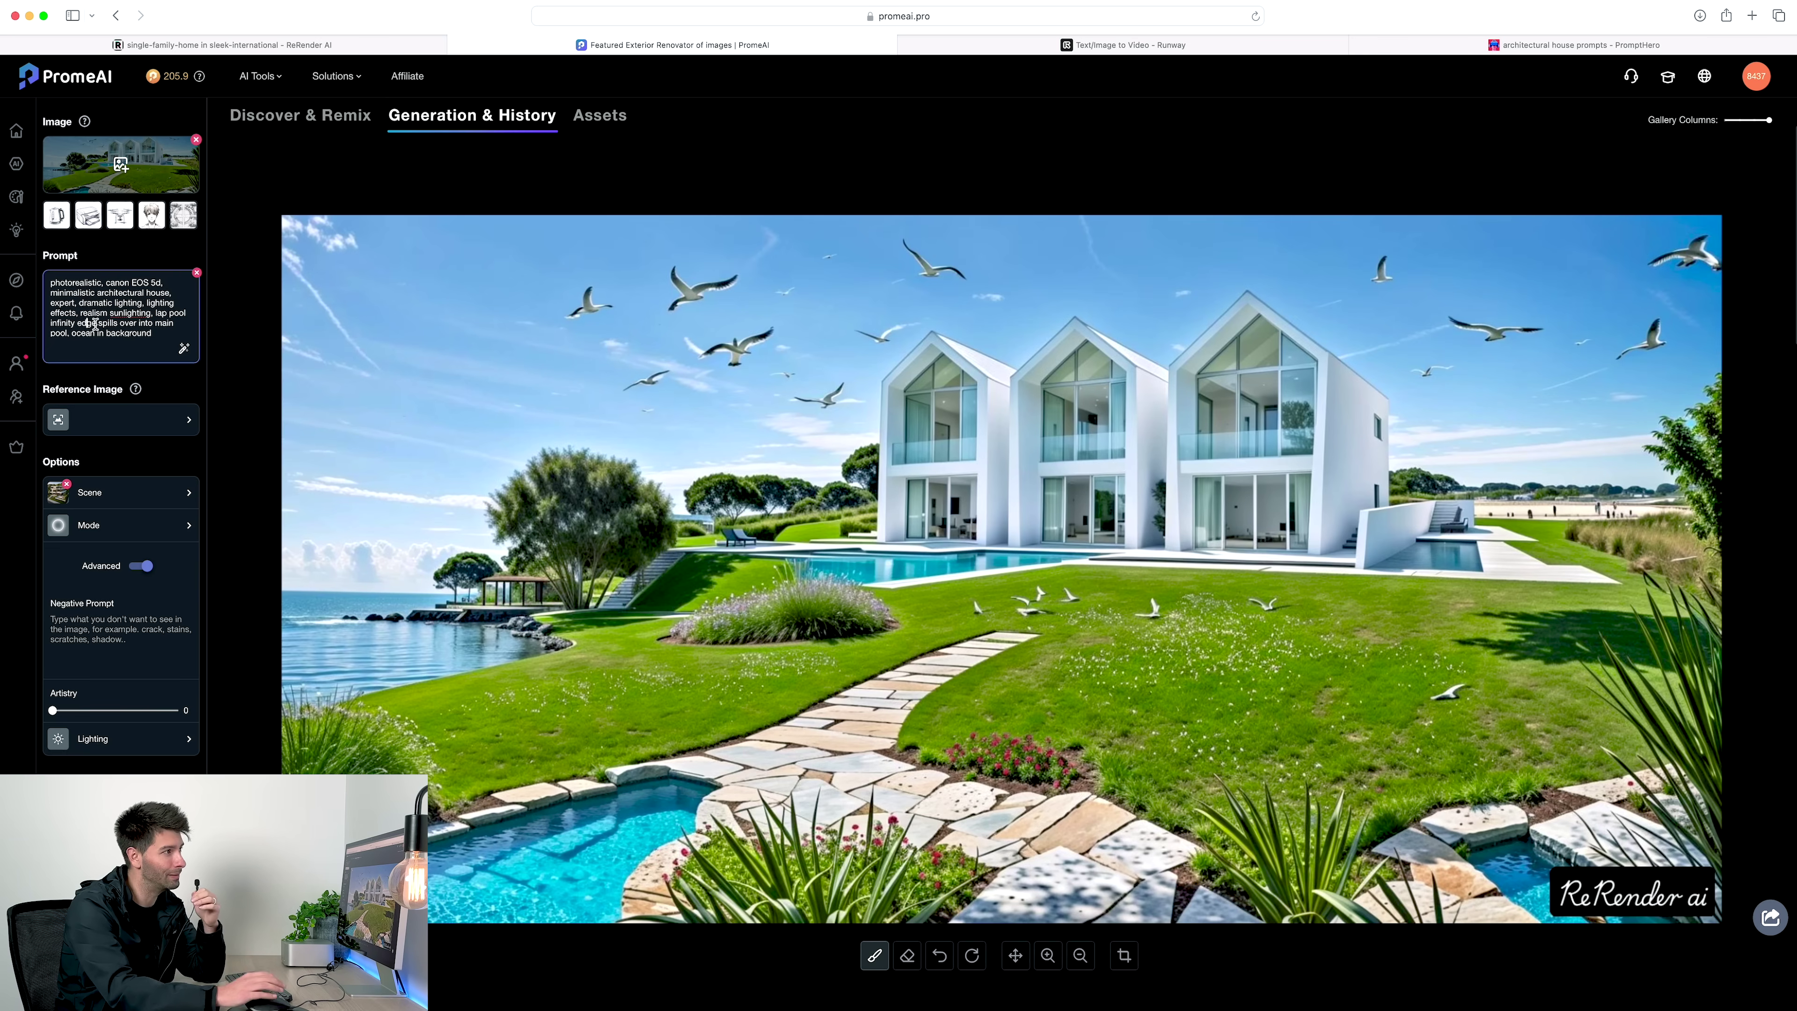
# Step: Open the photorealistic desert-house prompt from PromptHero's architectural house results
pyautogui.click(1496, 46)
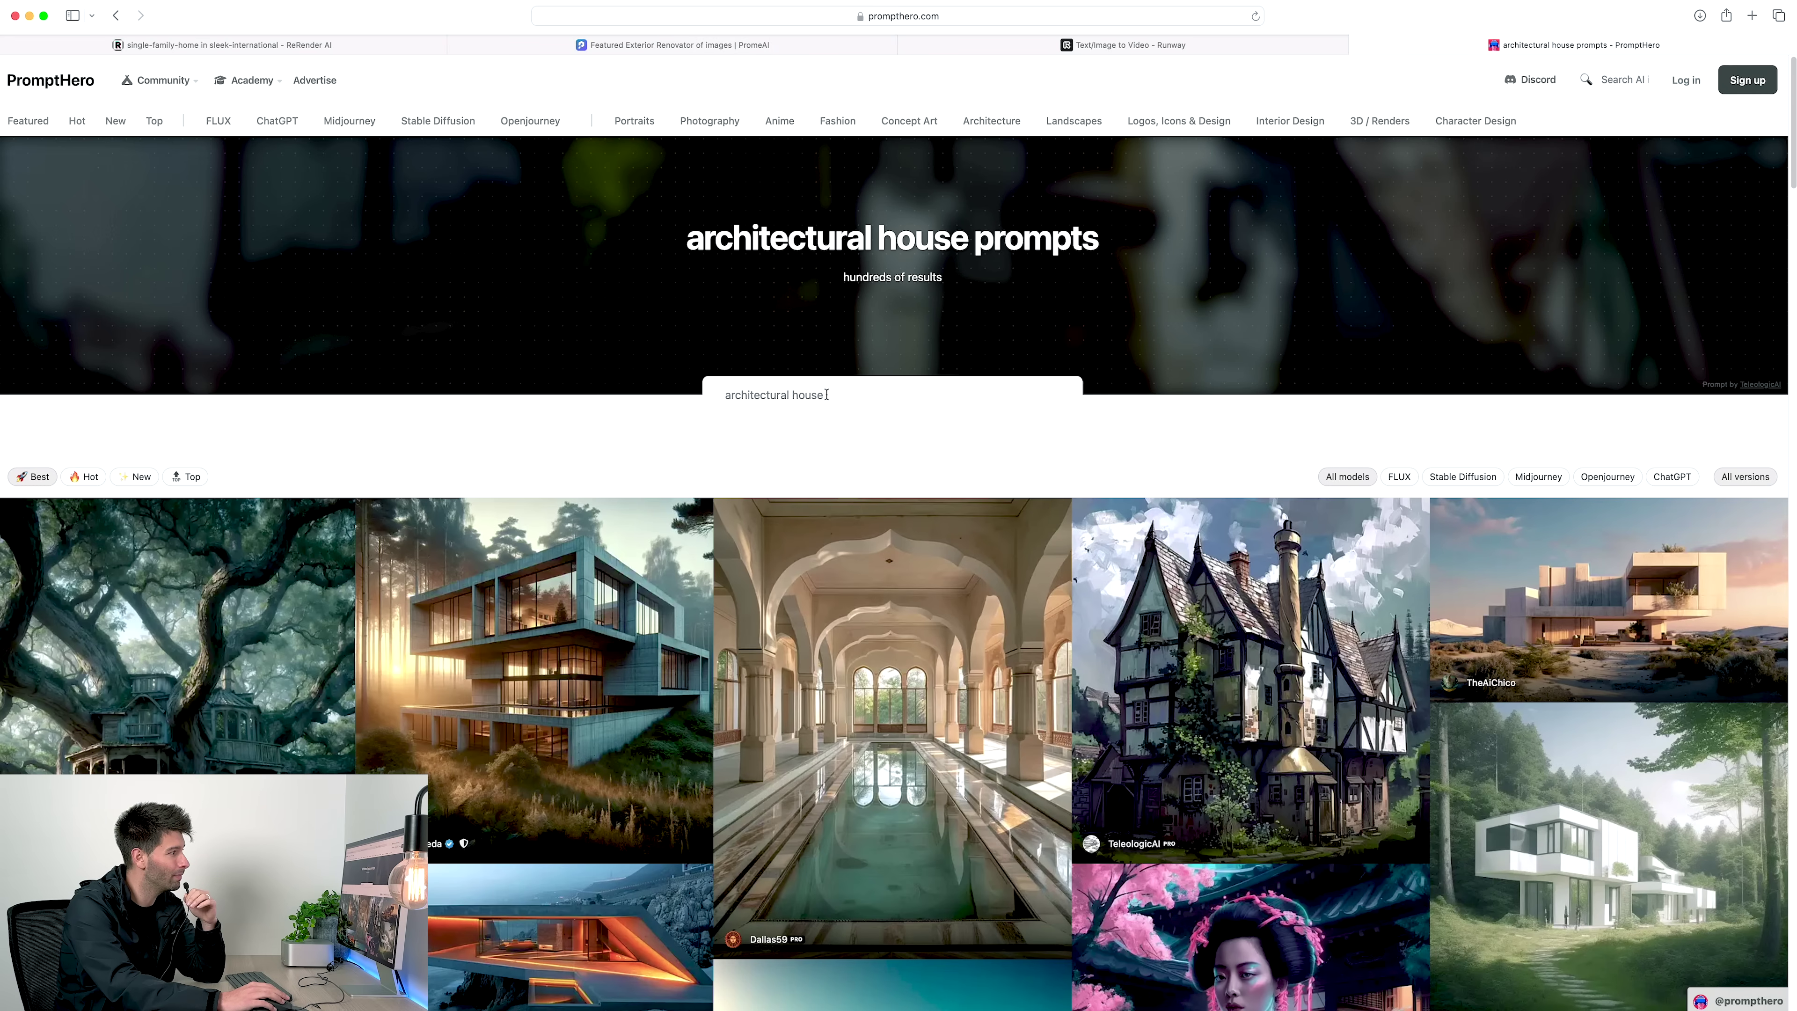
pyautogui.scroll(-5, 846, 459)
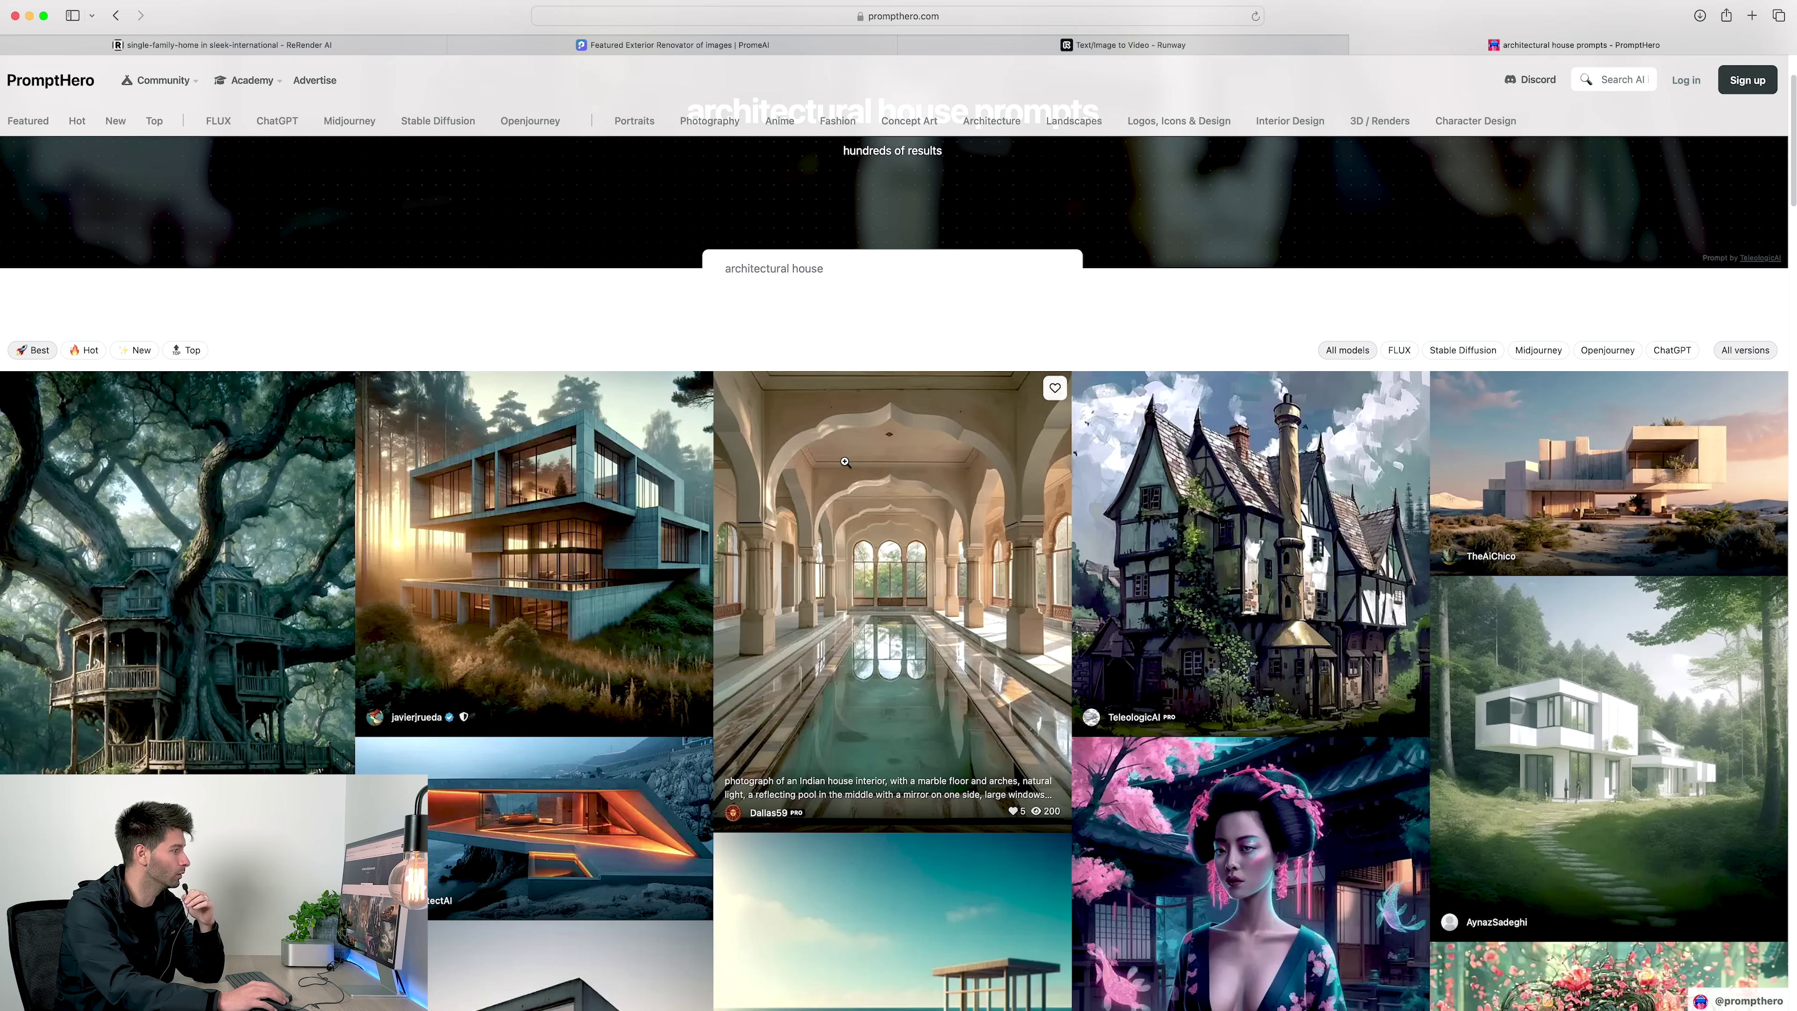
pyautogui.scroll(5, 853, 500)
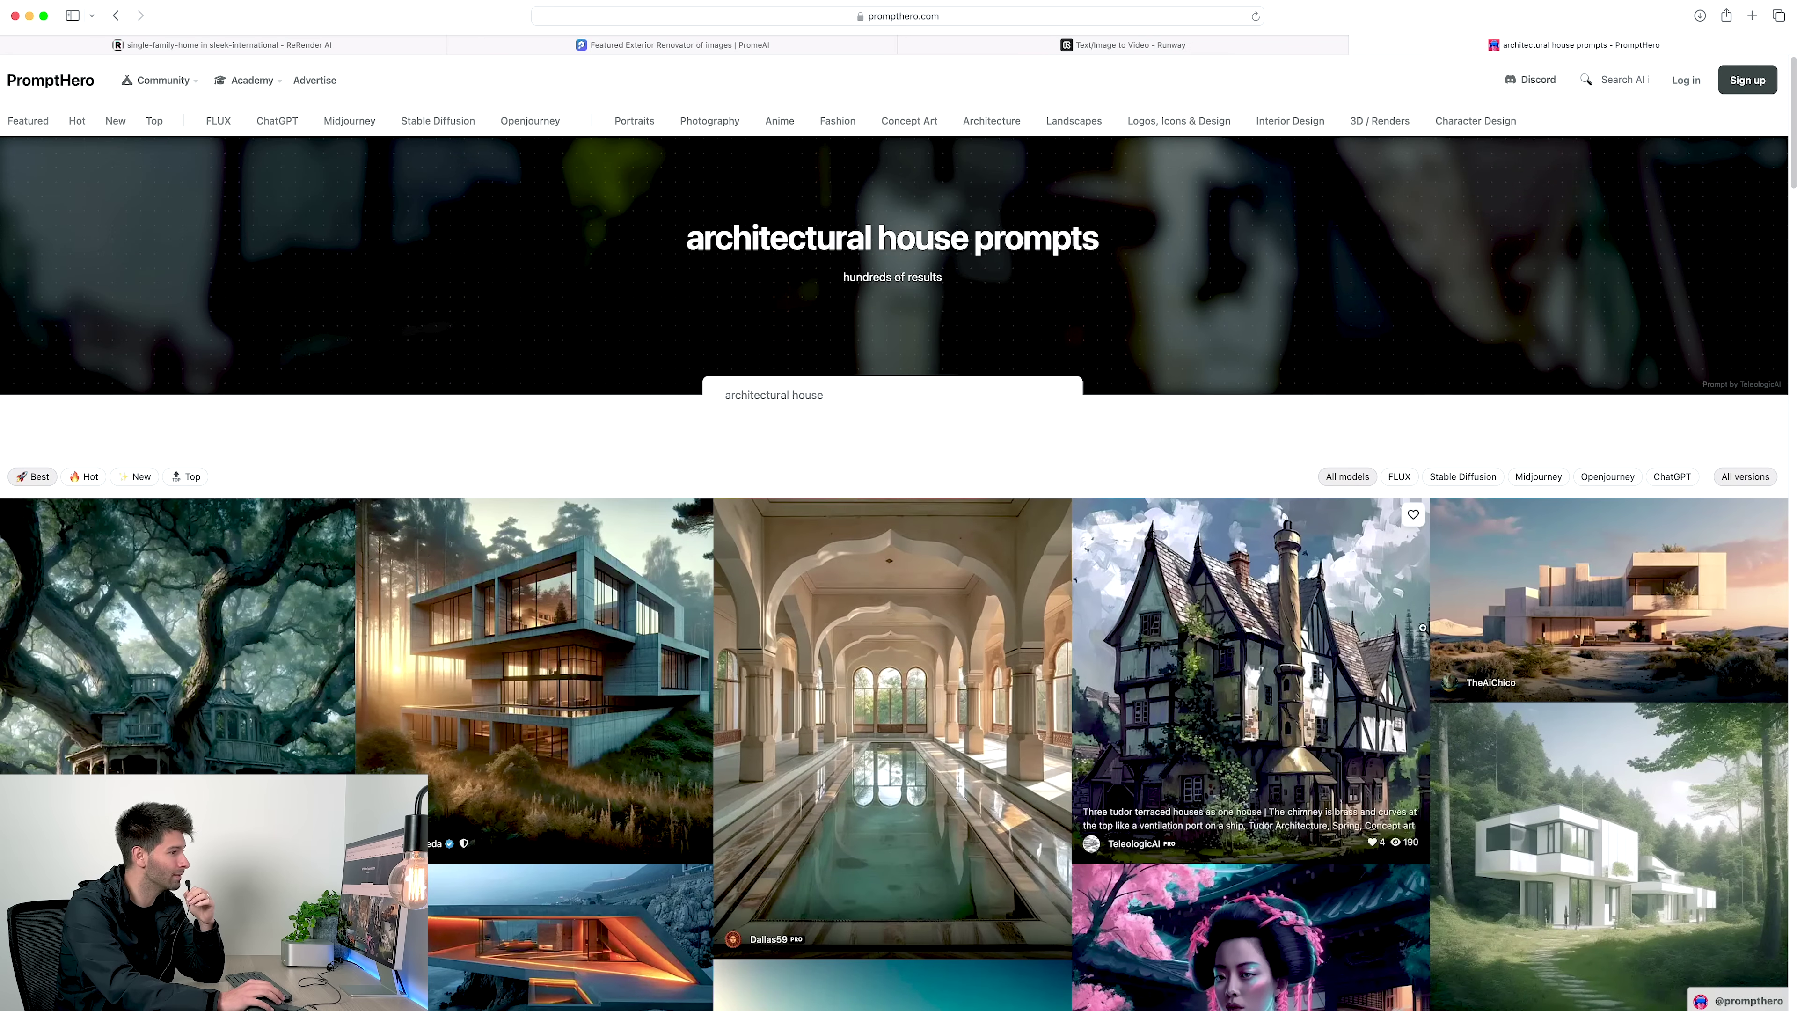
pyautogui.click(1569, 589)
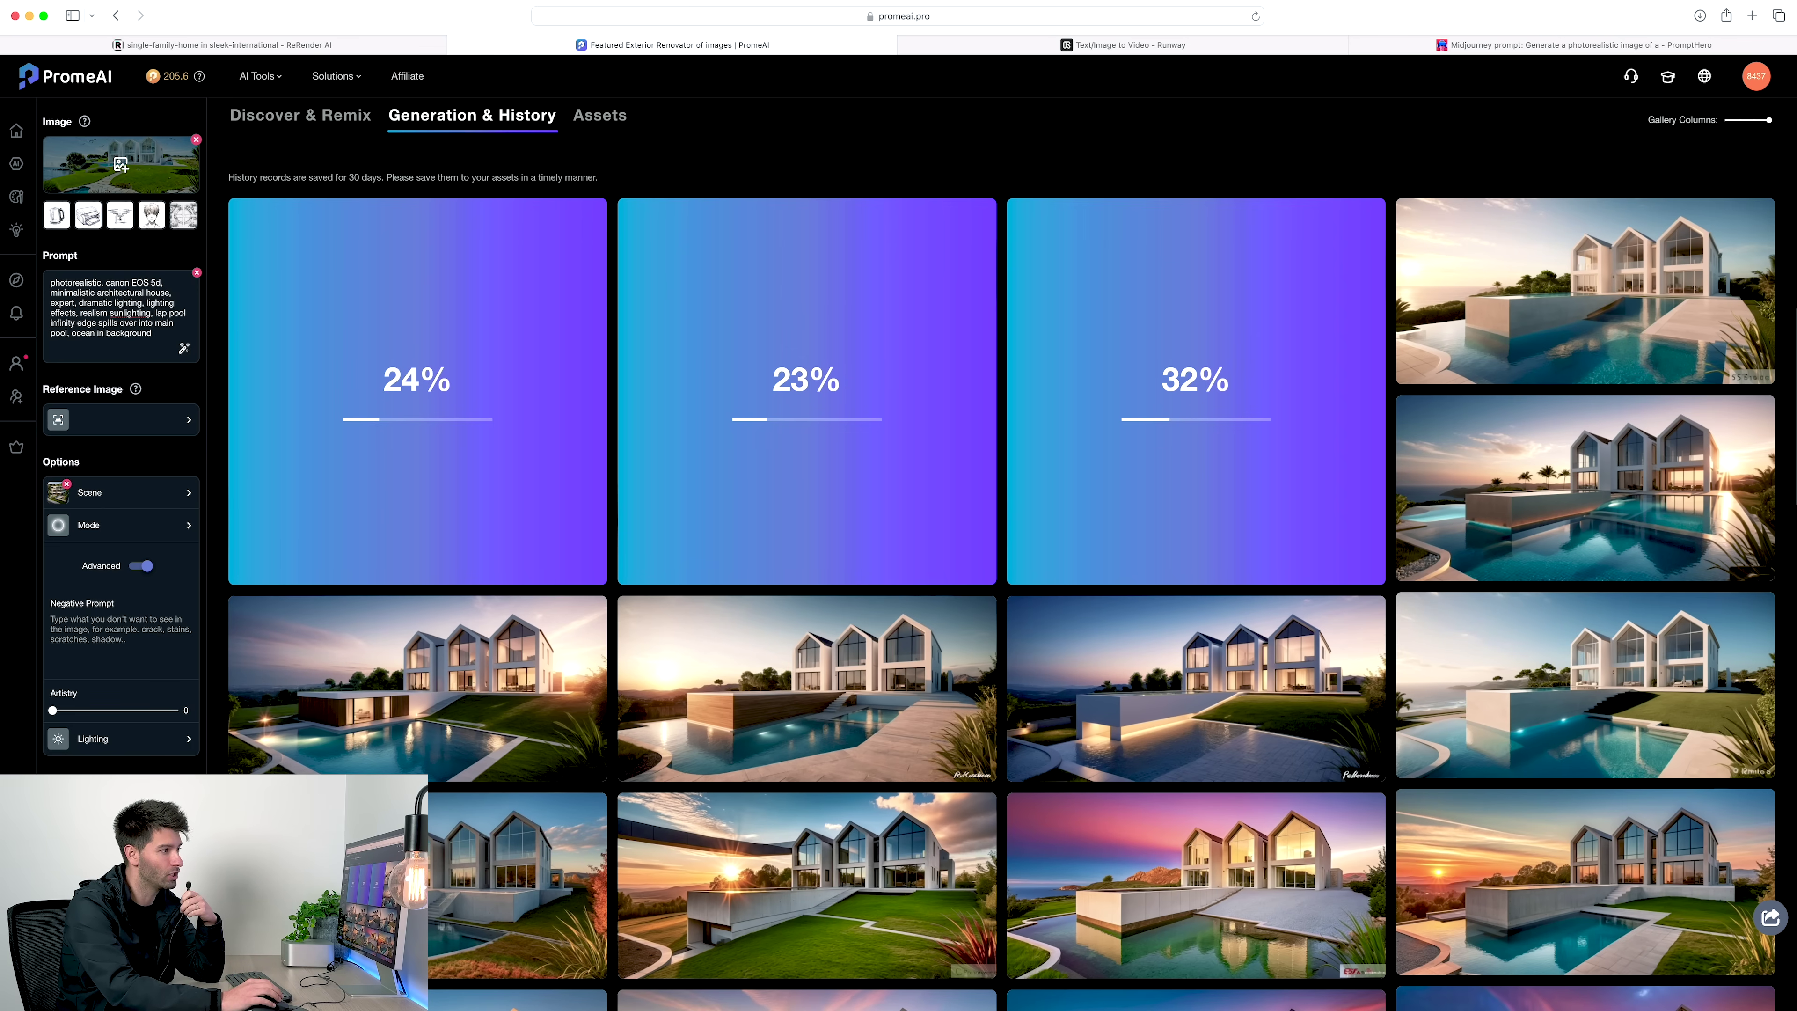
# Step: View the sunlit infinity-pool render with seagulls full-size, then move over to Runway
pyautogui.moveTo(993, 715)
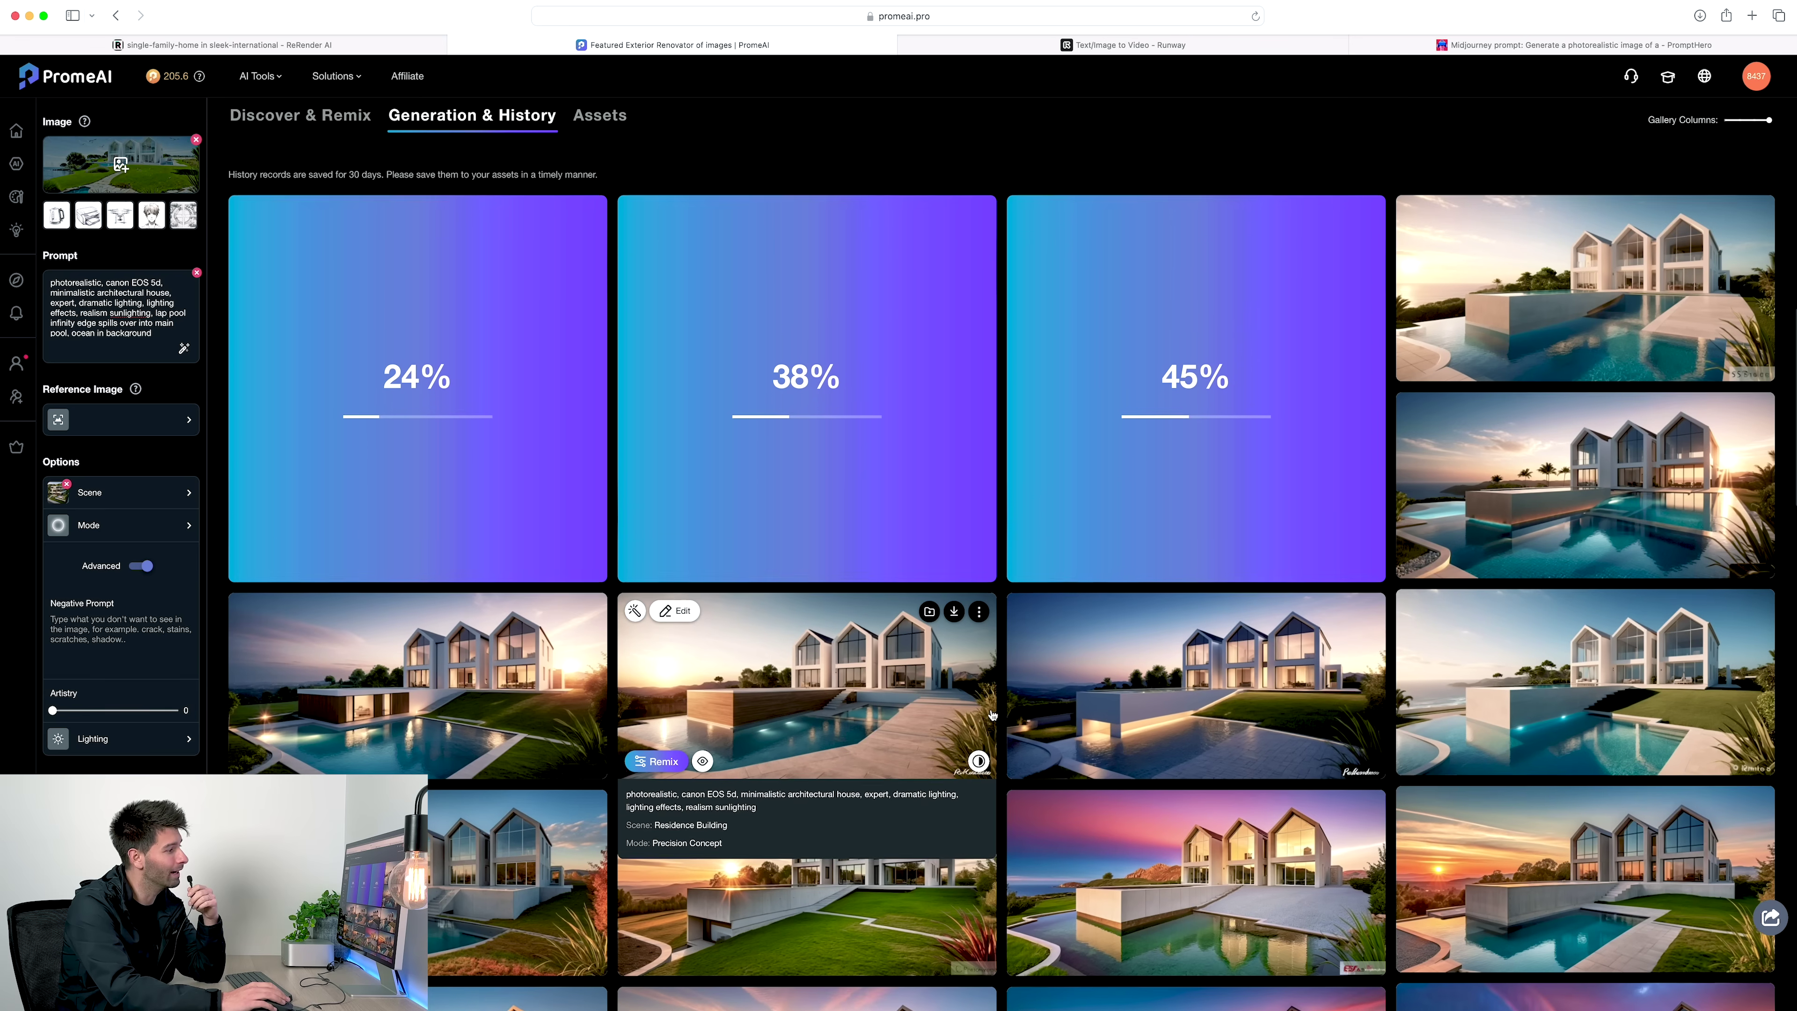
pyautogui.scroll(-3, 993, 715)
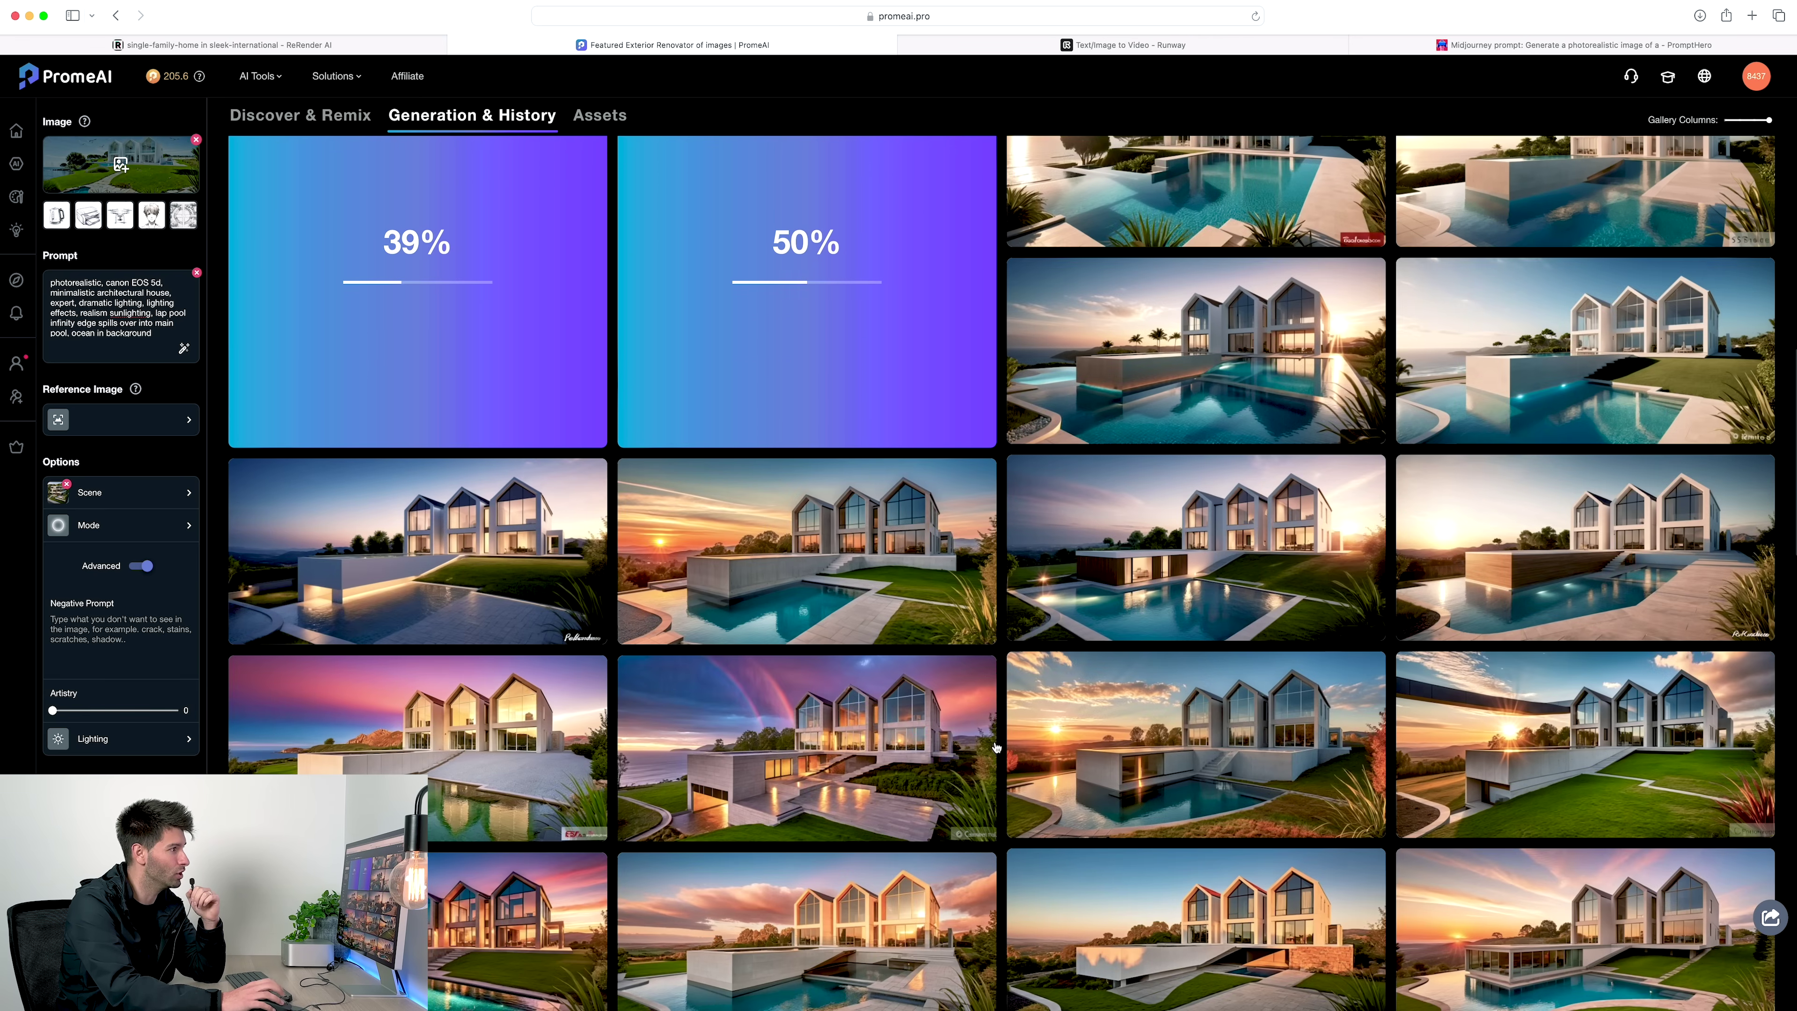
pyautogui.scroll(10, 996, 746)
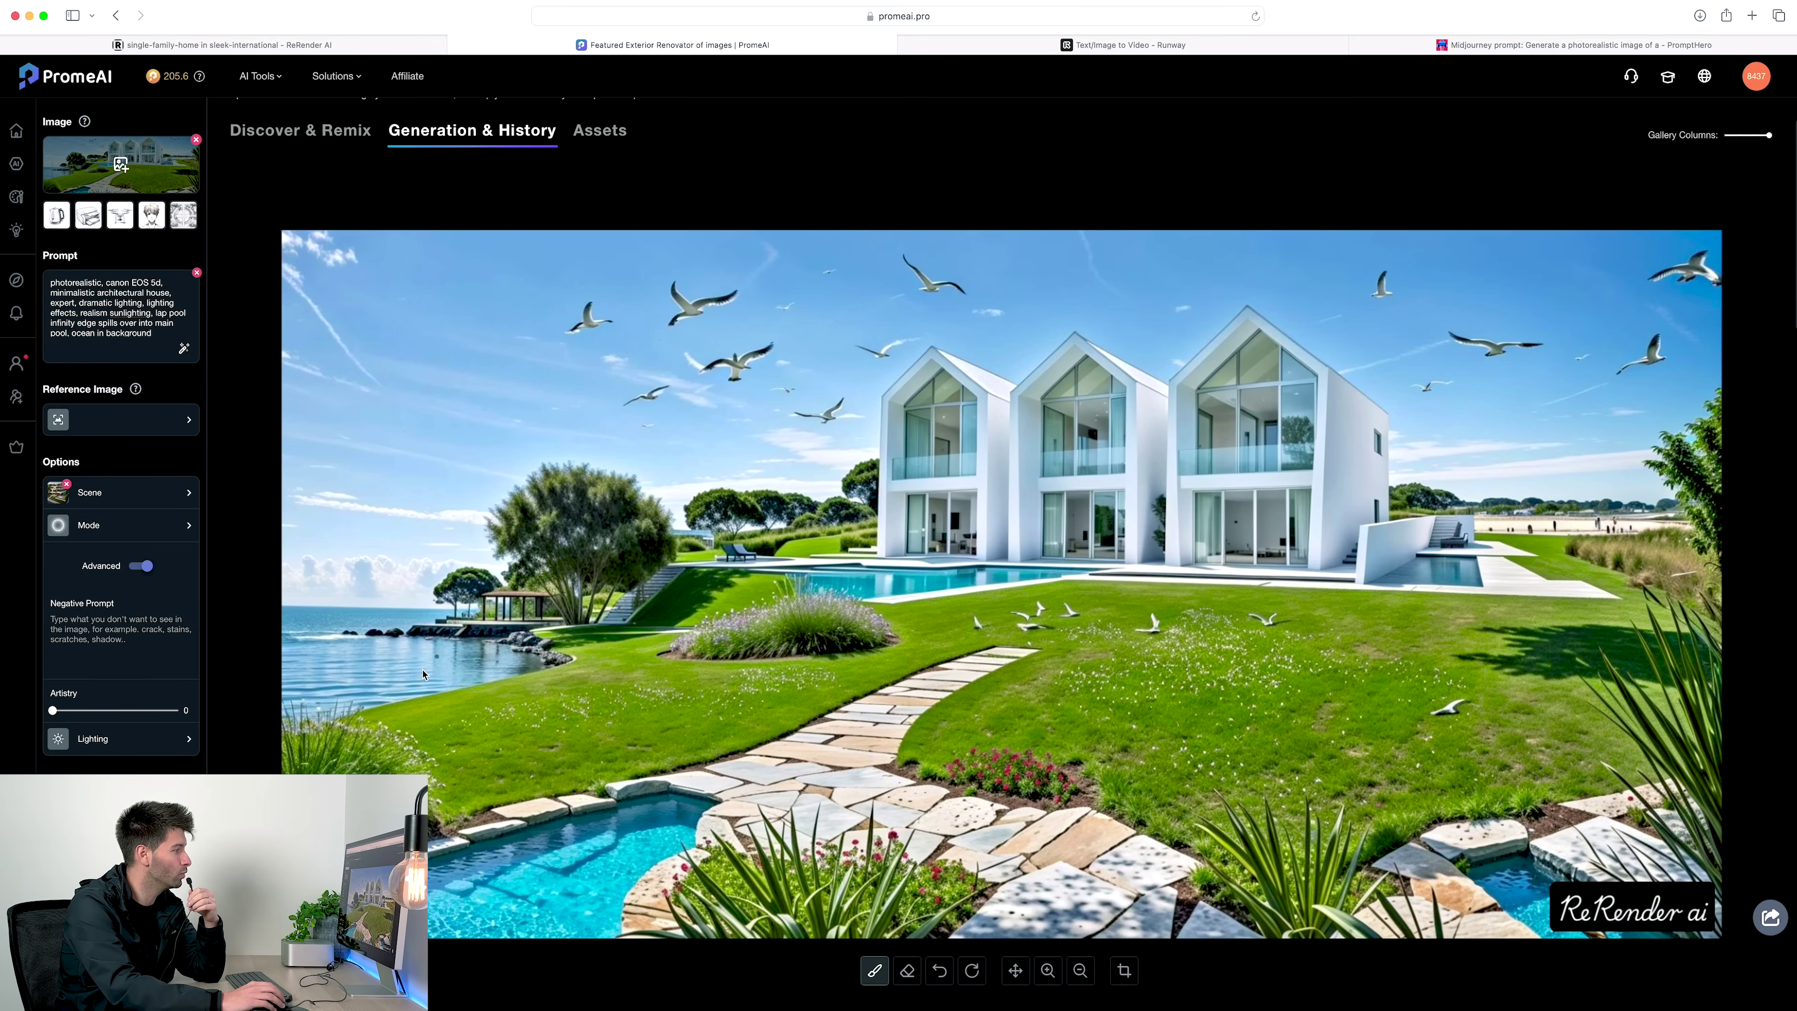
pyautogui.scroll(-10, 395, 659)
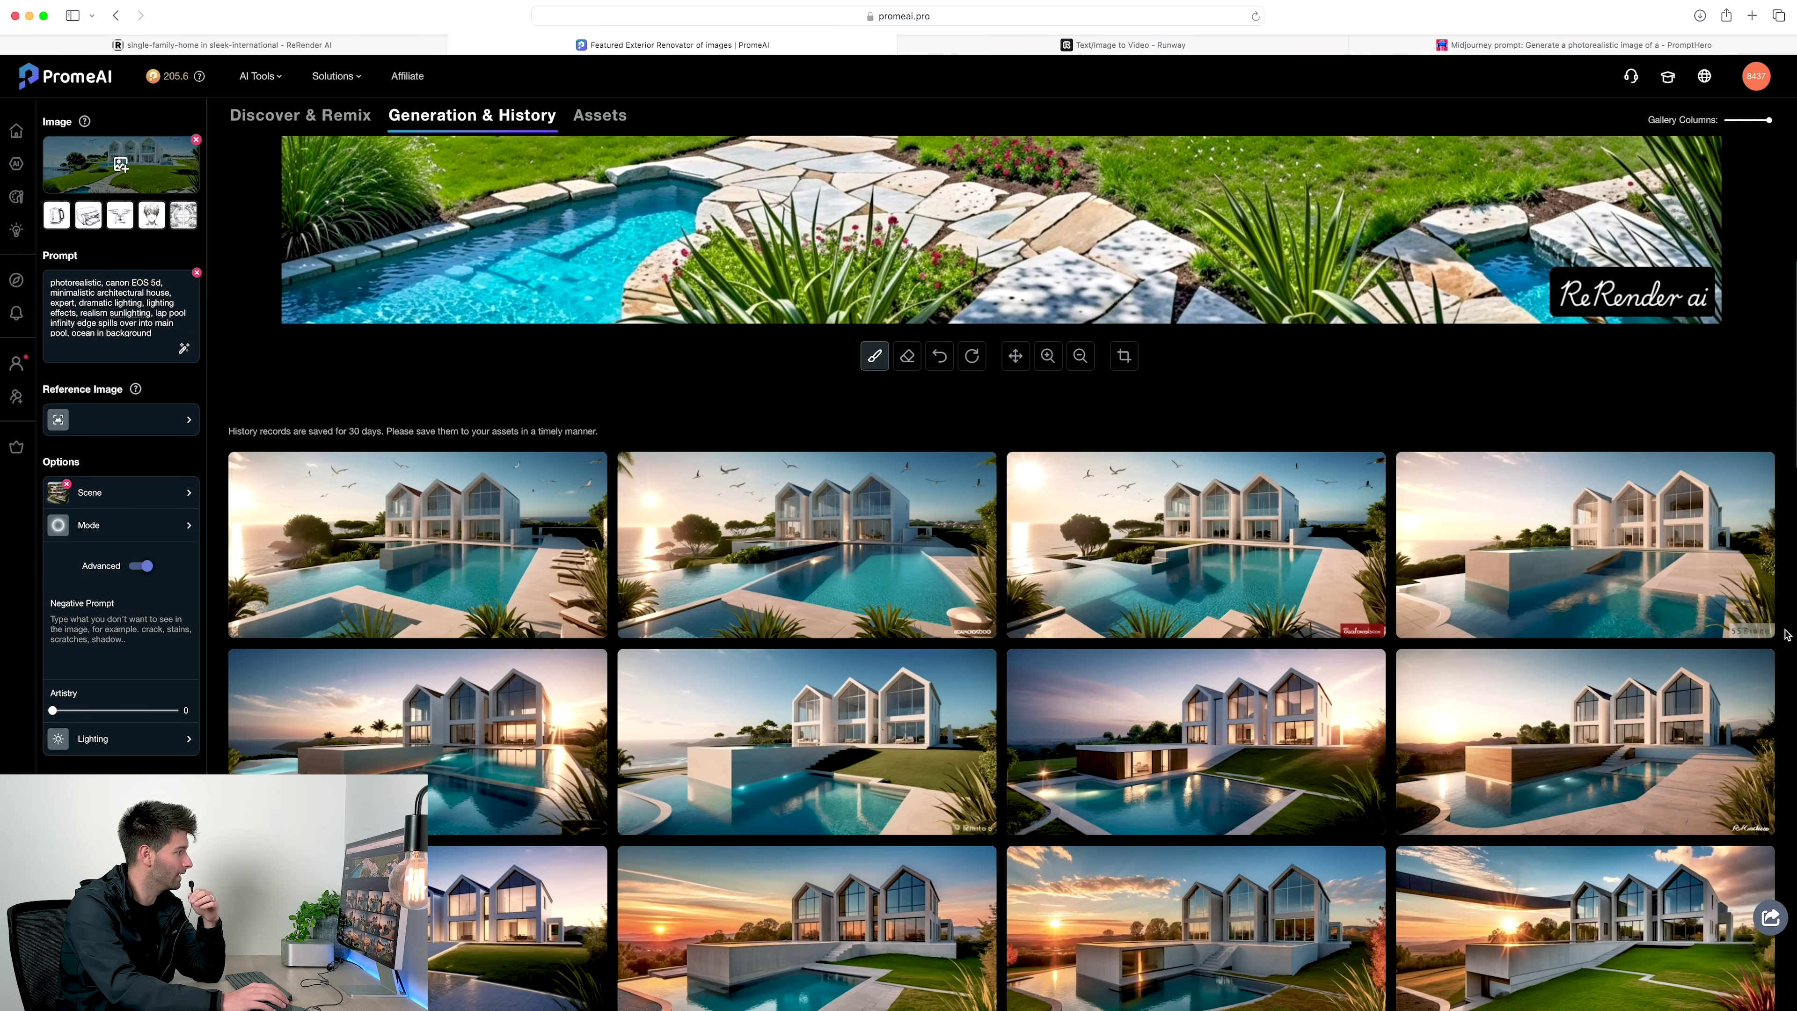
pyautogui.scroll(-3, 1125, 460)
pyautogui.click(1125, 443)
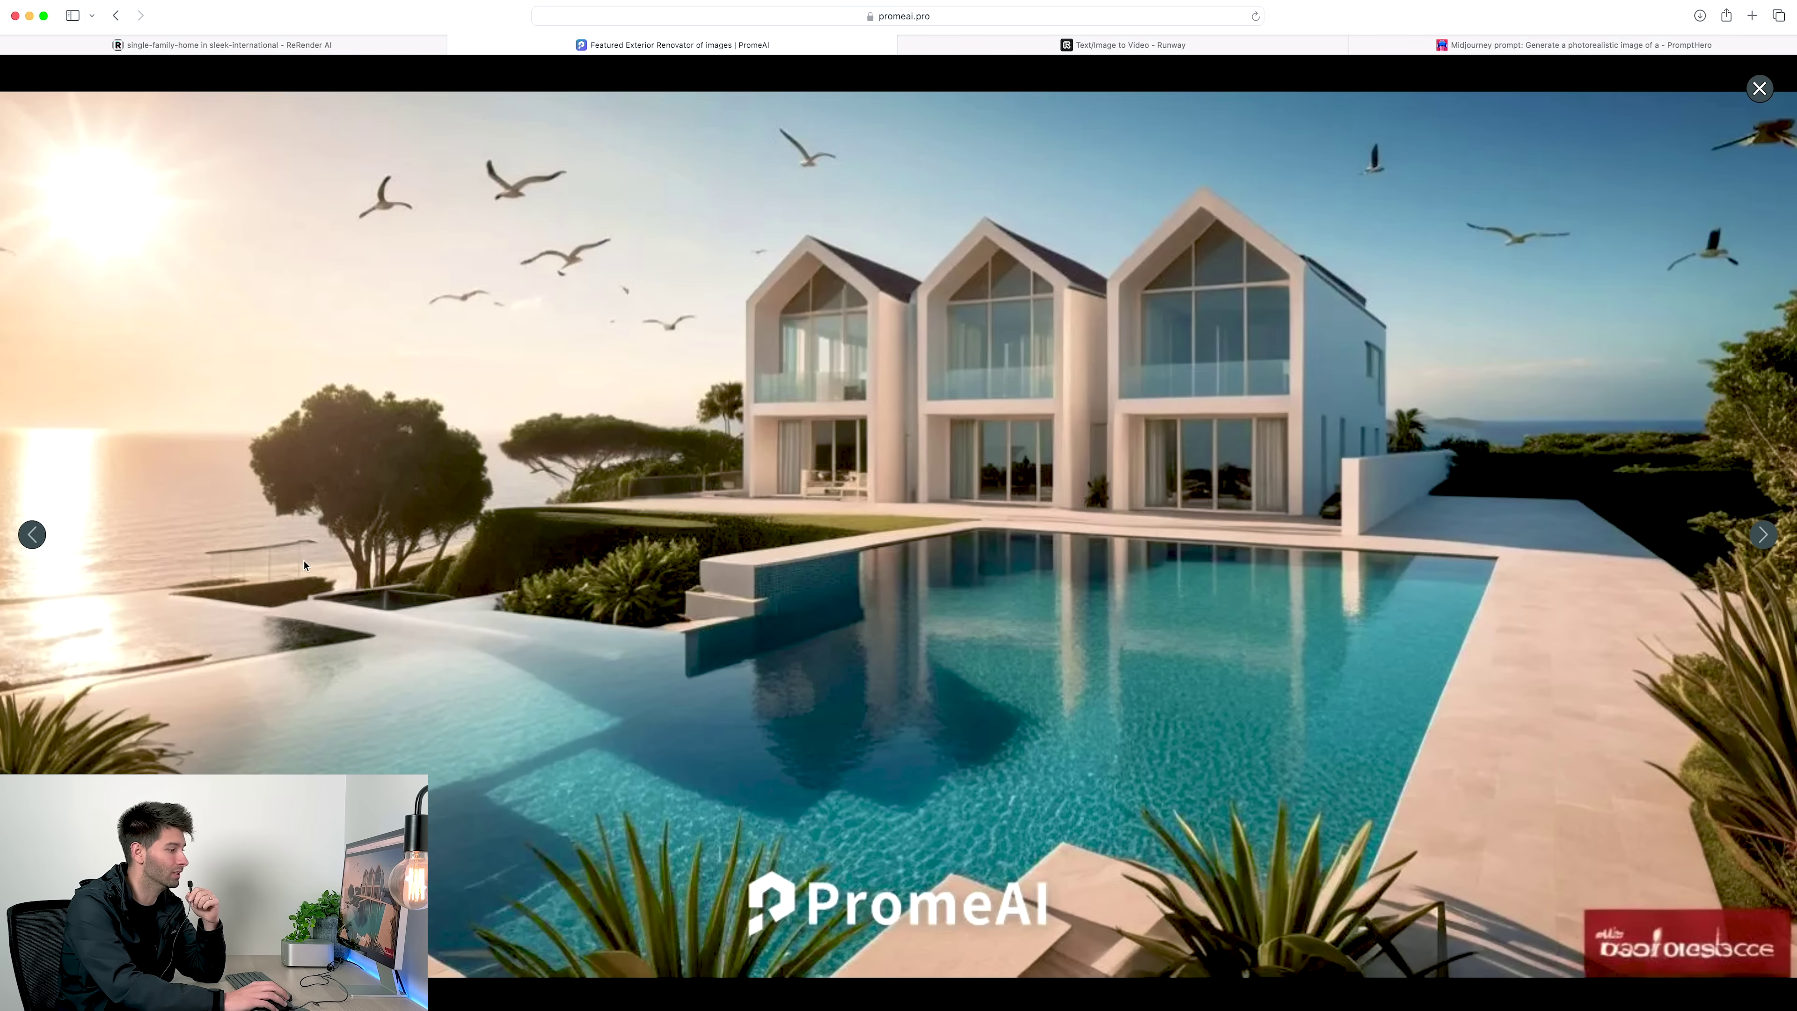
pyautogui.hotkey('ctrl', 'Tab')
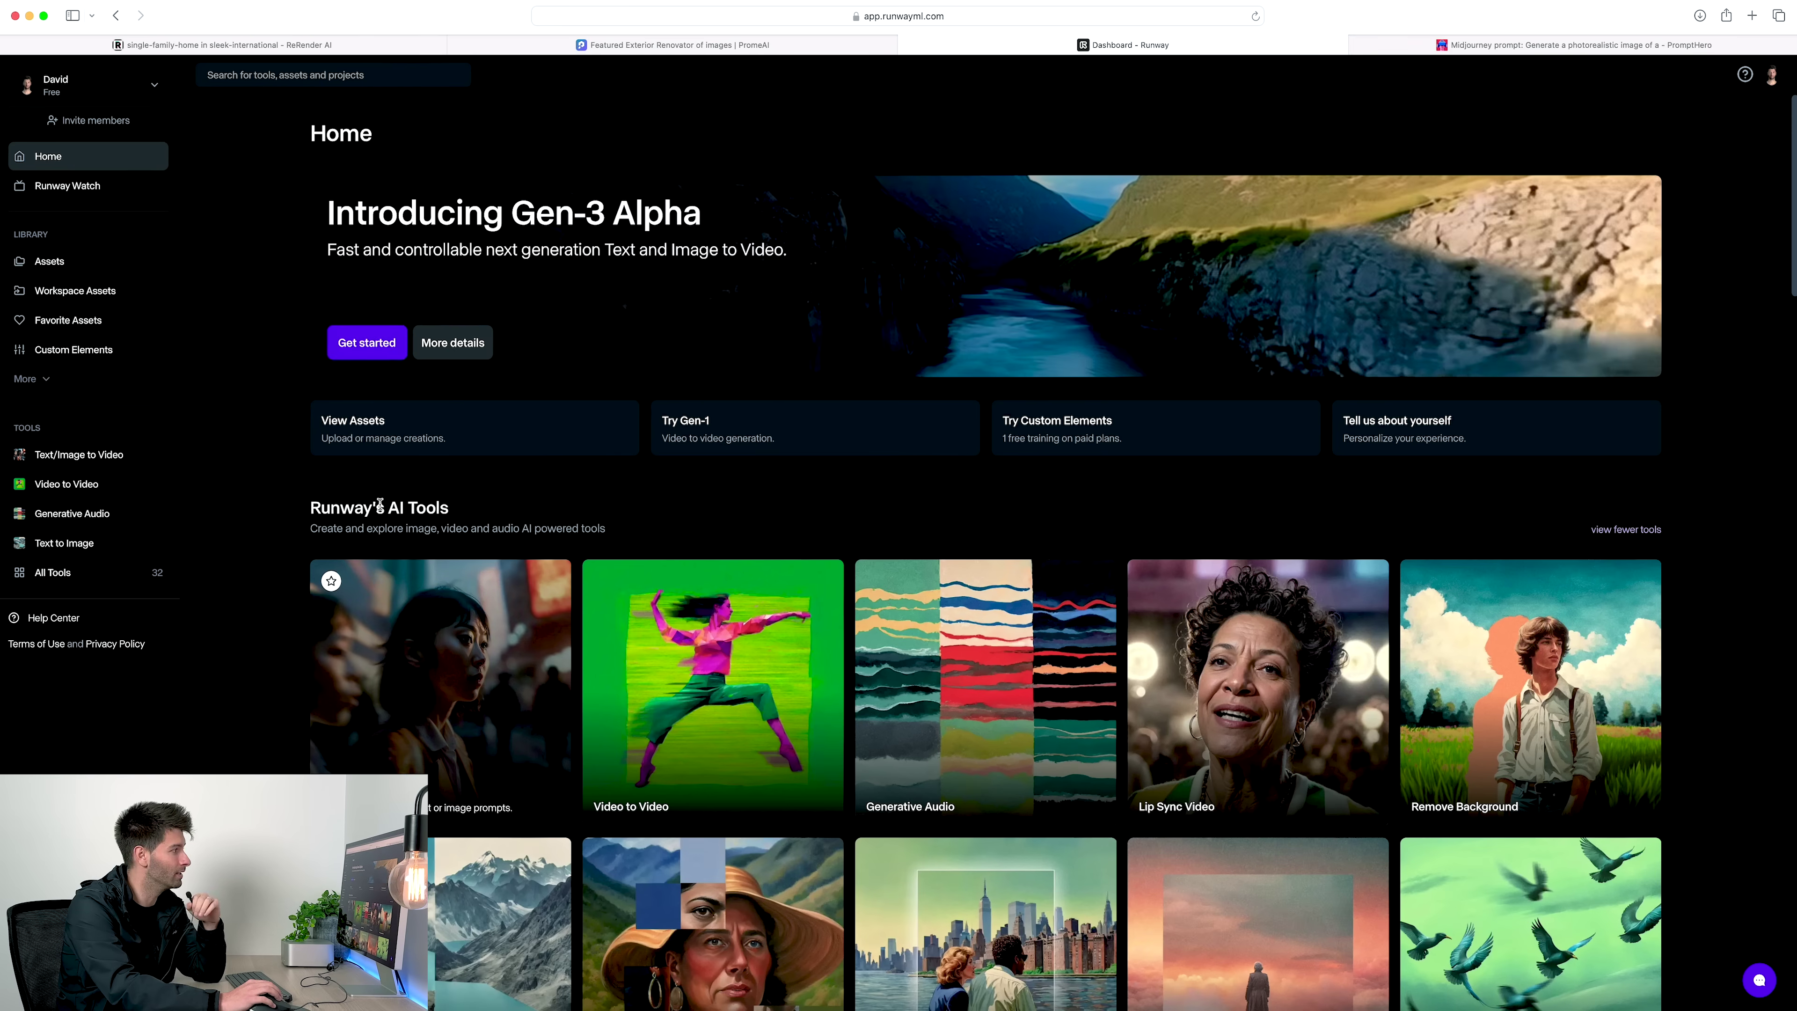
# Step: Start a Gen-3 Alpha Turbo video and upload the coastal house render as start image
pyautogui.click(370, 350)
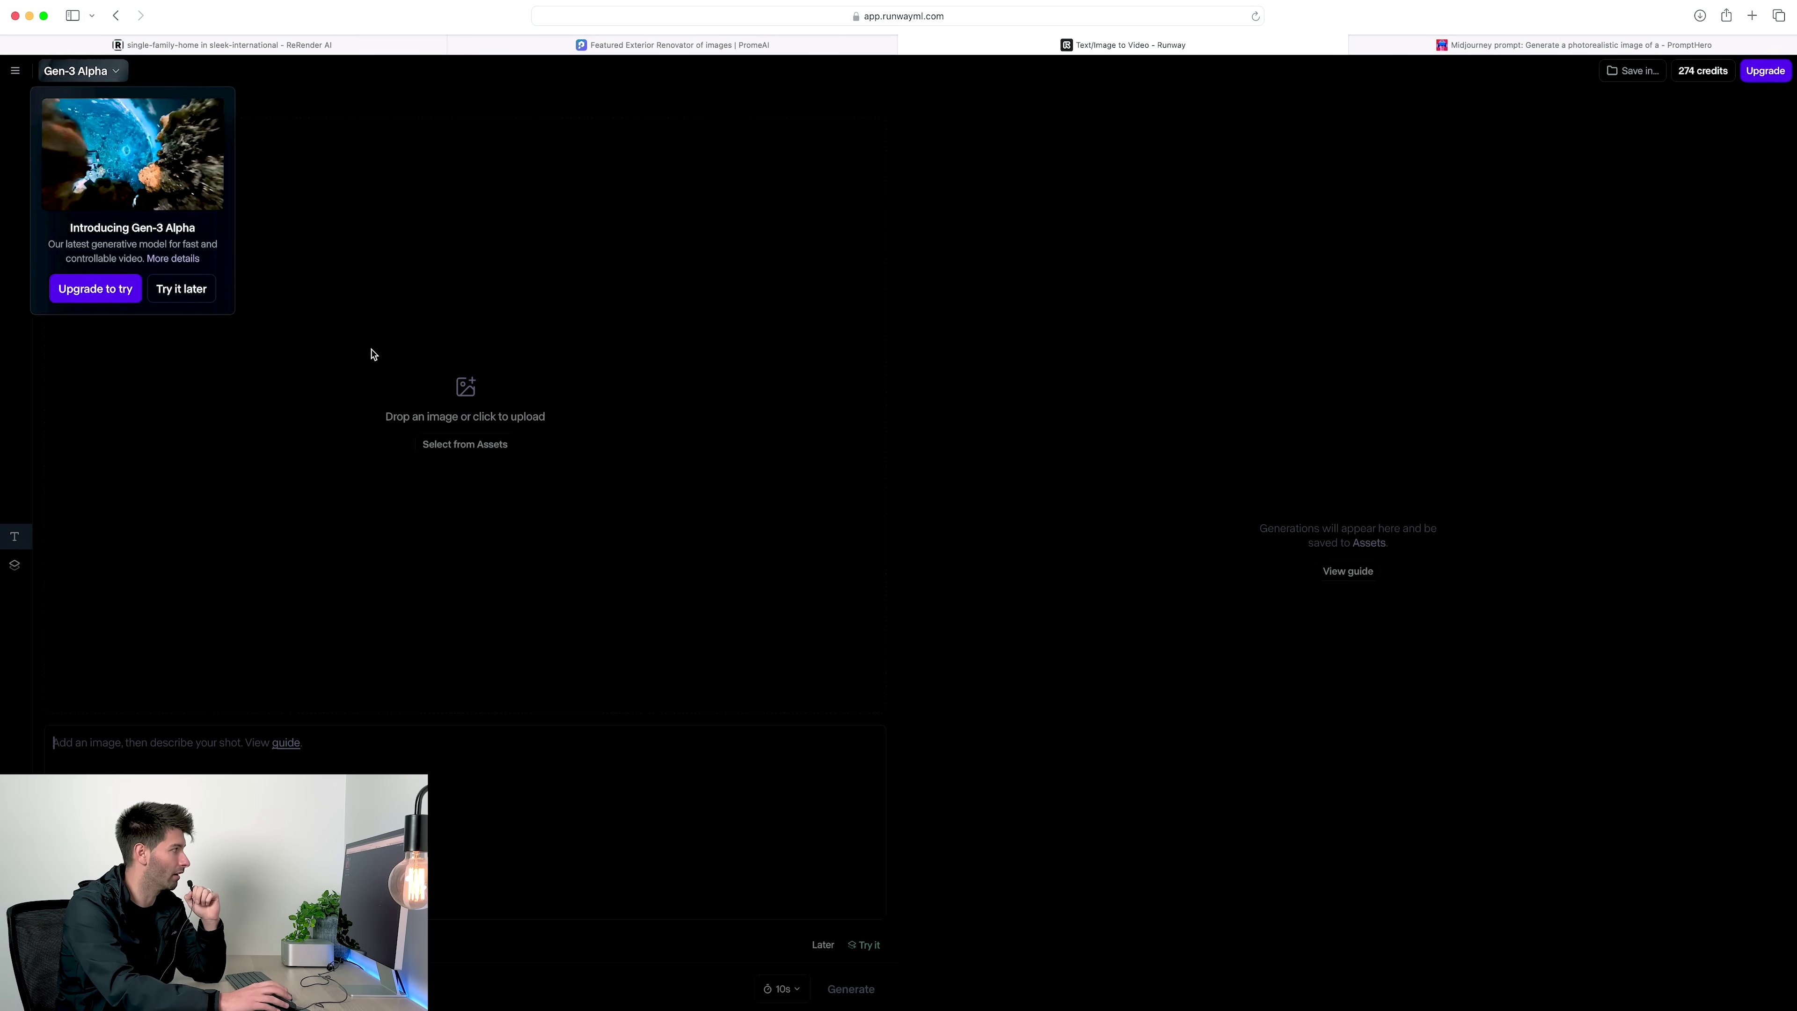
pyautogui.click(182, 289)
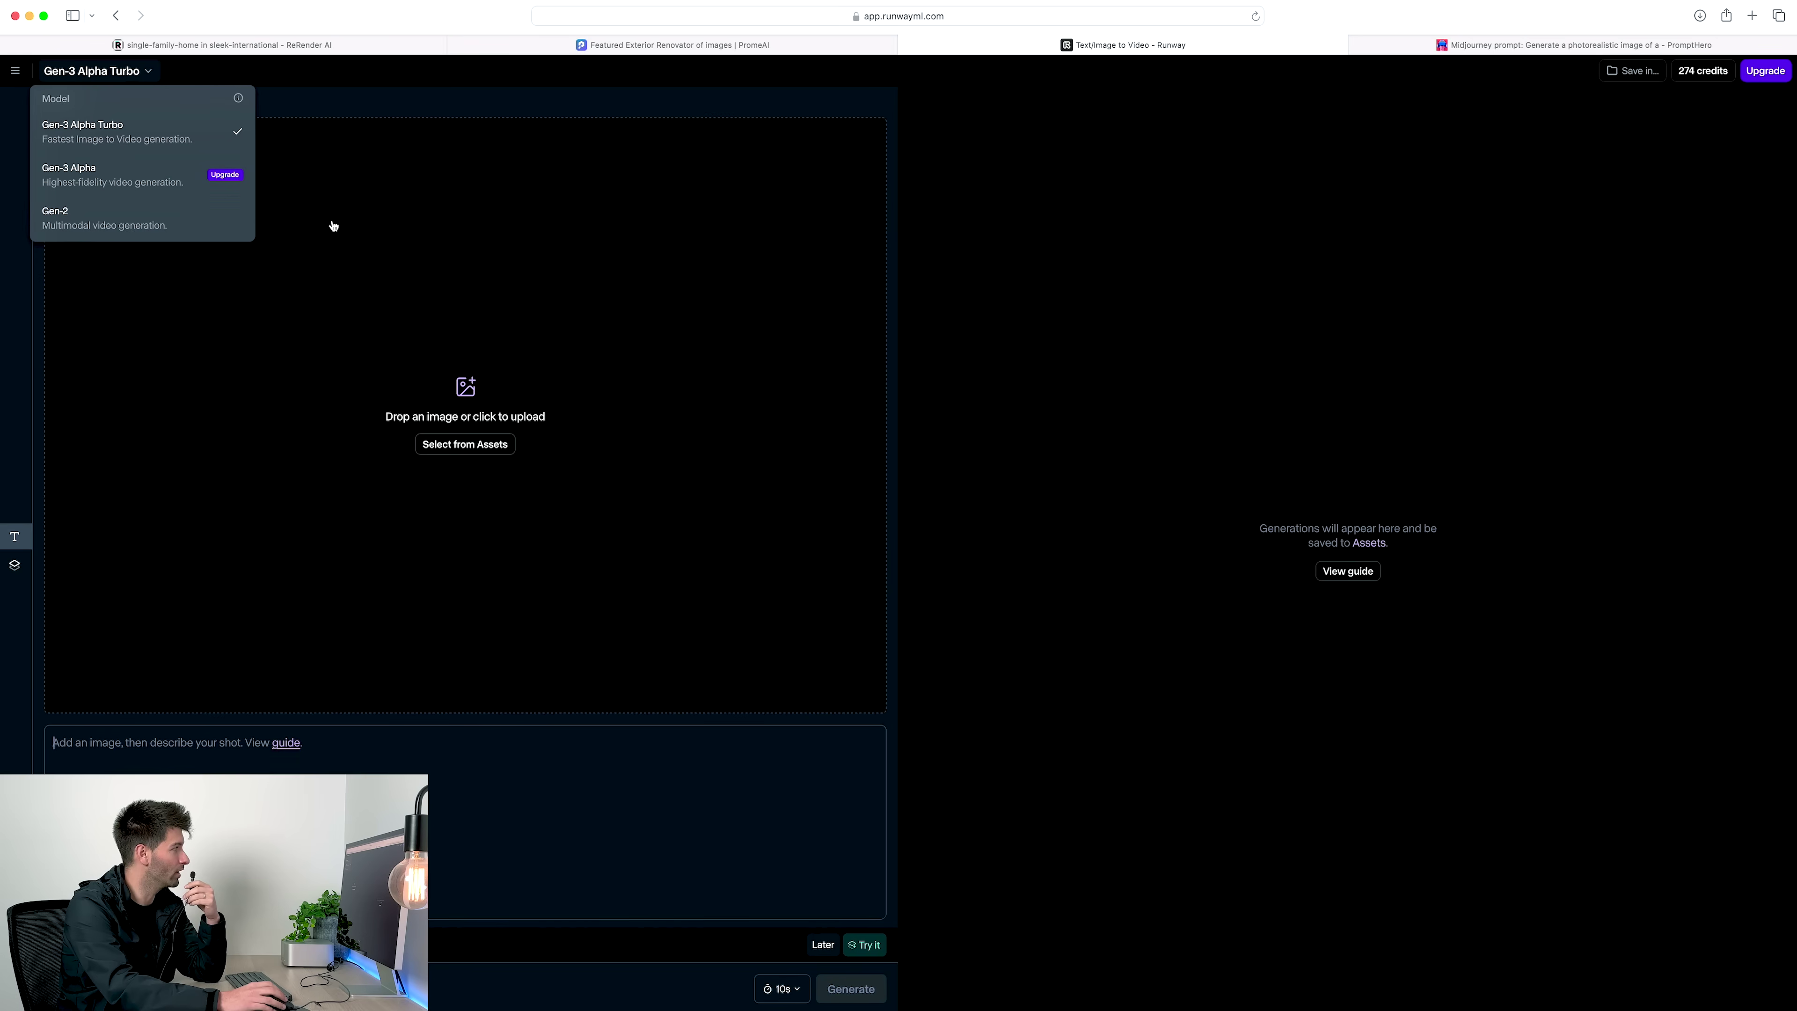
pyautogui.click(391, 257)
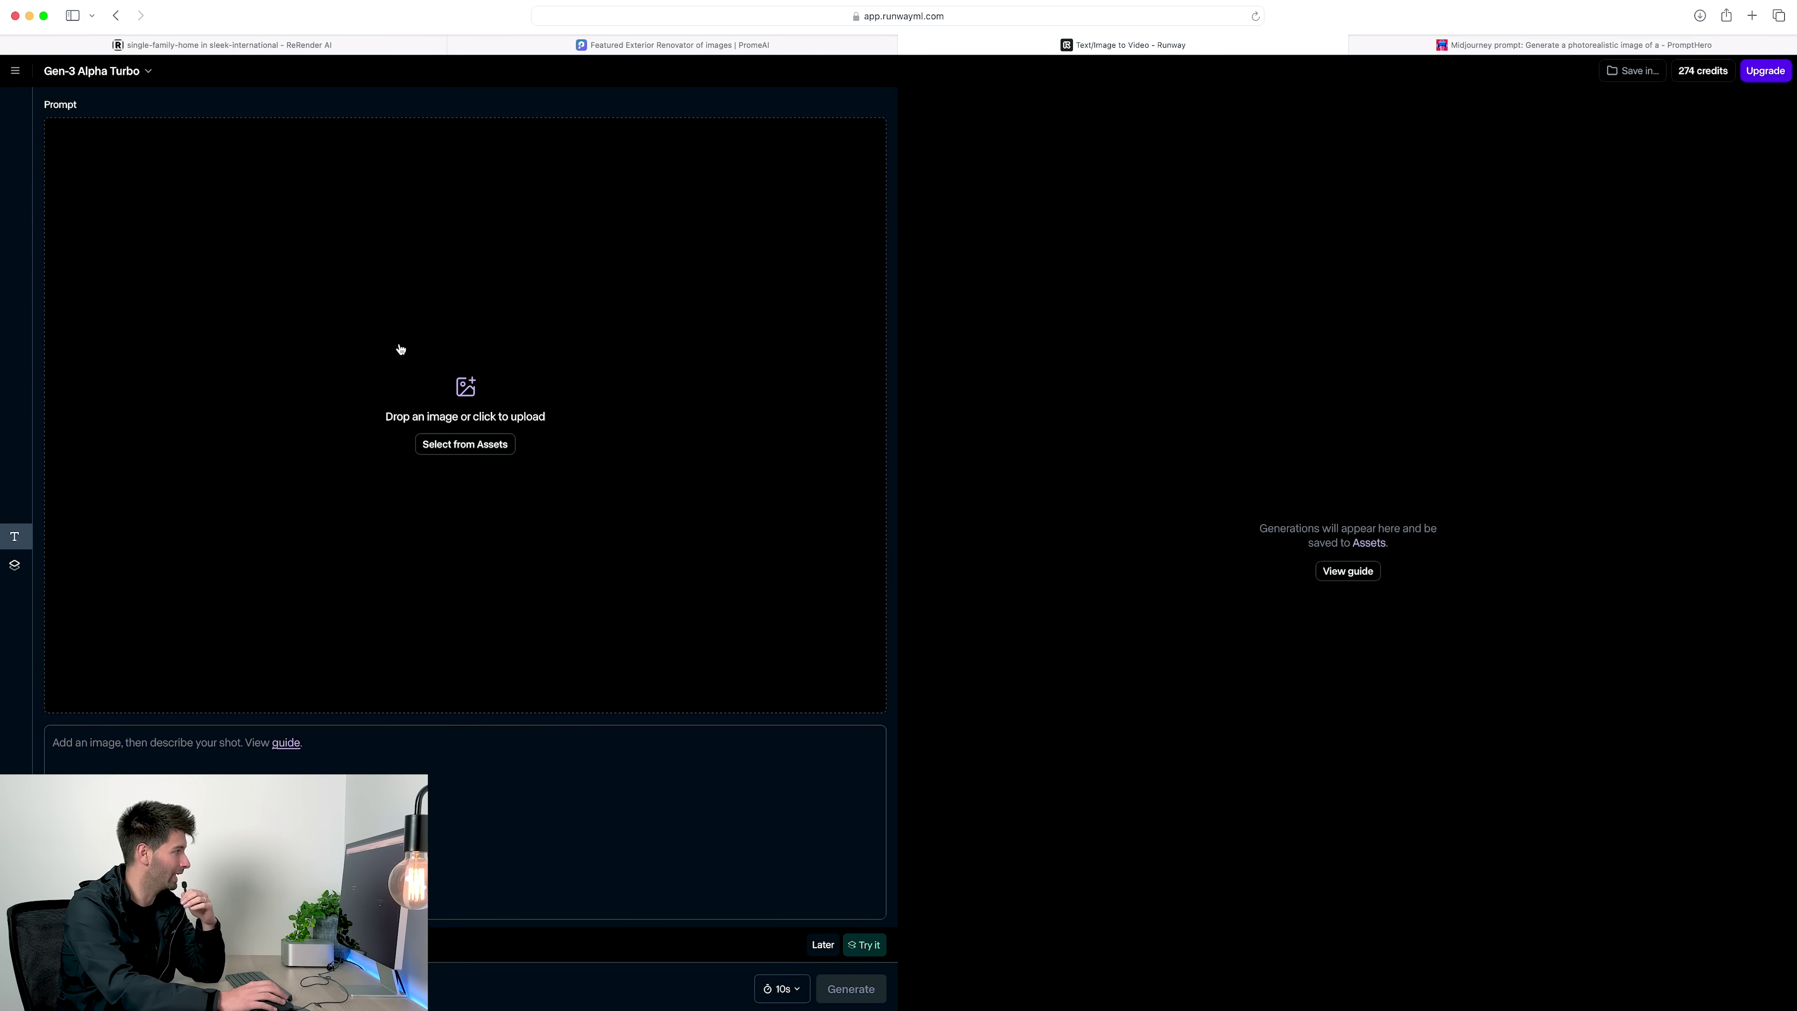
pyautogui.click(401, 349)
pyautogui.doubleClick(504, 400)
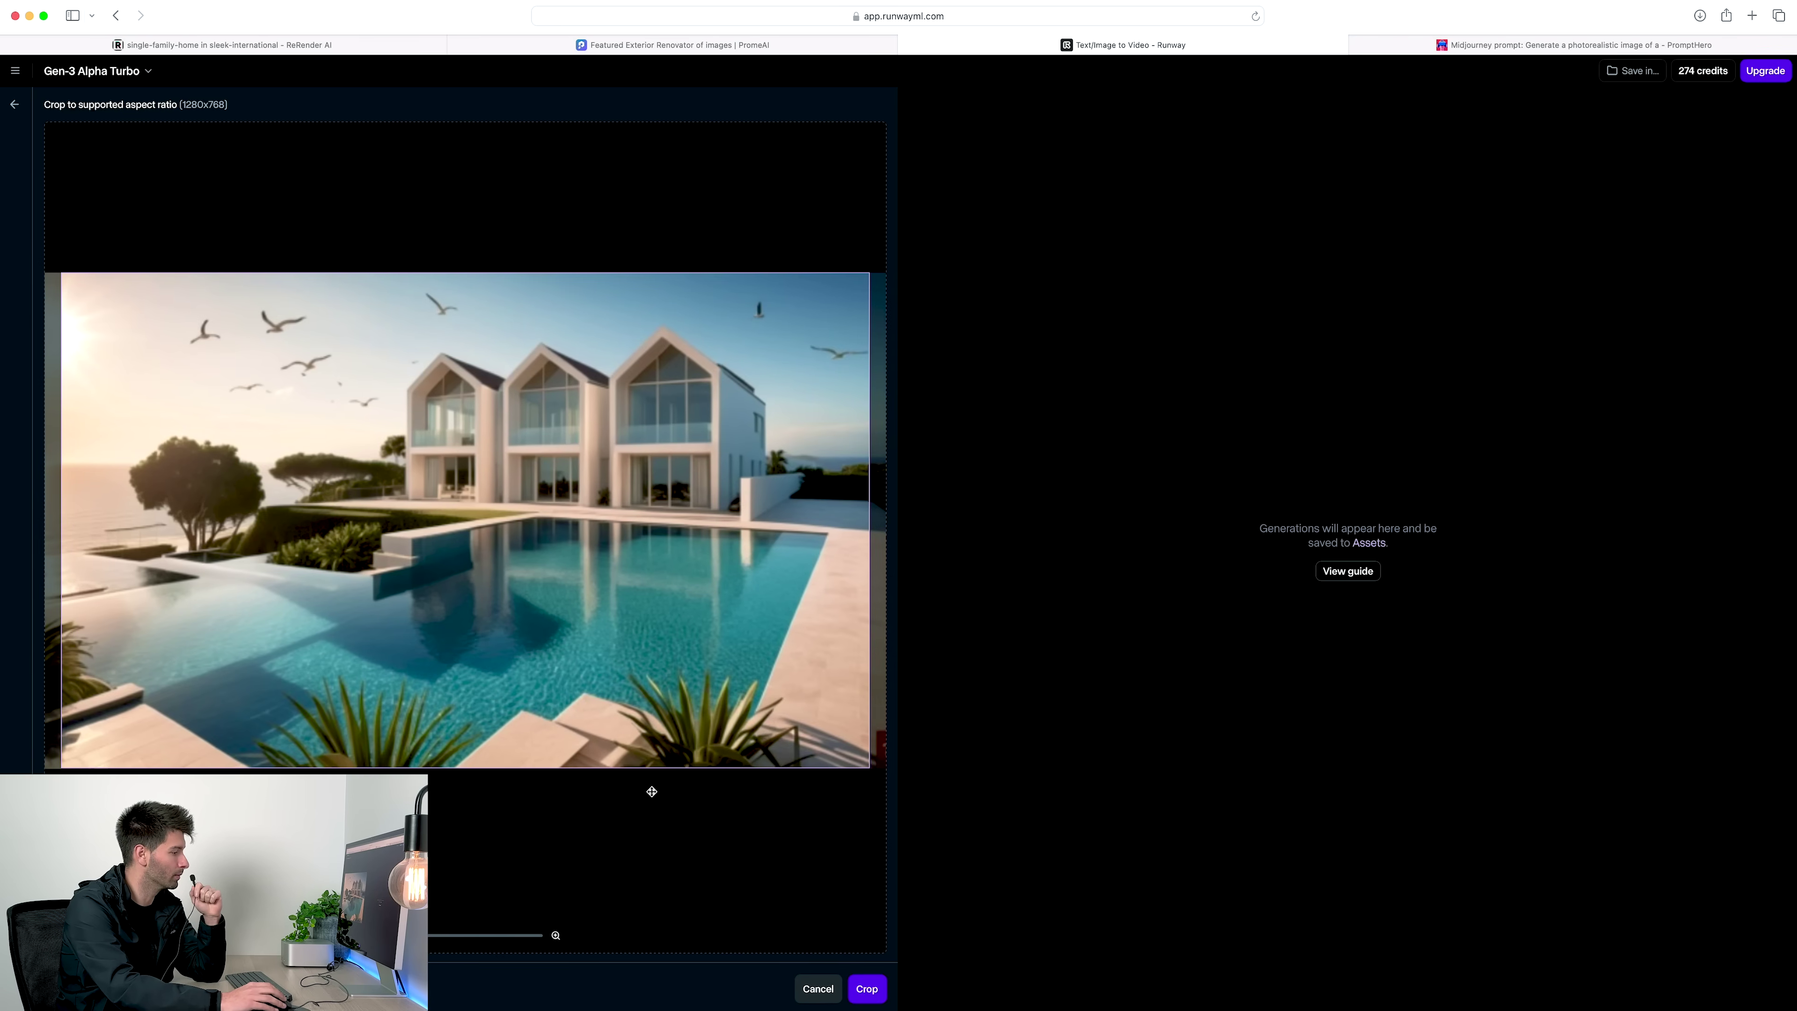
# Step: Crop the coastal house render to 1280x768 as the start frame and keep a 10-second duration
pyautogui.click(867, 990)
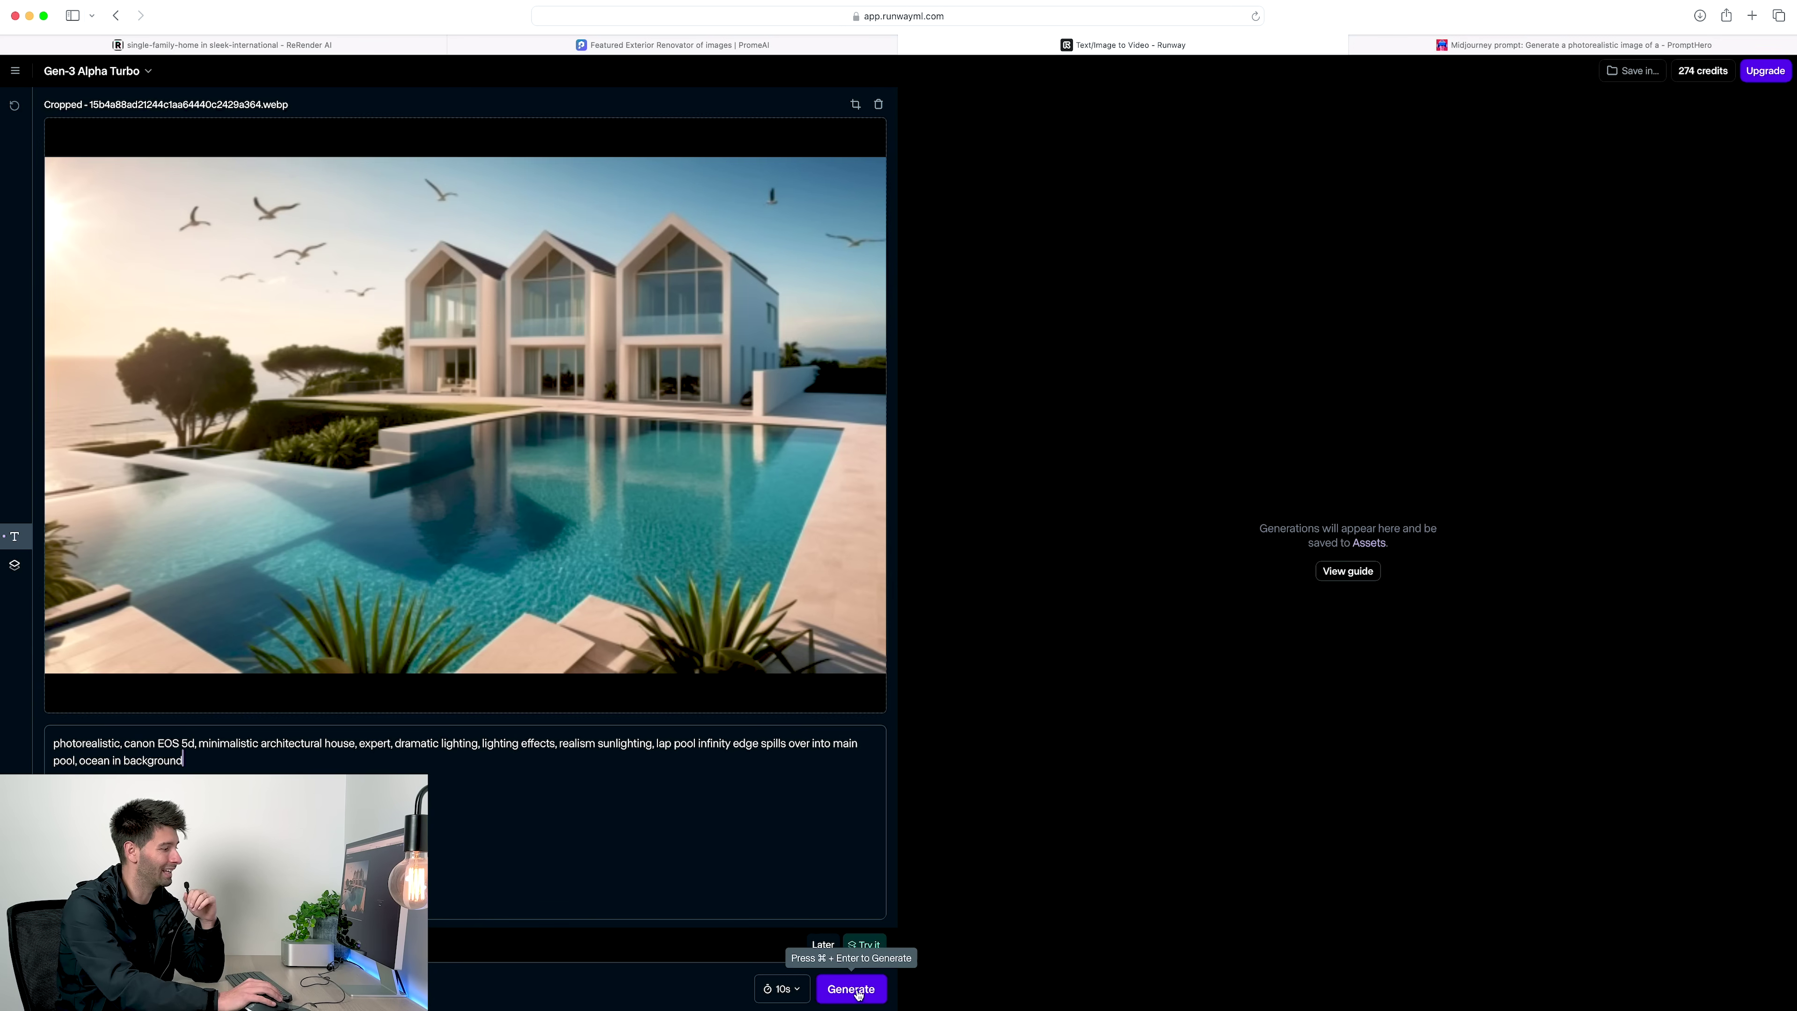
pyautogui.click(782, 989)
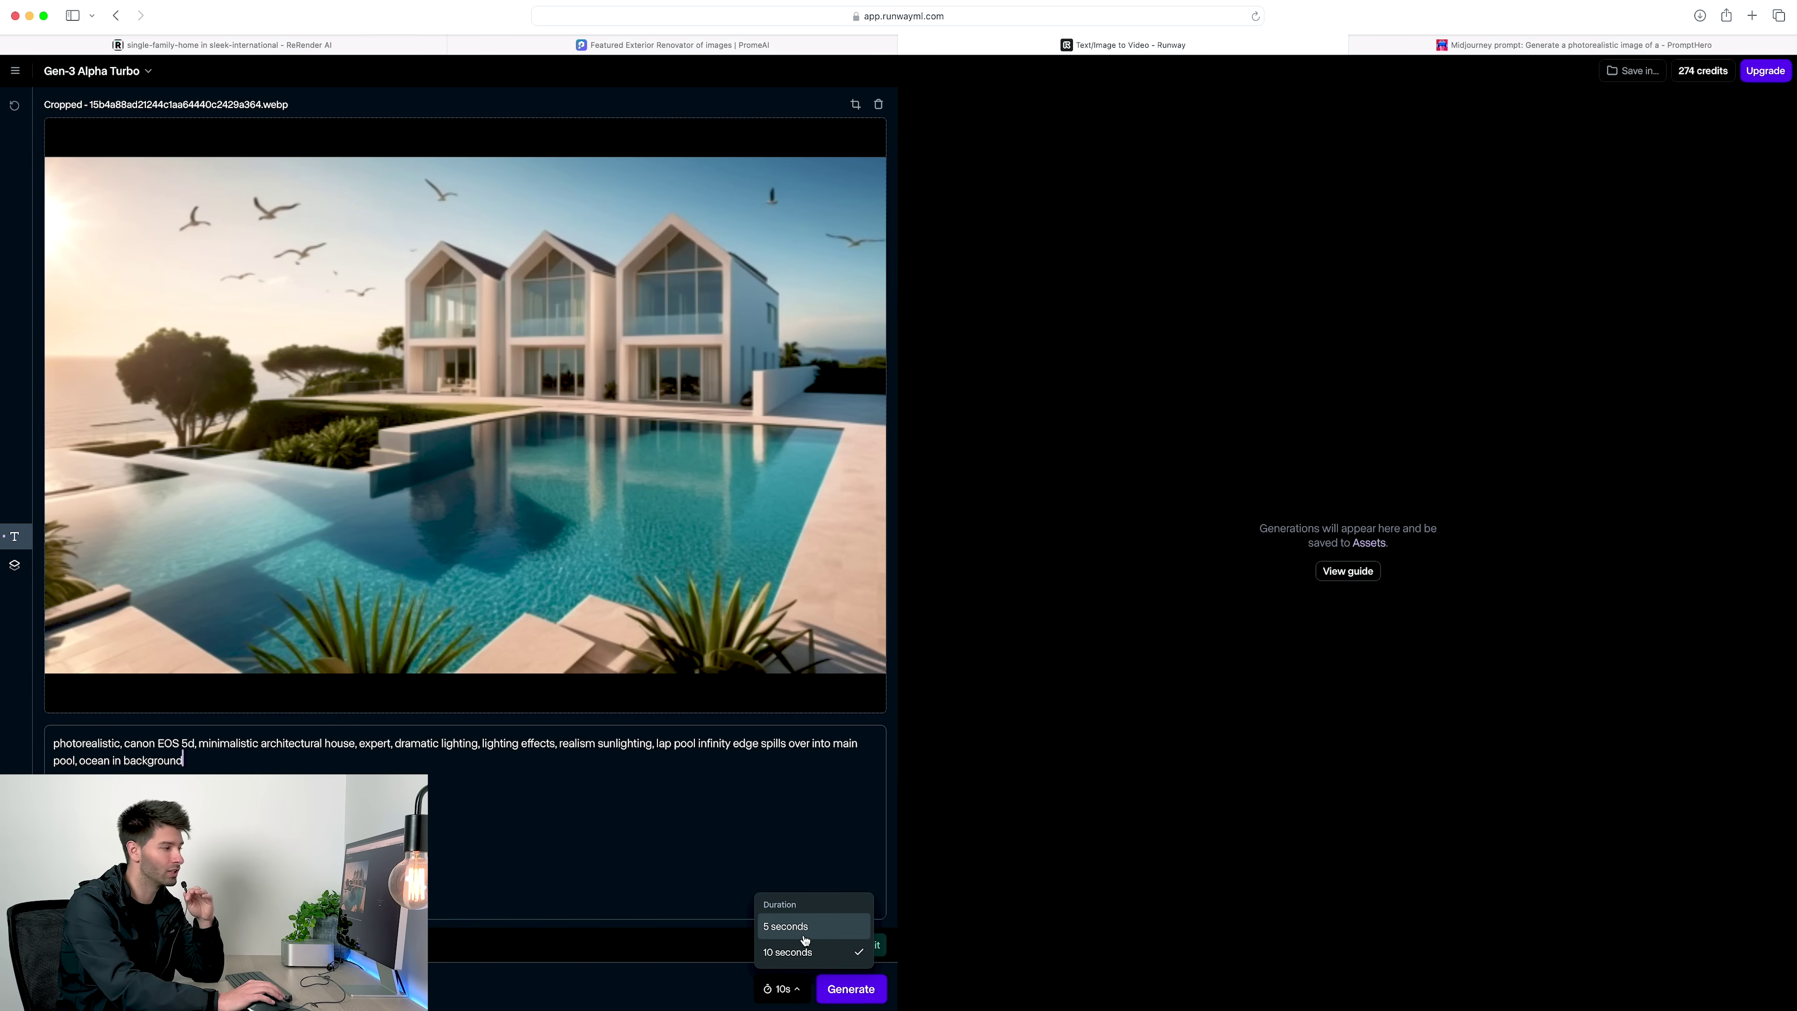
pyautogui.click(718, 891)
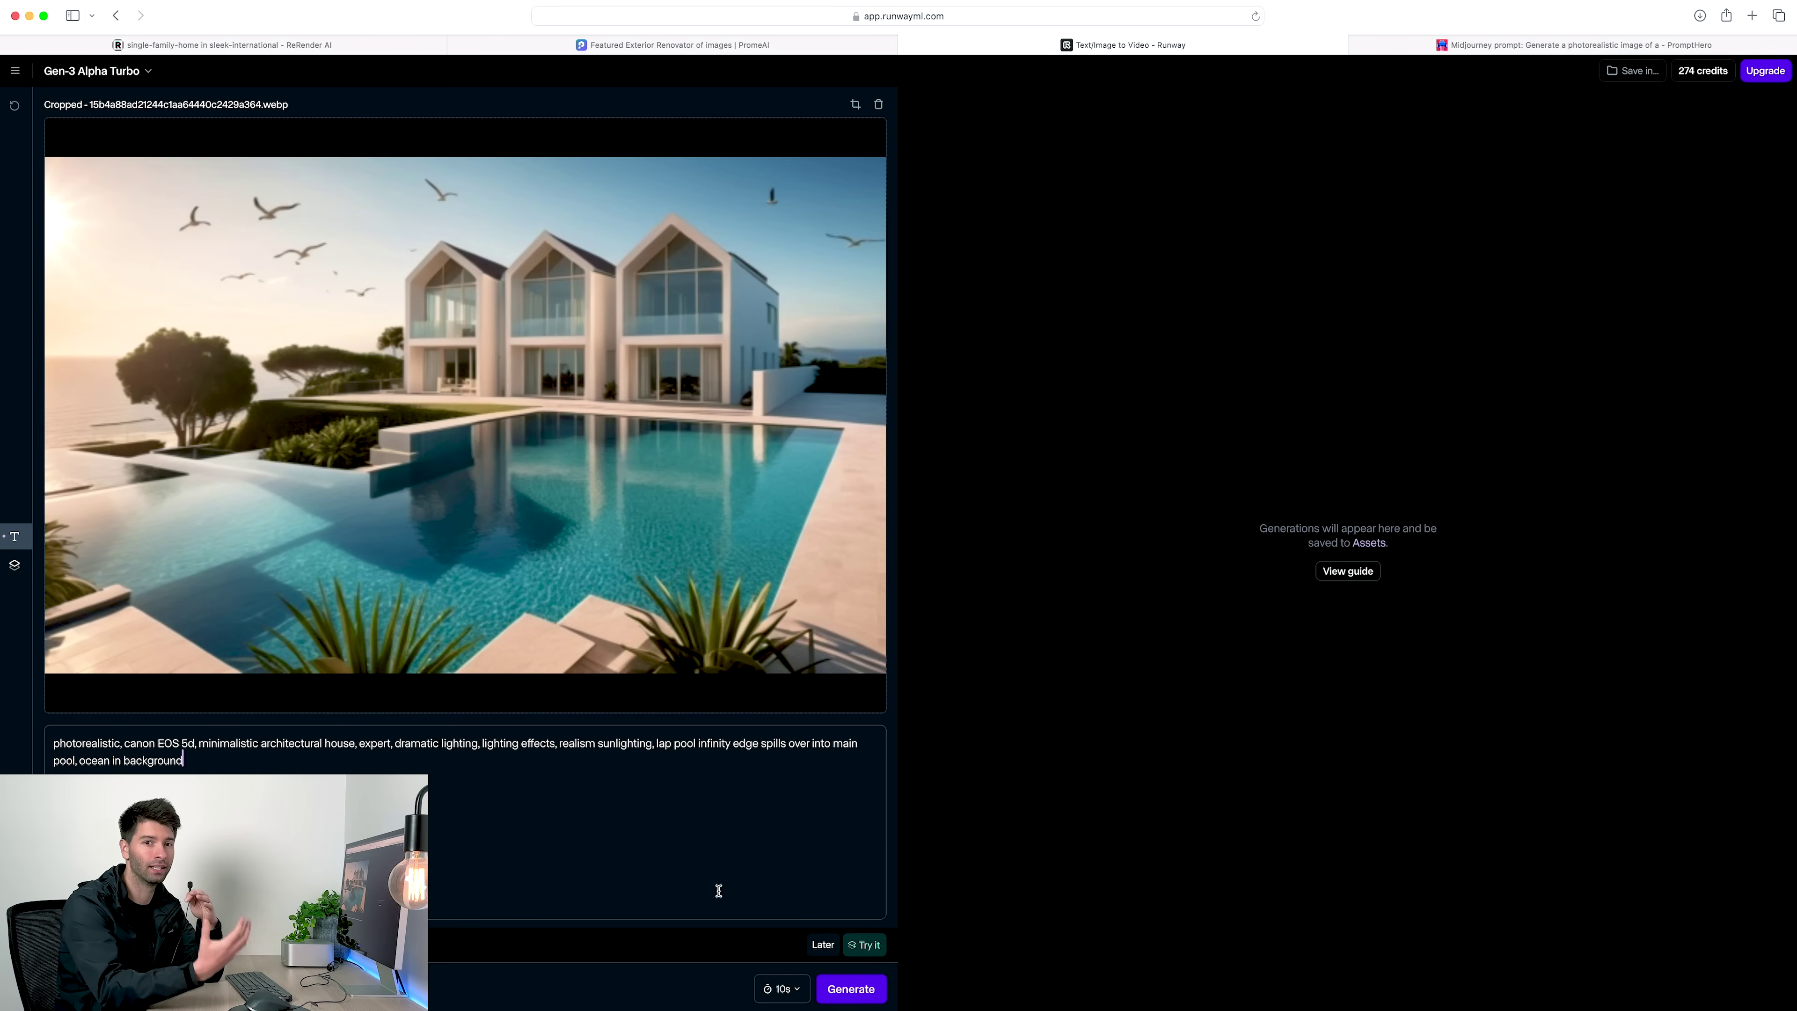
# Step: Queue the 10-second Gen-3 Alpha Turbo video of the gabled house with Cmd+Enter
pyautogui.press('super+Return')
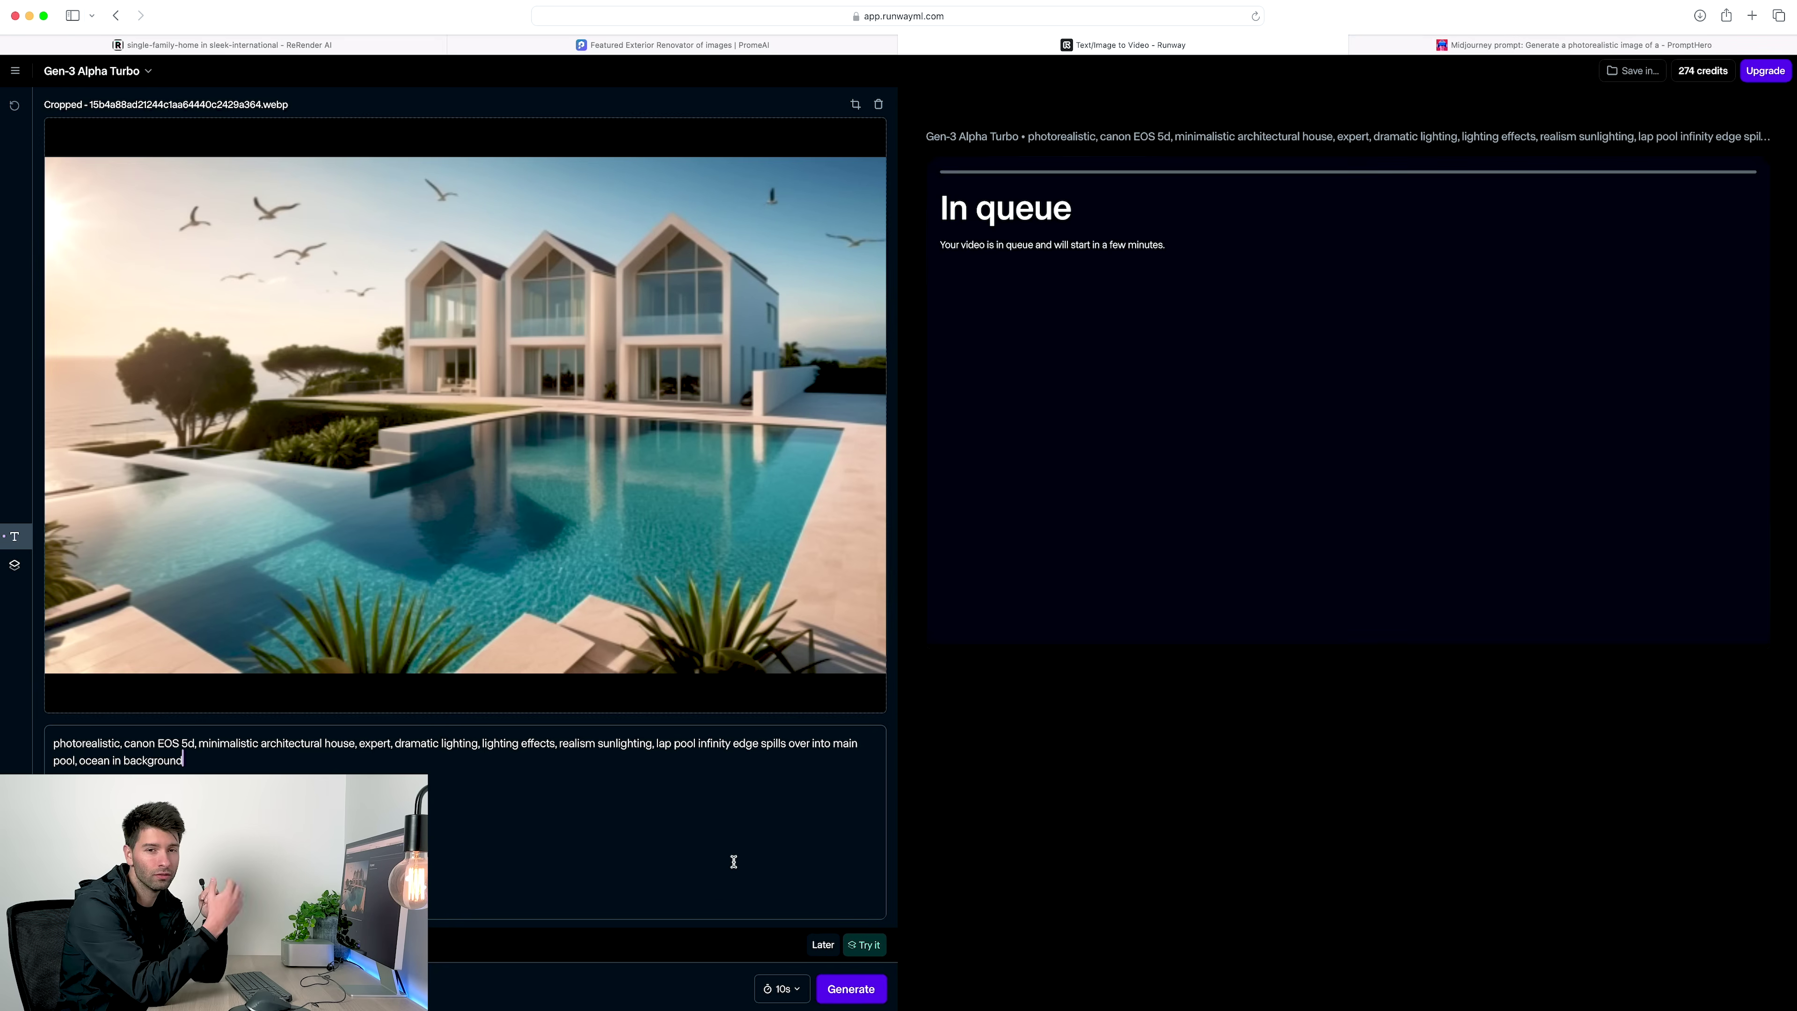